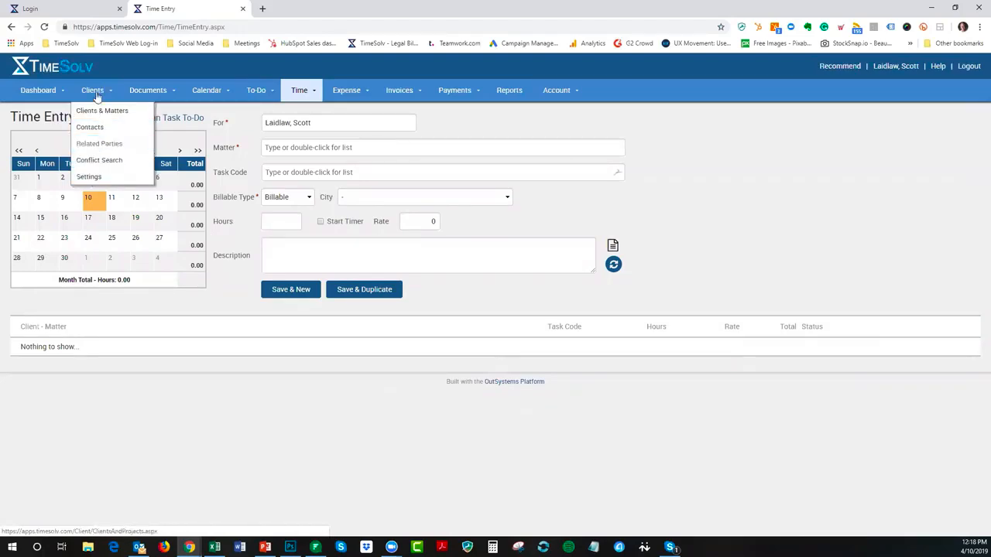
Open the client settings and review the relationship types and the related party types
click(88, 178)
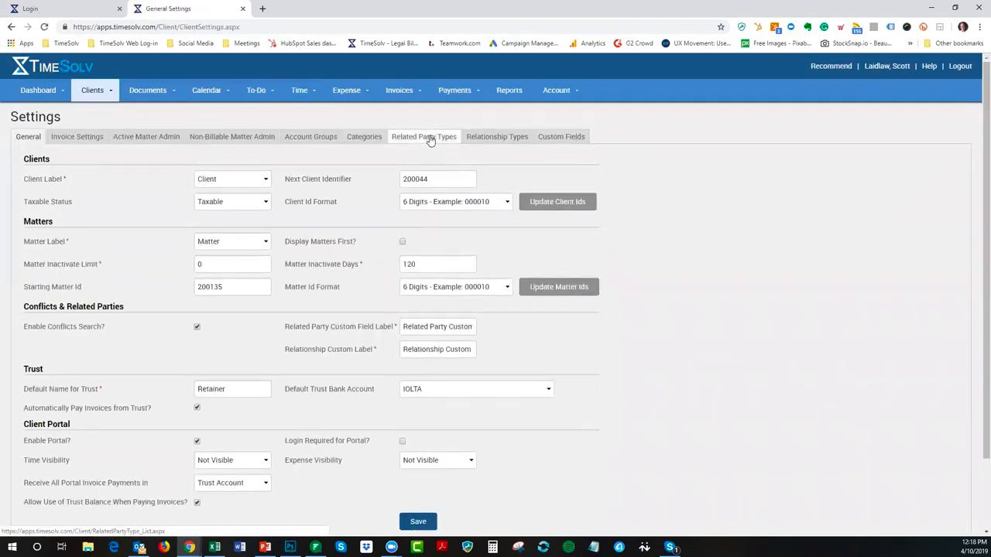
click(505, 139)
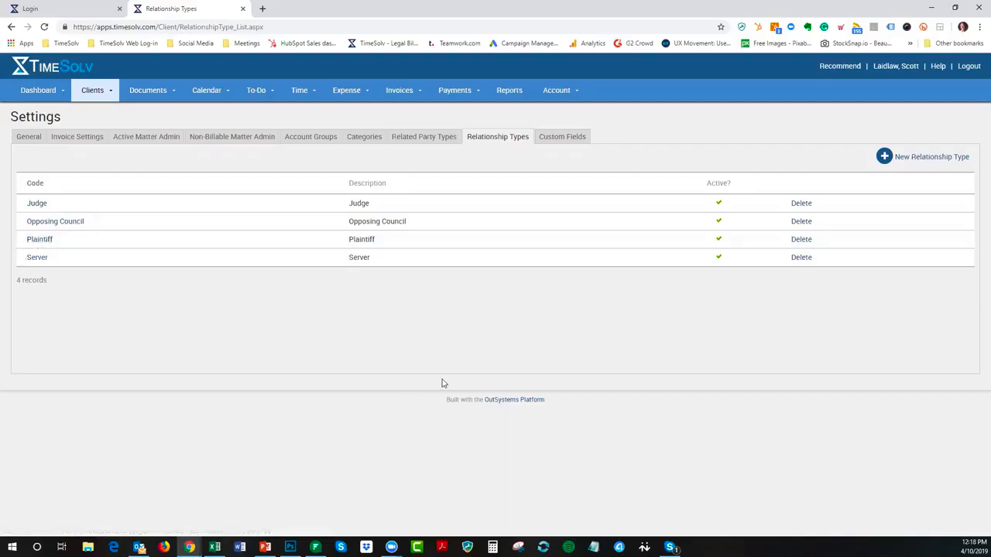
click(422, 143)
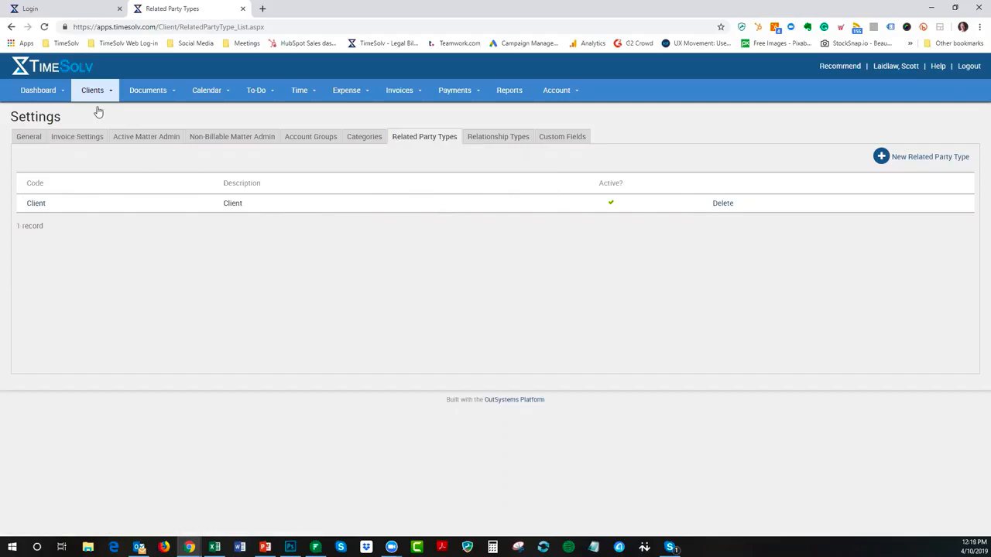
Open the related party dated 2019-04-10, keep its type as Client, and update the record
mouse_move(92, 96)
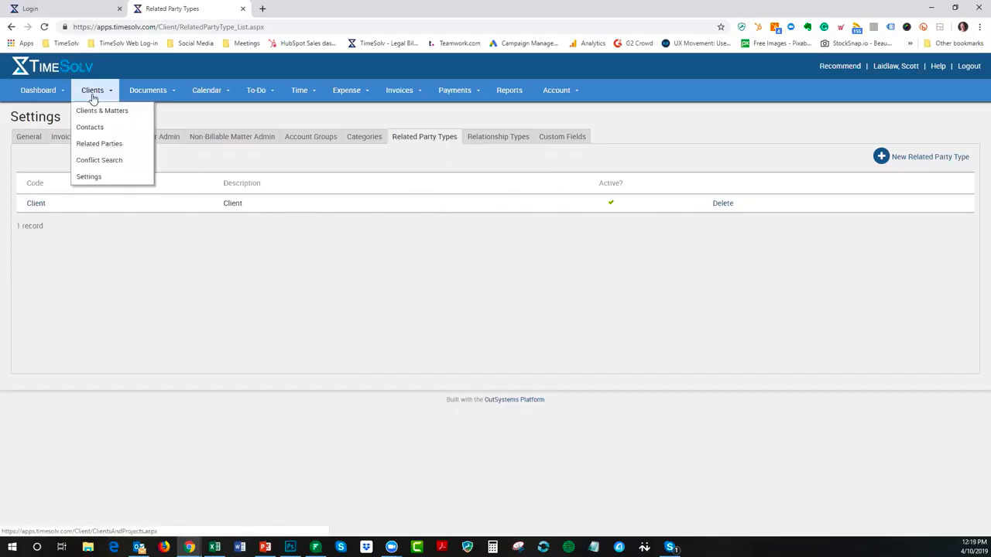
click(96, 147)
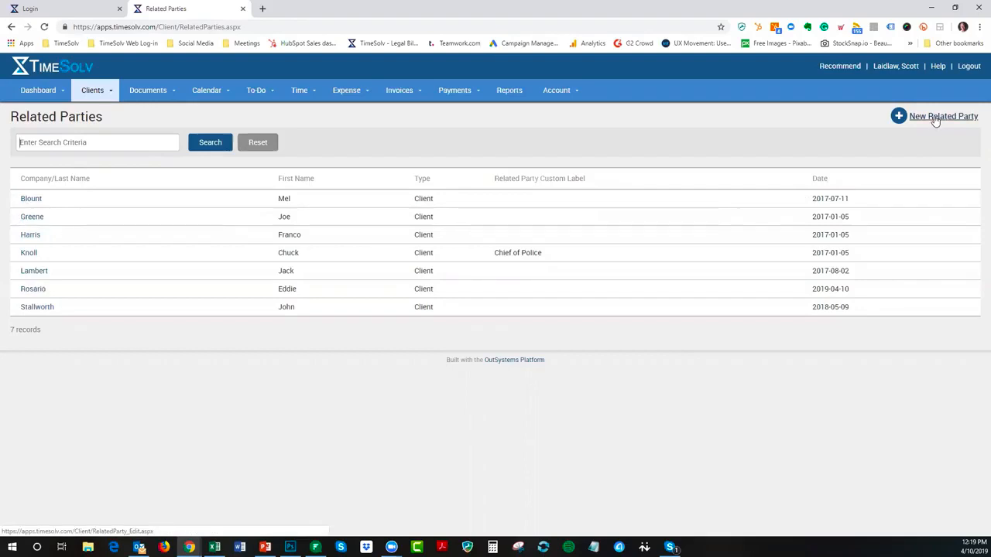
click(33, 289)
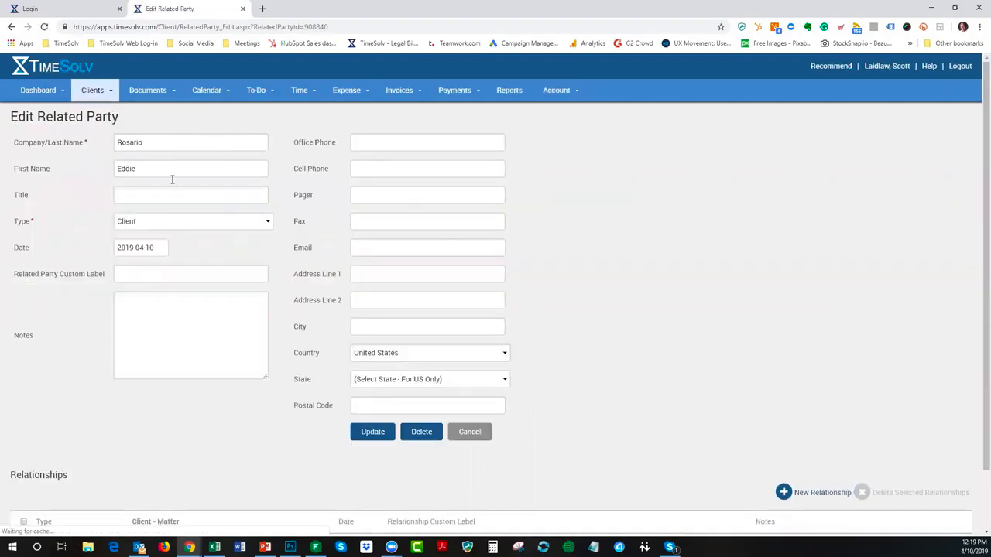
click(148, 225)
click(150, 225)
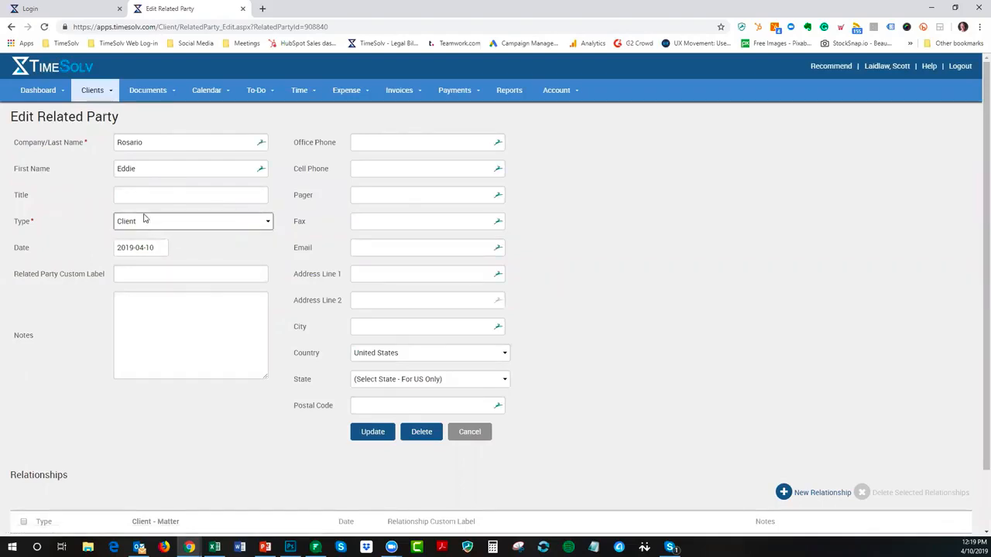
click(133, 308)
mouse_move(266, 379)
mouse_down()
mouse_move(275, 397)
mouse_move(266, 396)
mouse_up()
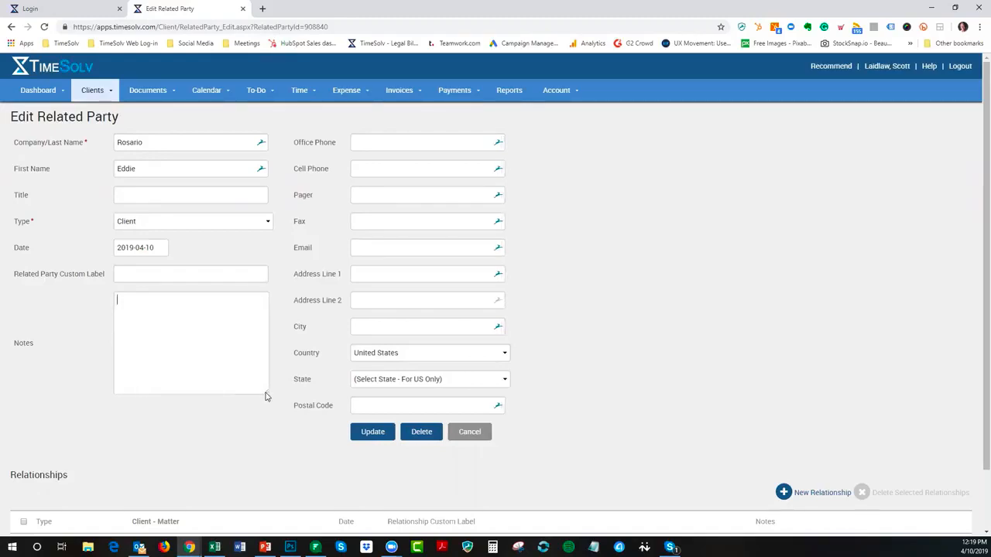
click(370, 432)
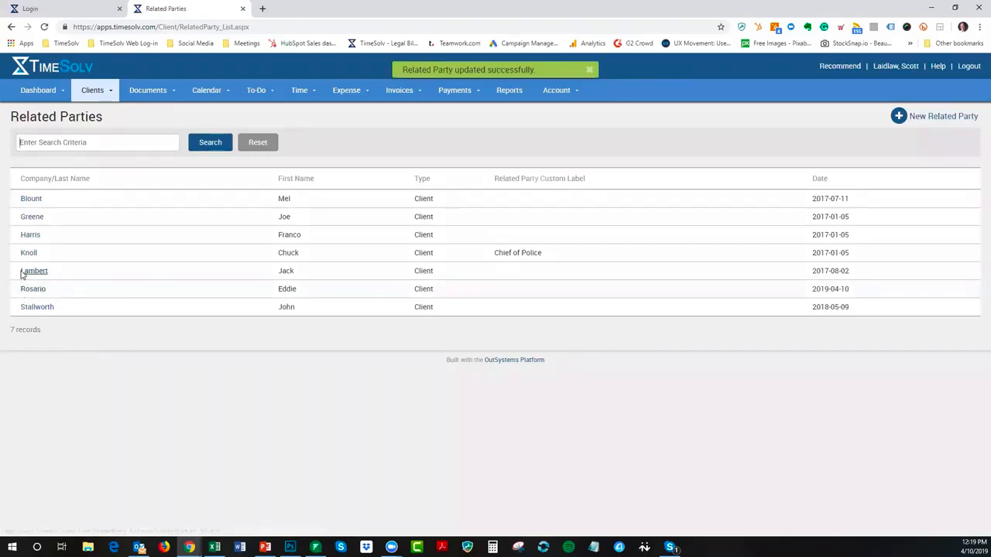
Start a new relationship for the related party dated 2019-04-10, with type Client and no sub-type selected
click(38, 290)
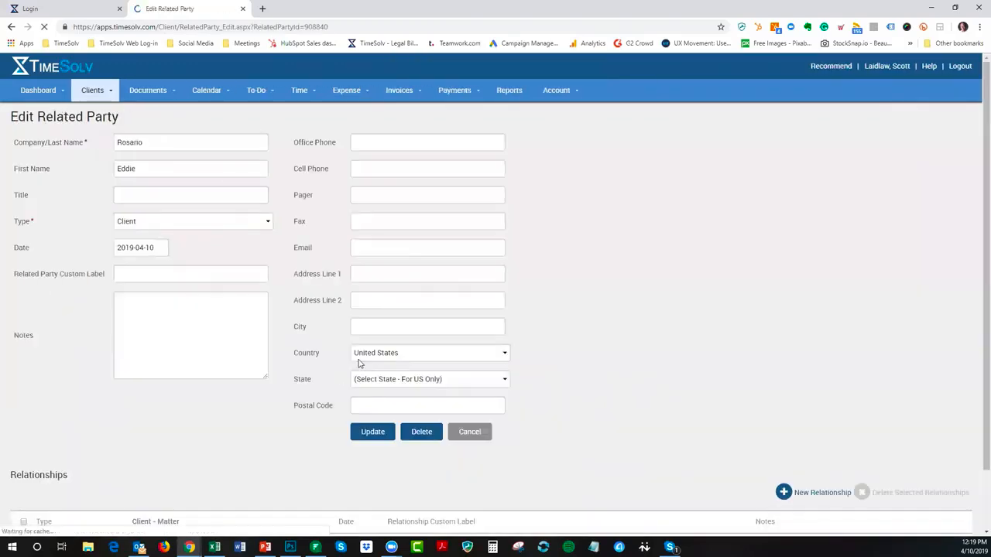
scroll(359, 364, down, 1)
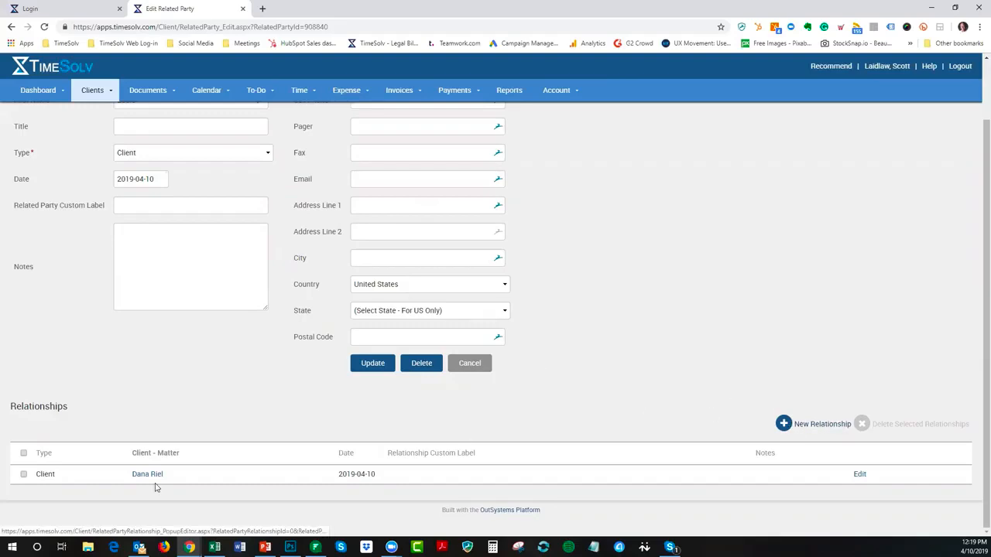
click(805, 427)
click(374, 199)
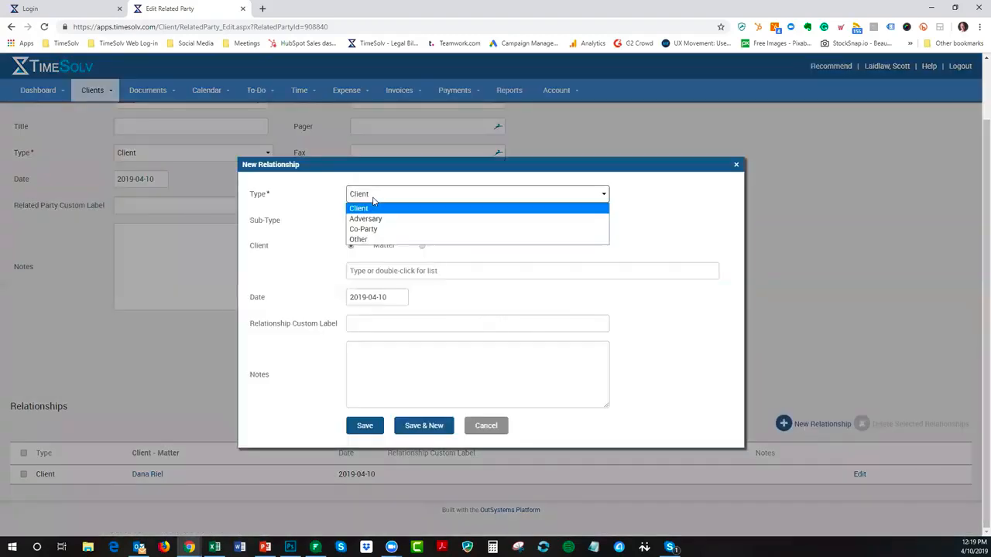
click(381, 239)
click(404, 196)
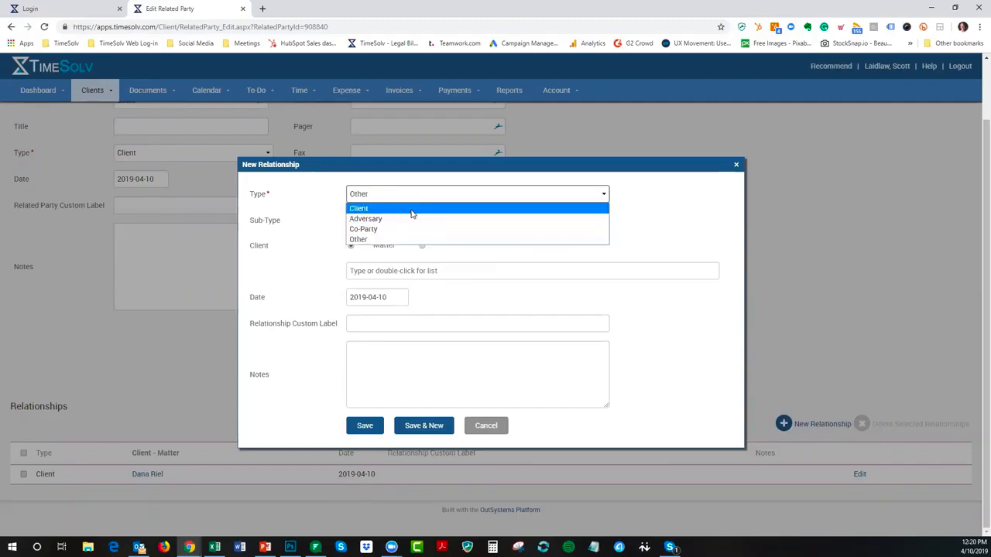
click(411, 209)
click(399, 221)
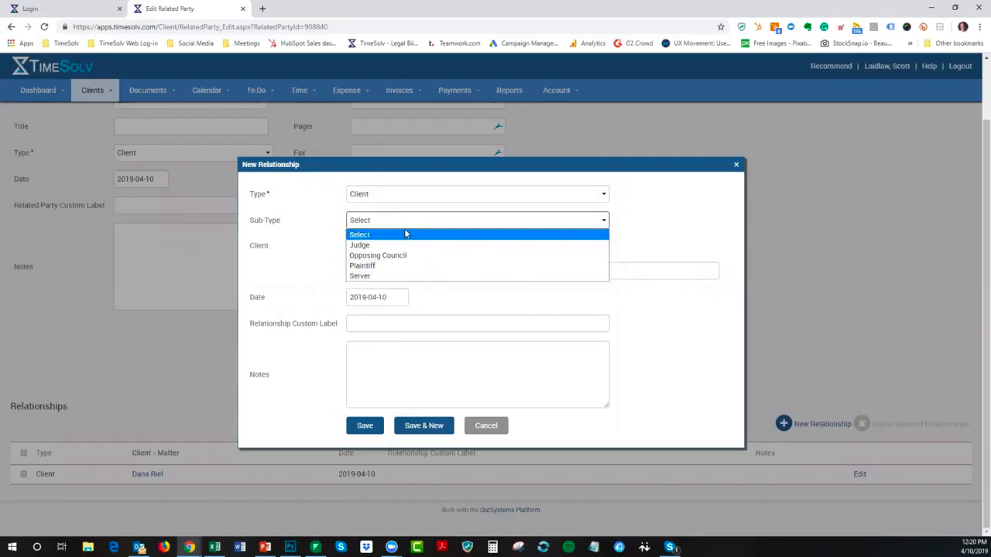
click(408, 222)
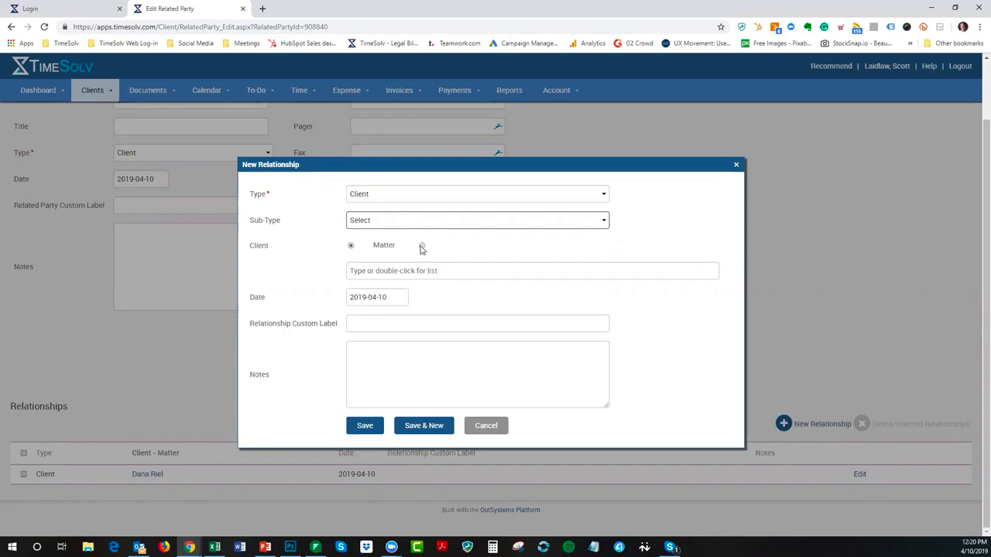
Link the new relationship to the client August Webinar and save it
click(371, 271)
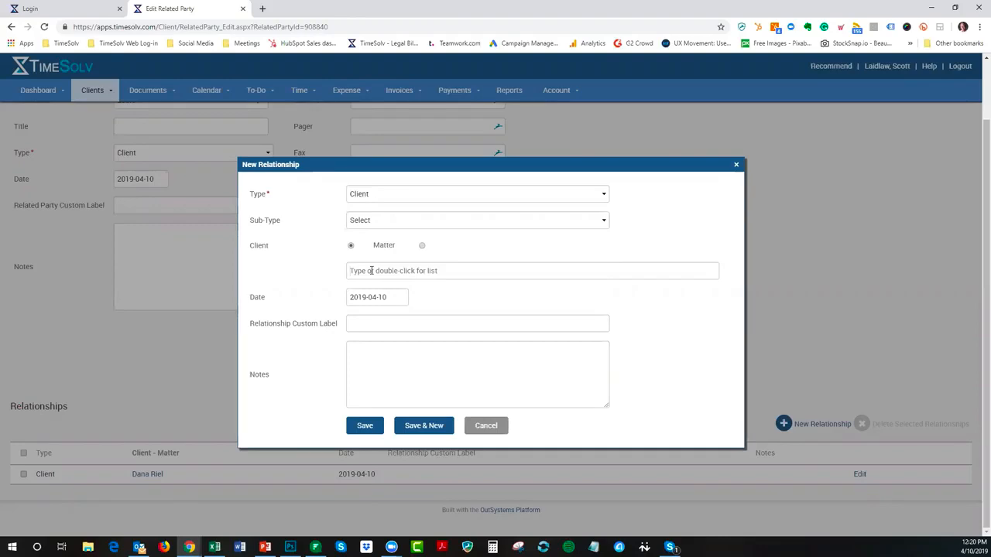
text(augus)
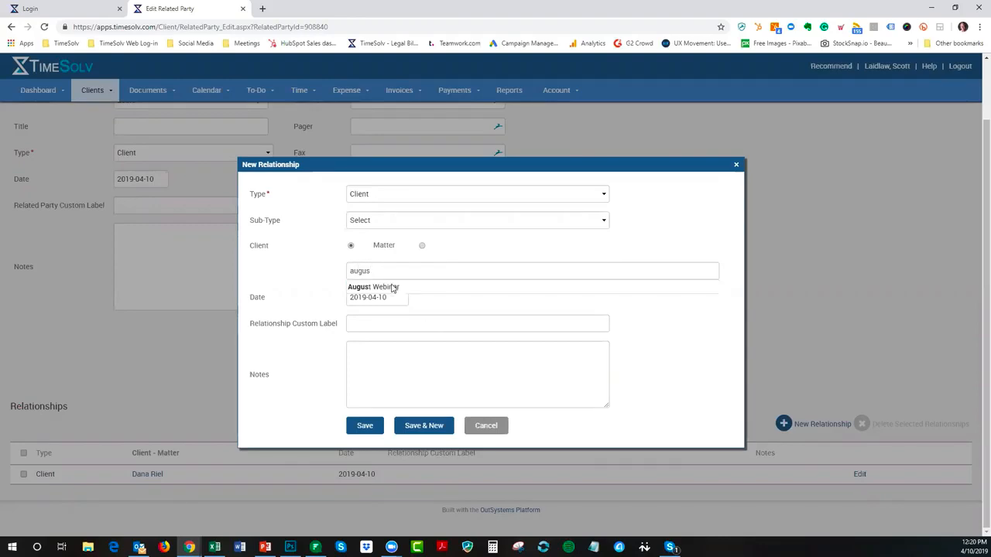
click(380, 287)
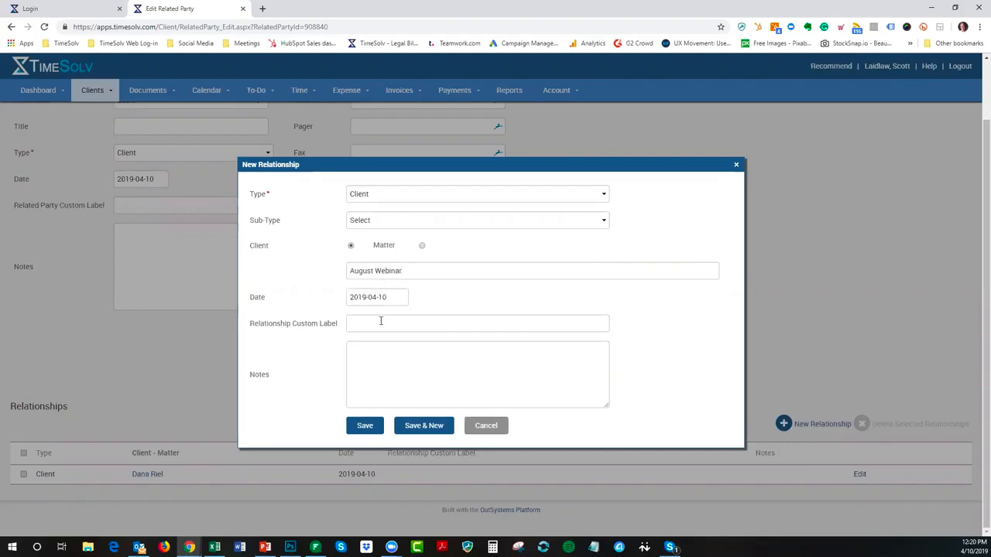
click(429, 346)
click(367, 426)
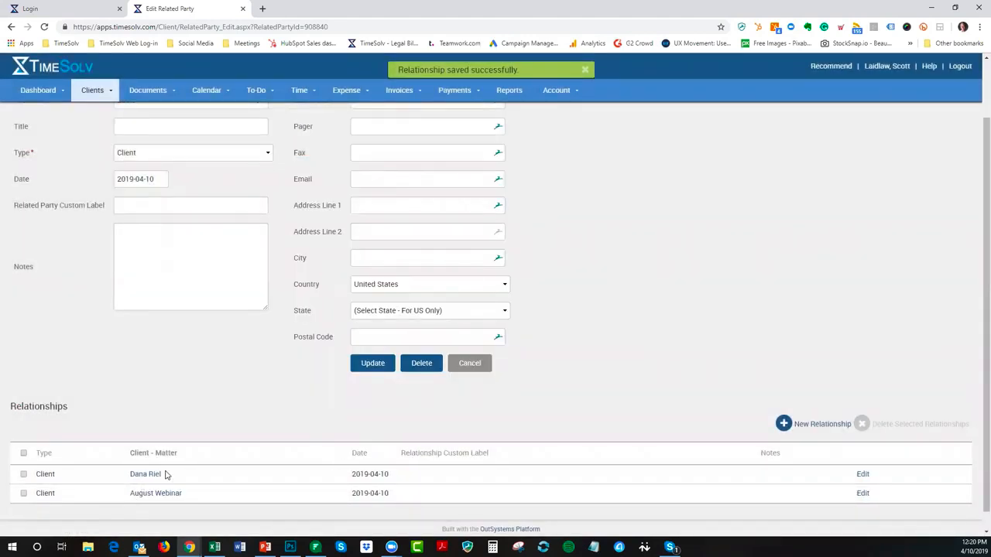
scroll(644, 349, up, 2)
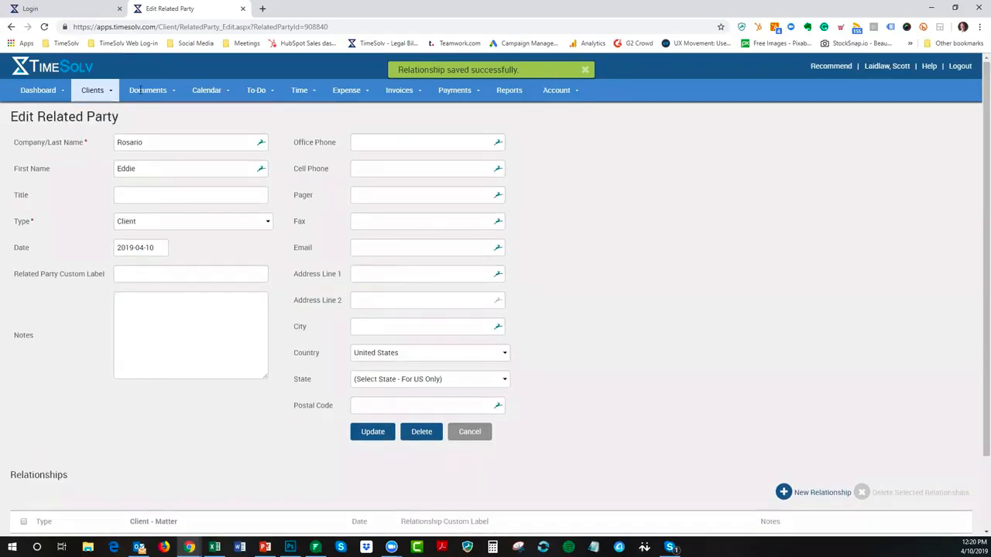
click(591, 72)
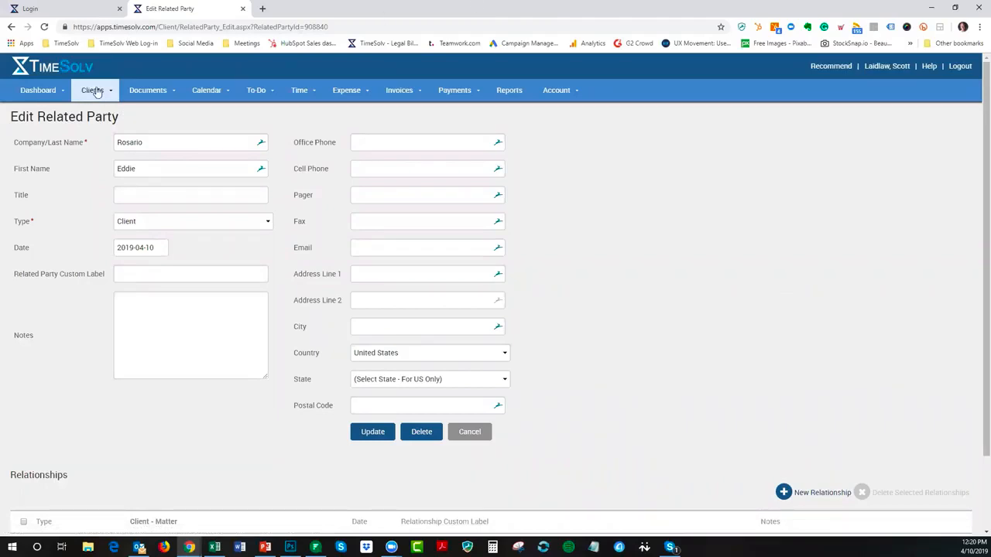
Run a conflict search for the first name of the related party linked to August Webinar
mouse_move(96, 92)
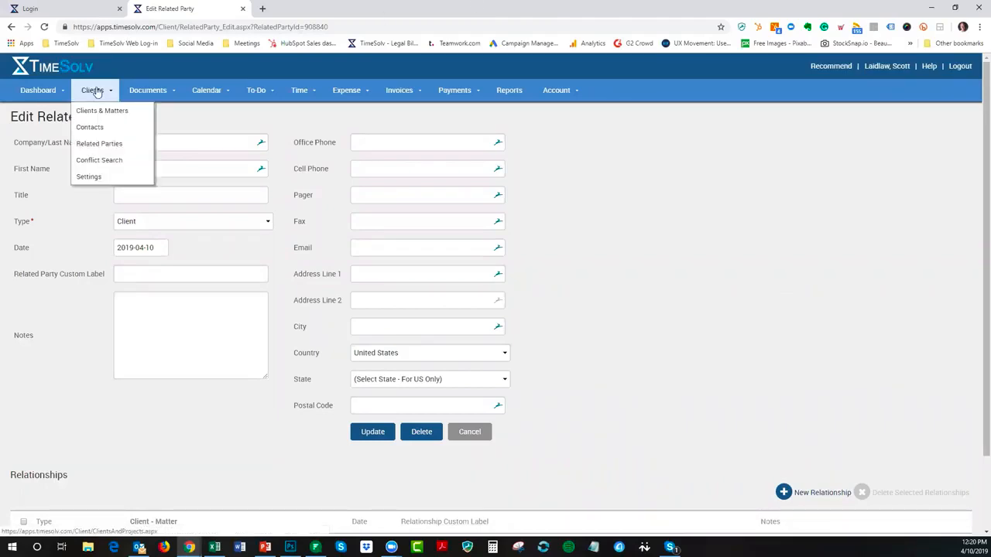
click(100, 162)
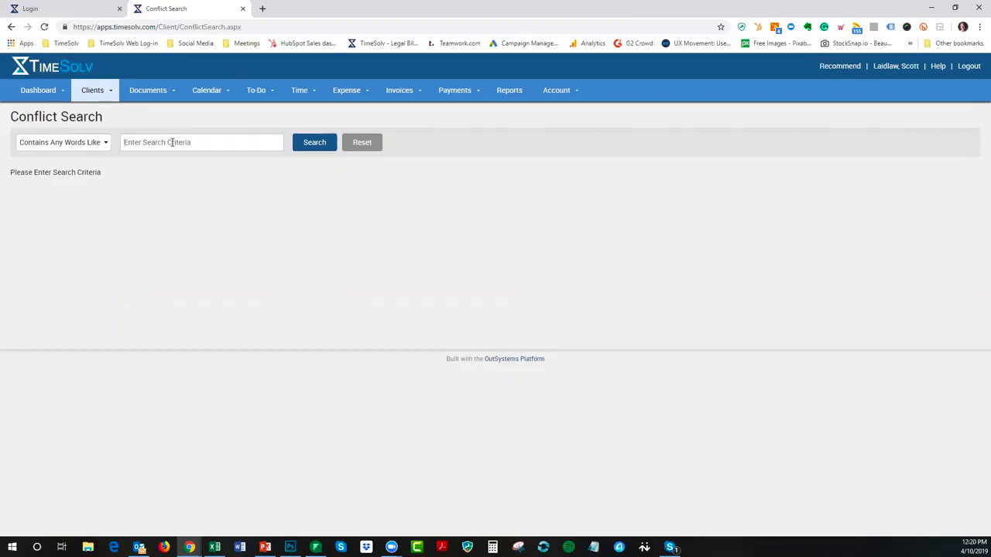
text(eddie)
key(Return)
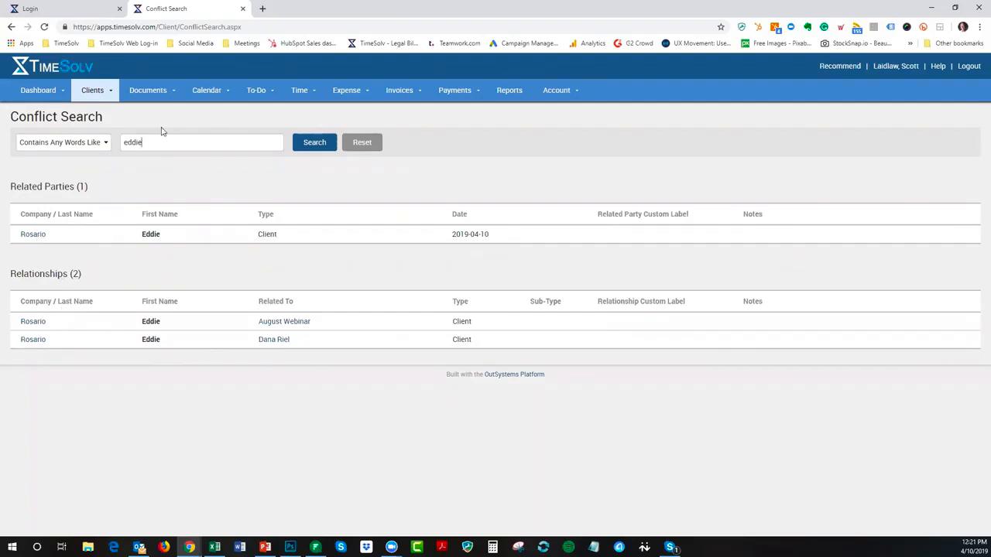
Run a conflict search for the first name of the party labelled Chief of Police and examine that record's relationships
double_click(127, 144)
text(g)
key(Return)
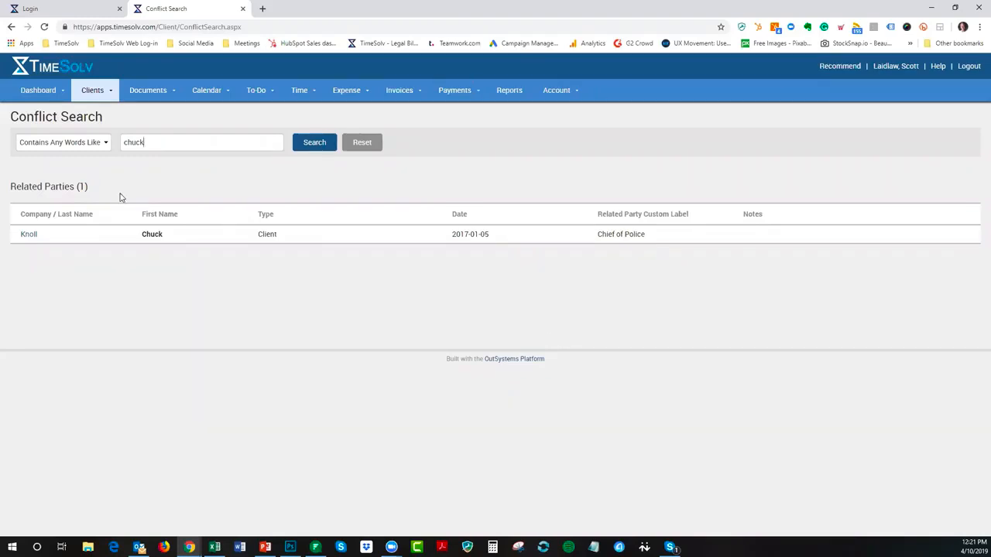
click(30, 235)
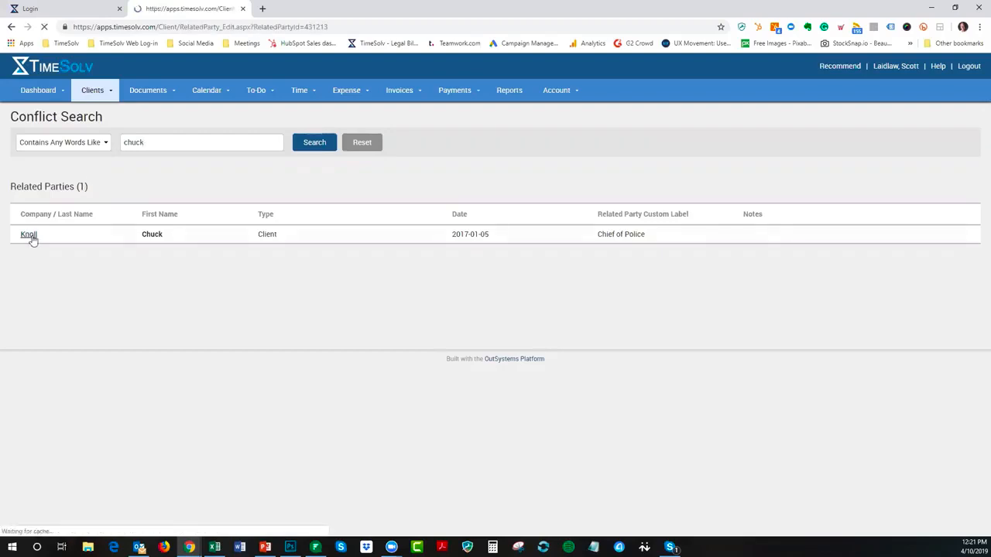
scroll(670, 333, down, 2)
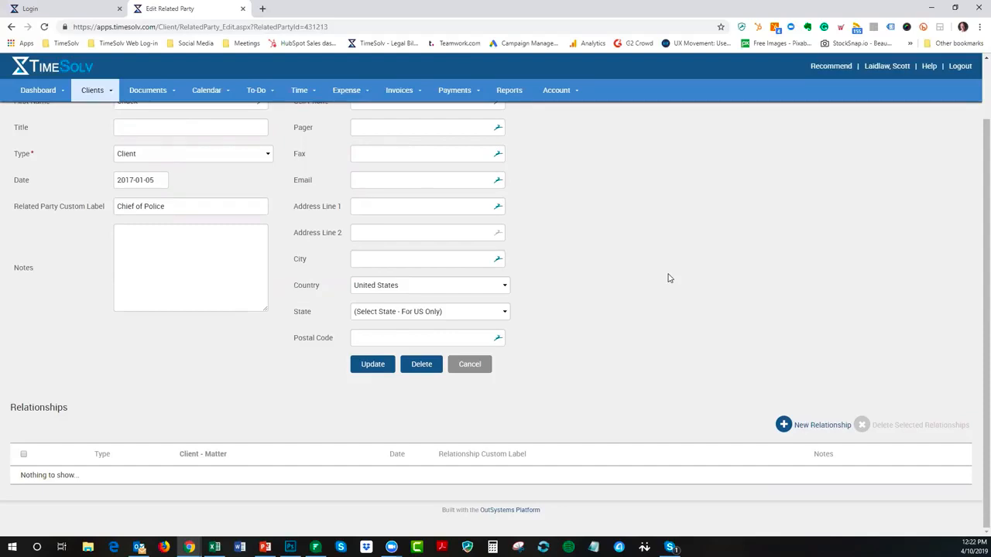
click(813, 428)
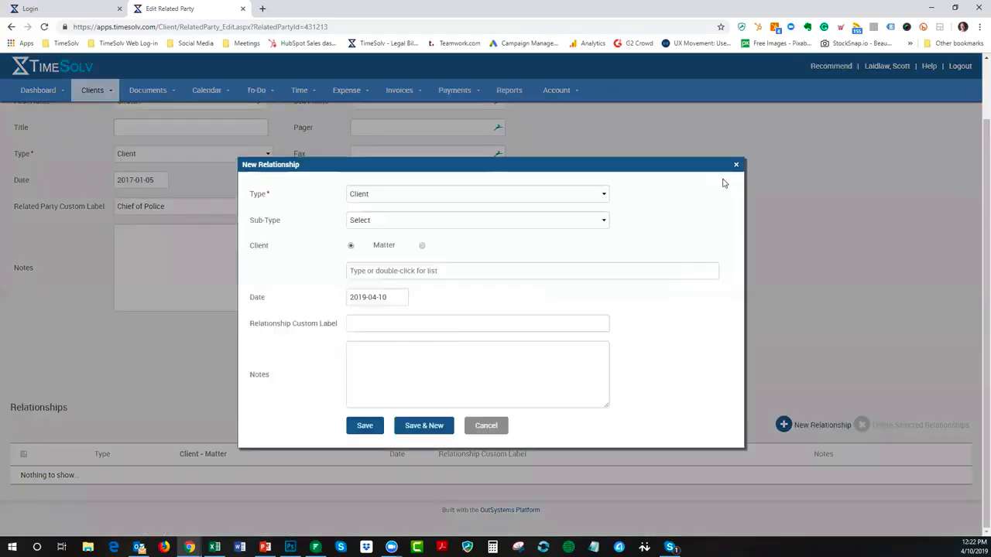
click(735, 167)
scroll(713, 303, up, 2)
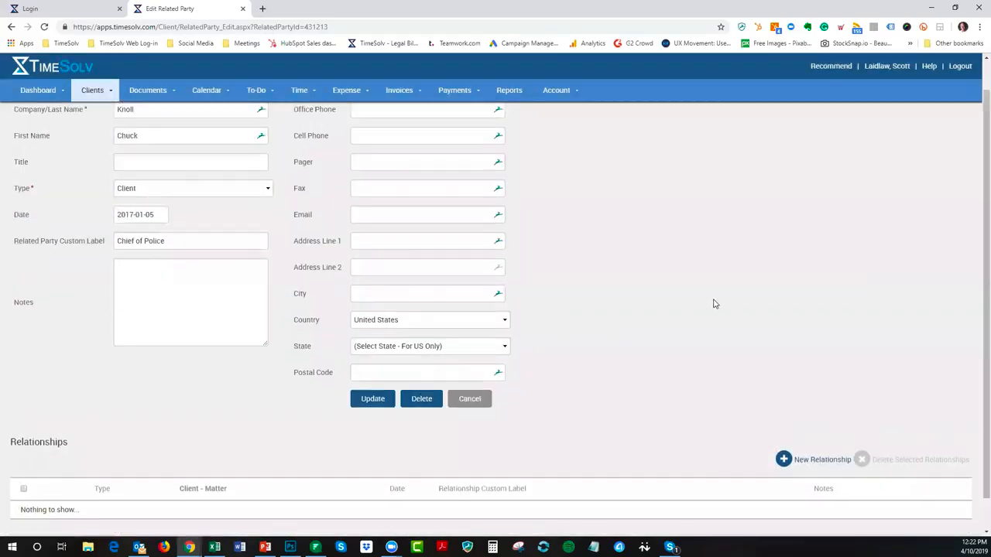
Open the Clients & Matters list and examine the active clients and their matters
mouse_move(94, 92)
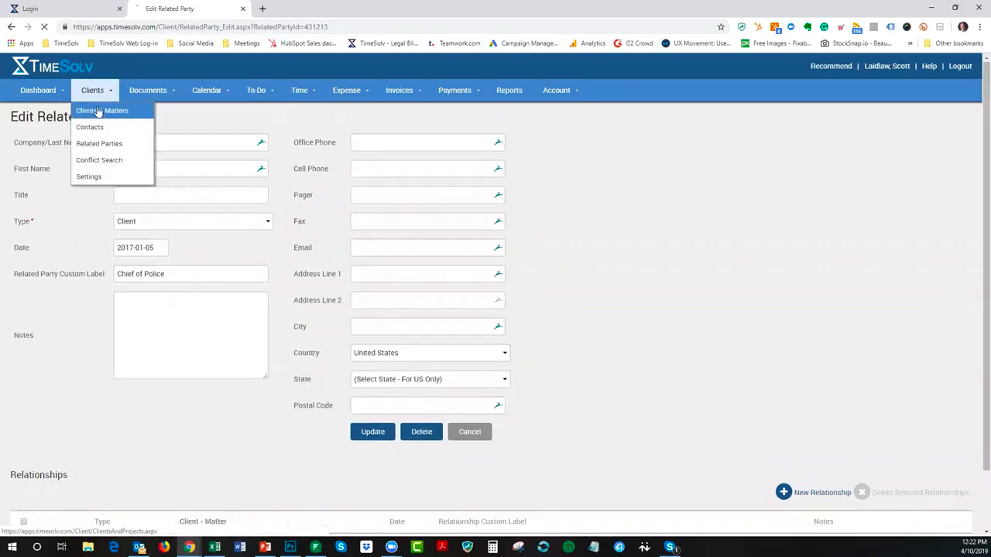
click(101, 111)
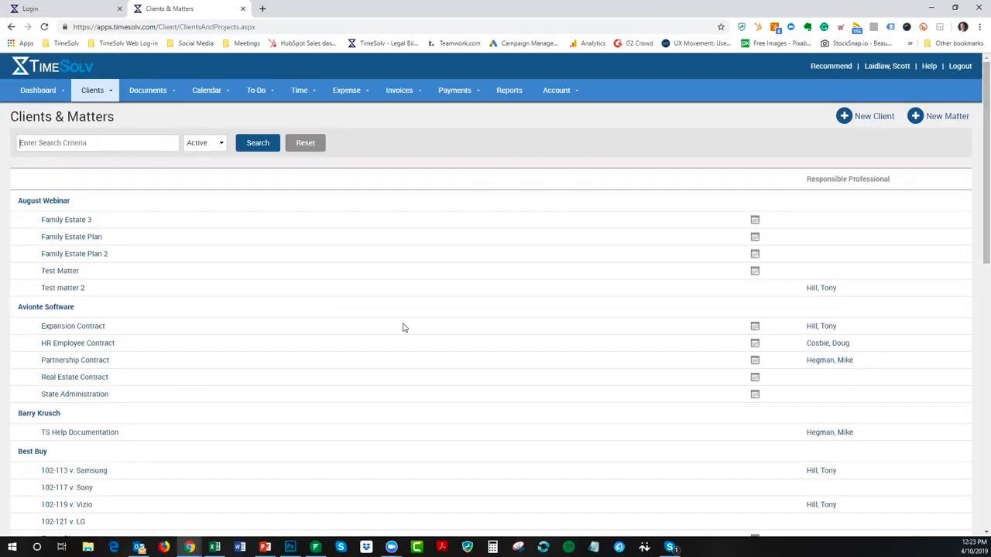
scroll(454, 340, down, 1)
scroll(454, 340, down, 1)
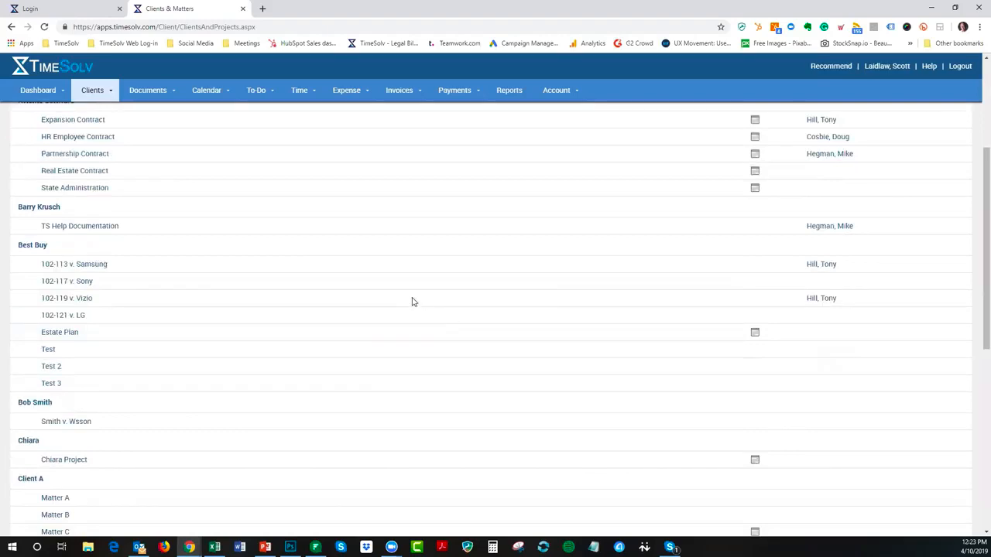
scroll(282, 269, down, 1)
scroll(187, 221, up, 3)
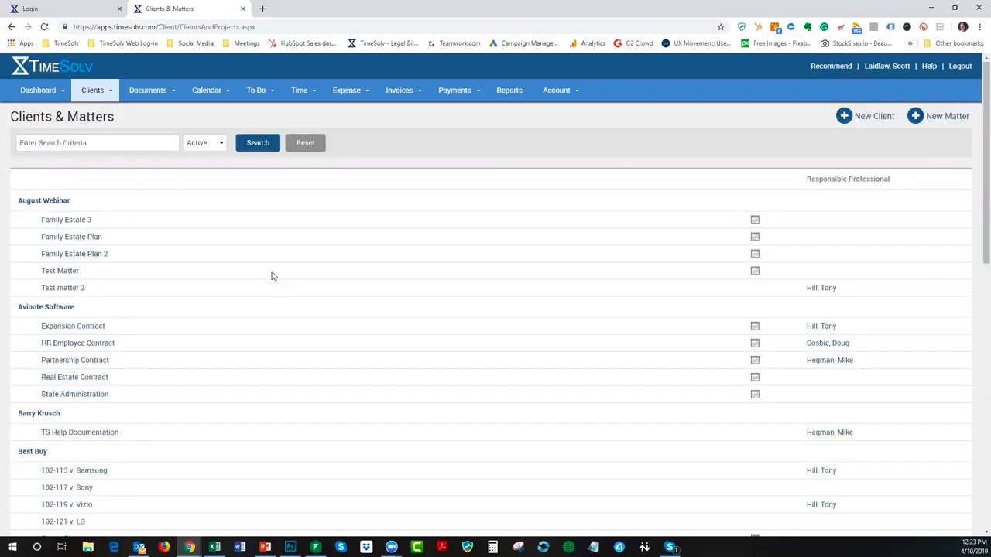
scroll(271, 274, down, 3)
scroll(282, 270, down, 2)
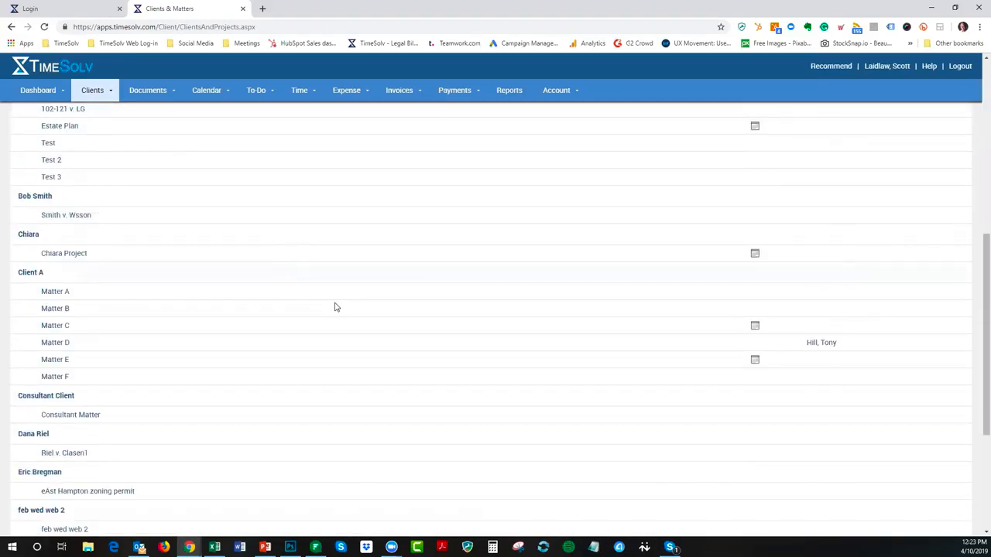
scroll(338, 310, down, 1)
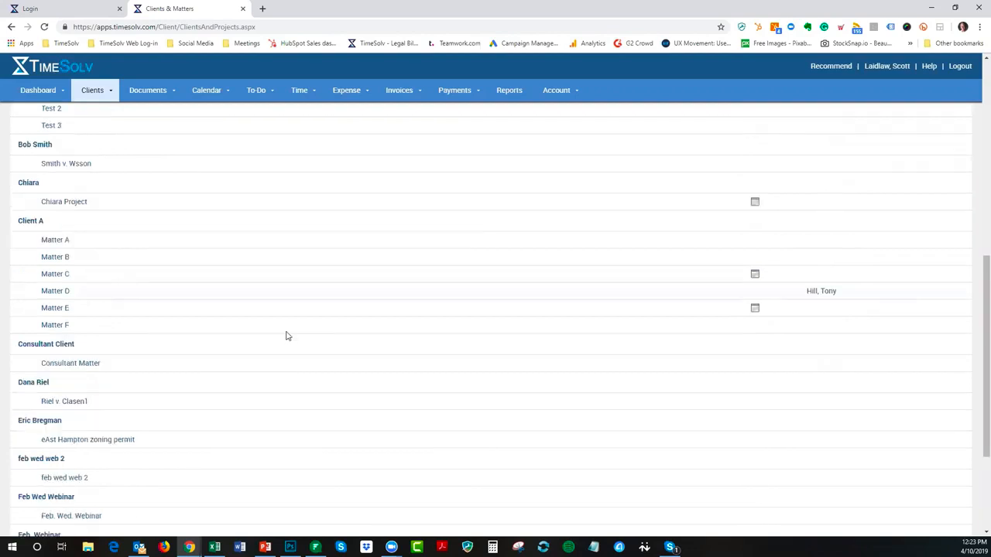
Open the matter listed directly below Consultant Matter, clear its budgeted hours and update the matter budget
click(70, 402)
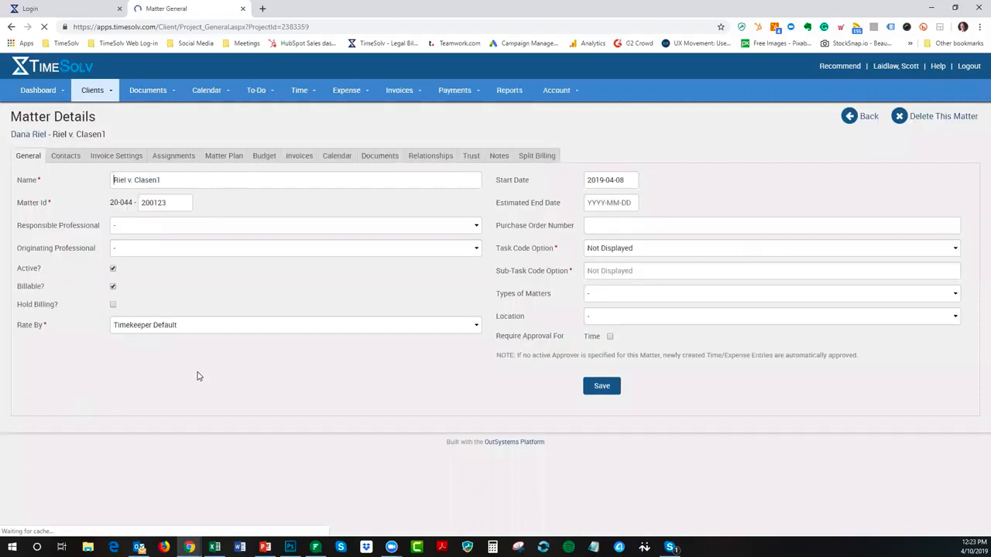
click(264, 157)
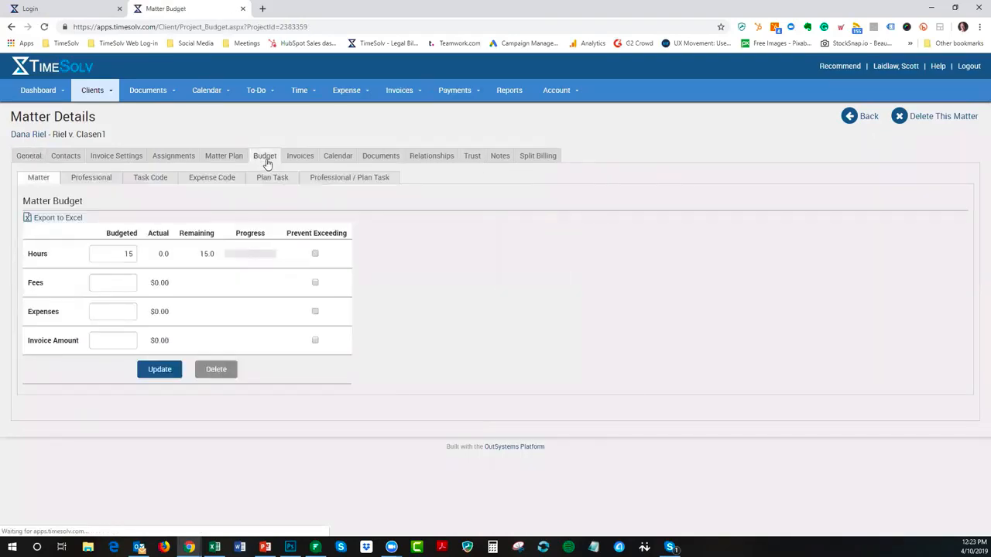
drag(125, 253, 139, 258)
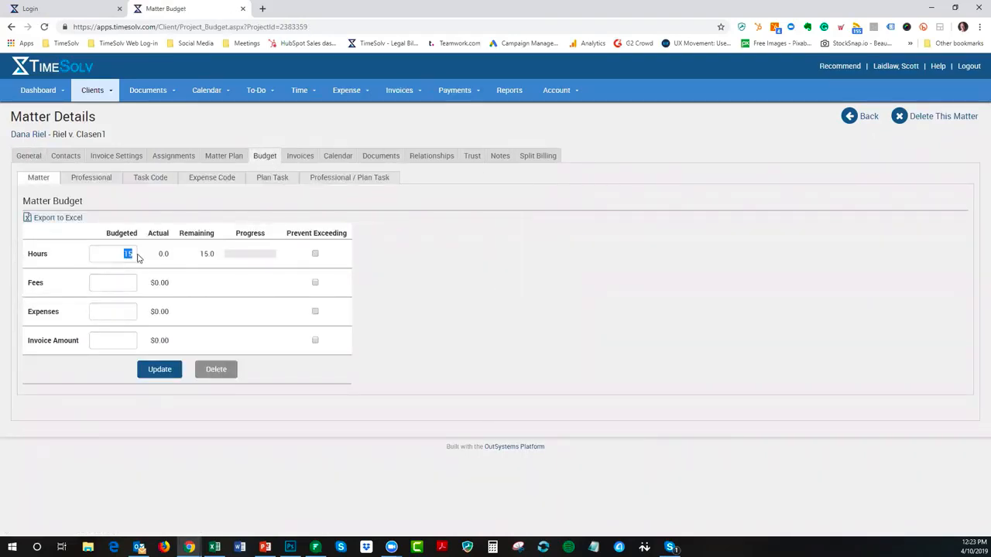
key(BackSpace)
click(159, 369)
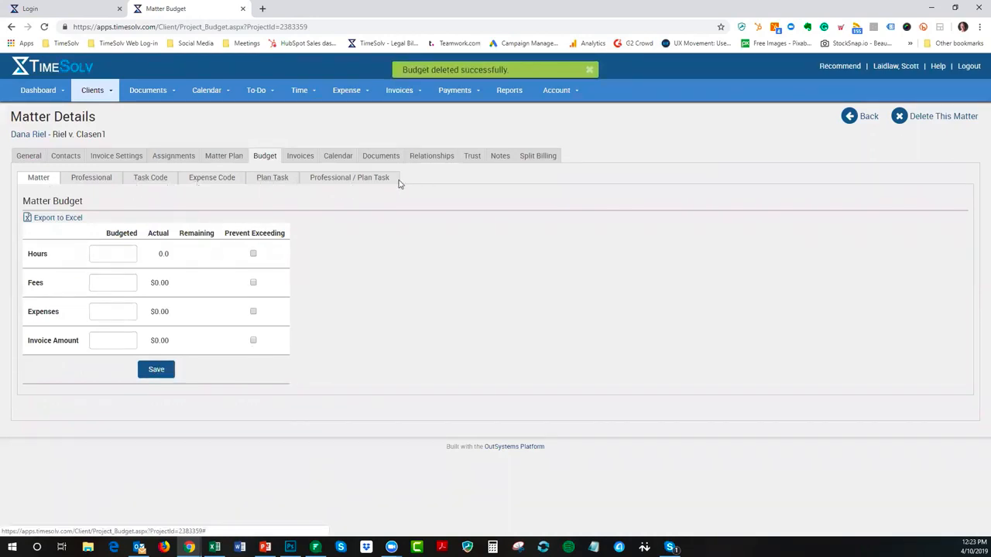
click(586, 70)
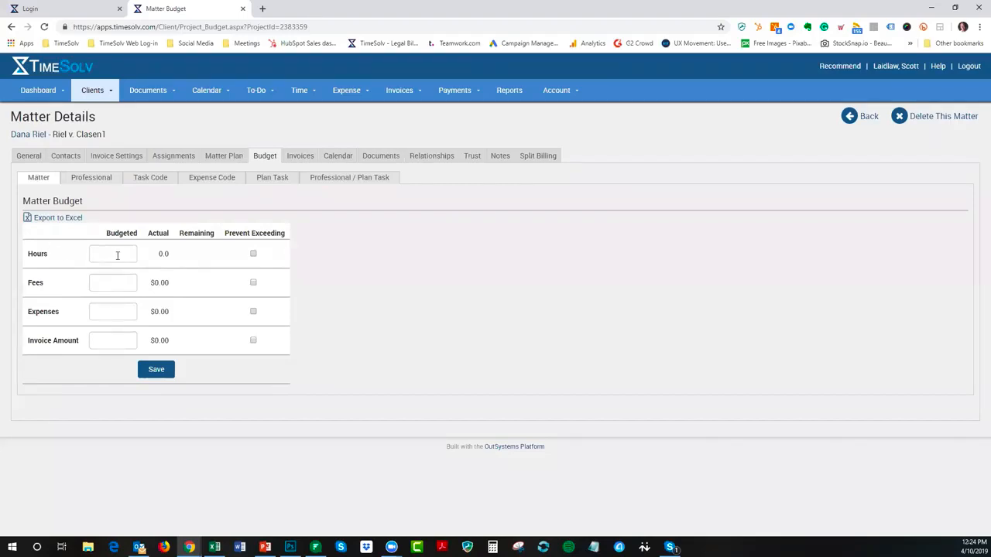
Set the matter's invoice amount budget to 500, prevent exceeding it, and save the budget
click(124, 283)
text(00)
click(253, 340)
click(156, 370)
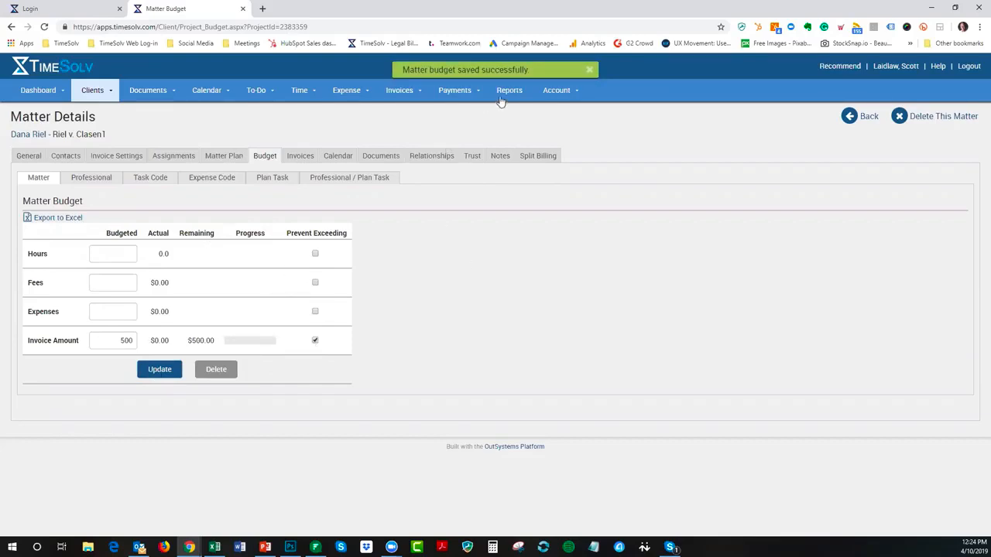
Record and save a billable time entry of 3 hours on the matter with the invoice amount budget
mouse_move(294, 94)
click(295, 112)
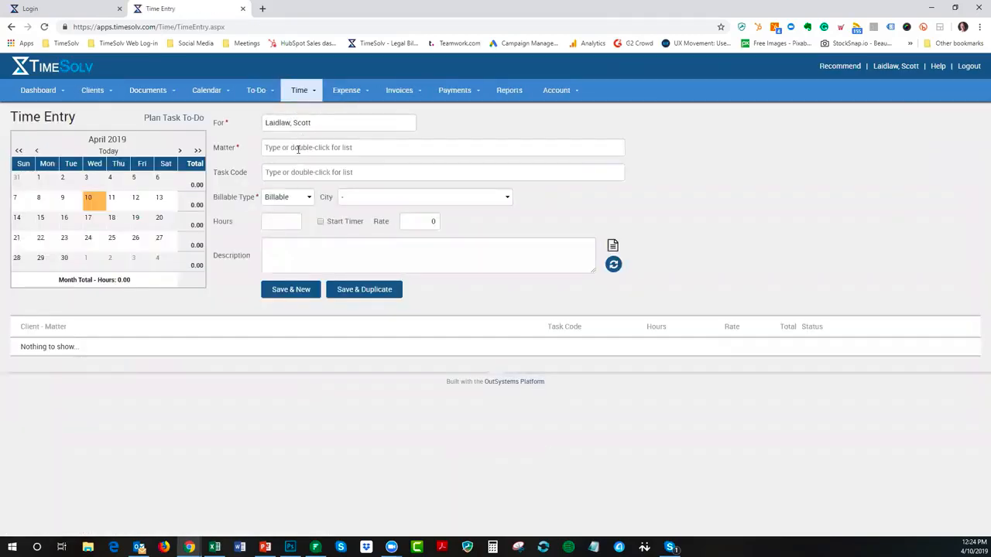
text(daria)
click(315, 162)
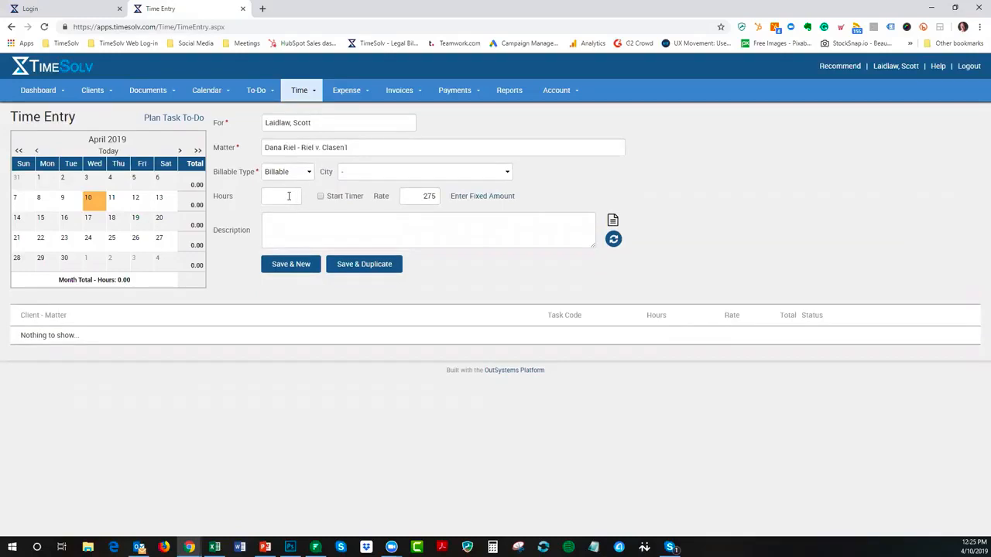
click(292, 271)
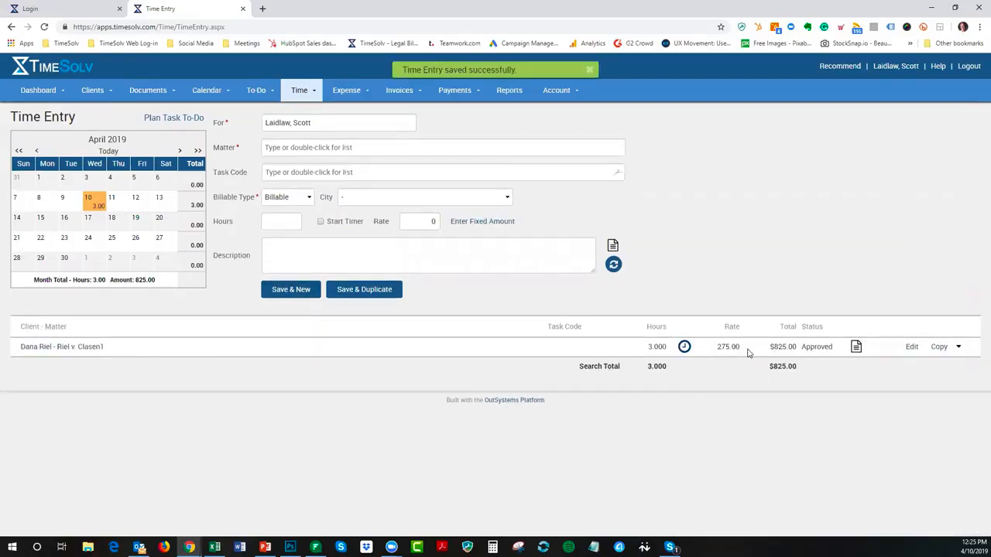
Create a draft invoice for the client whose matter received the 3-hour time entry
mouse_move(387, 97)
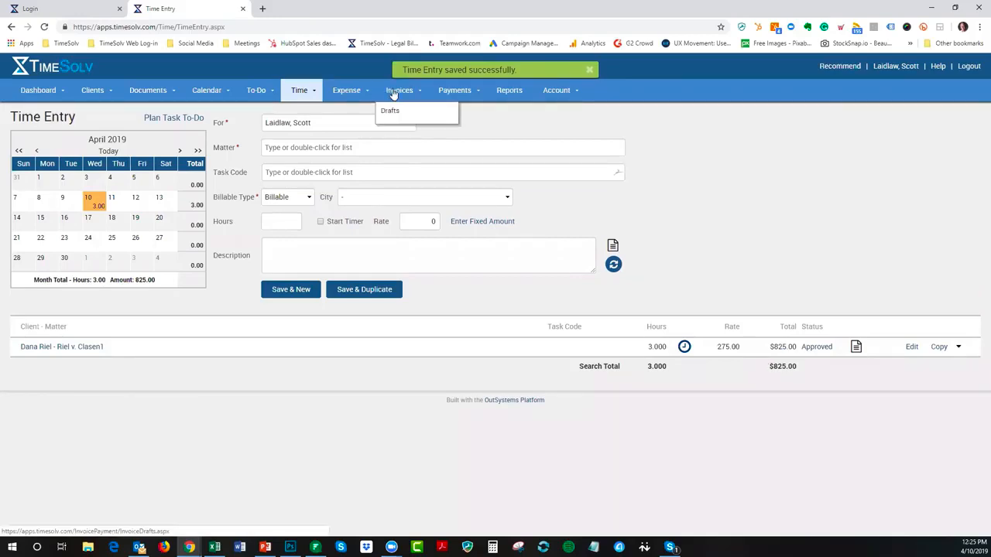
click(393, 116)
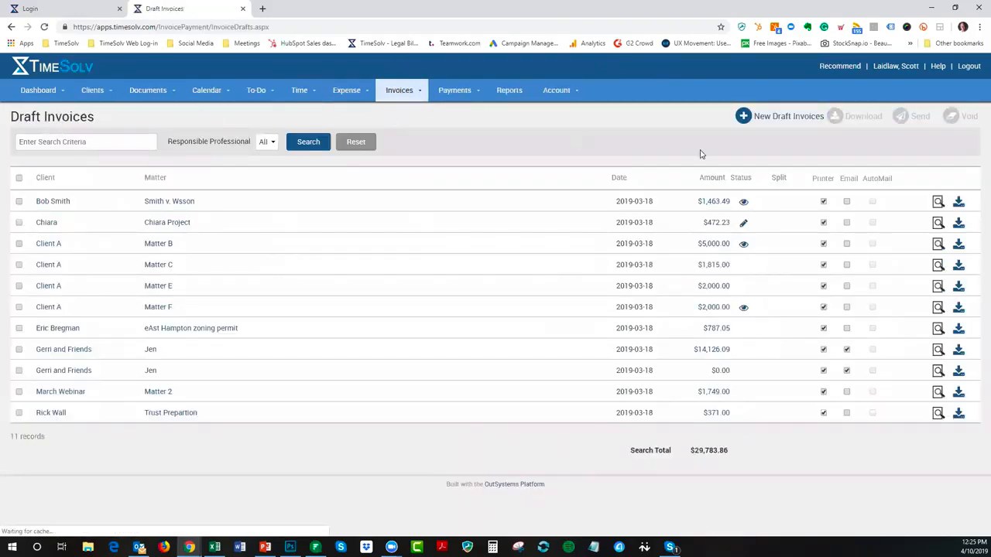
click(778, 116)
scroll(453, 271, down, 1)
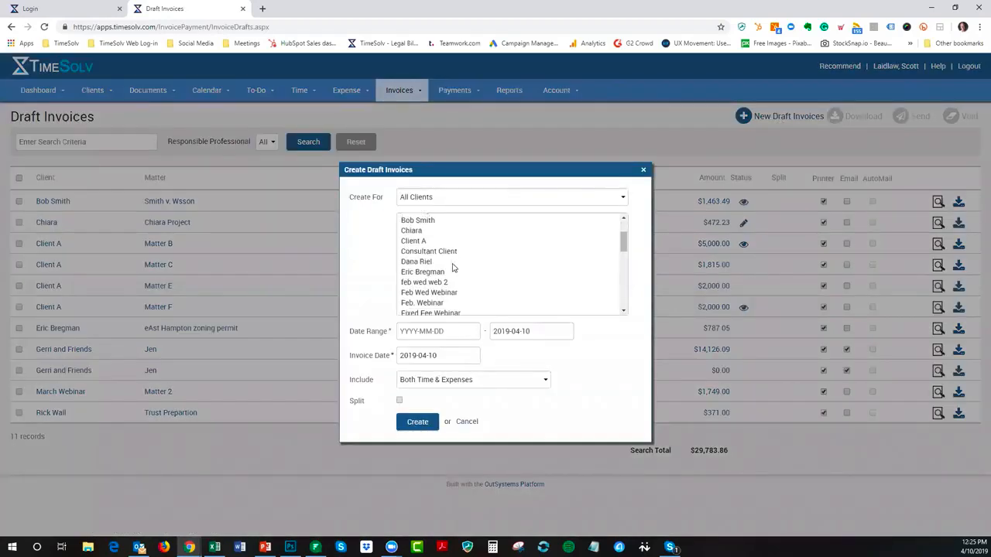
click(422, 263)
click(419, 425)
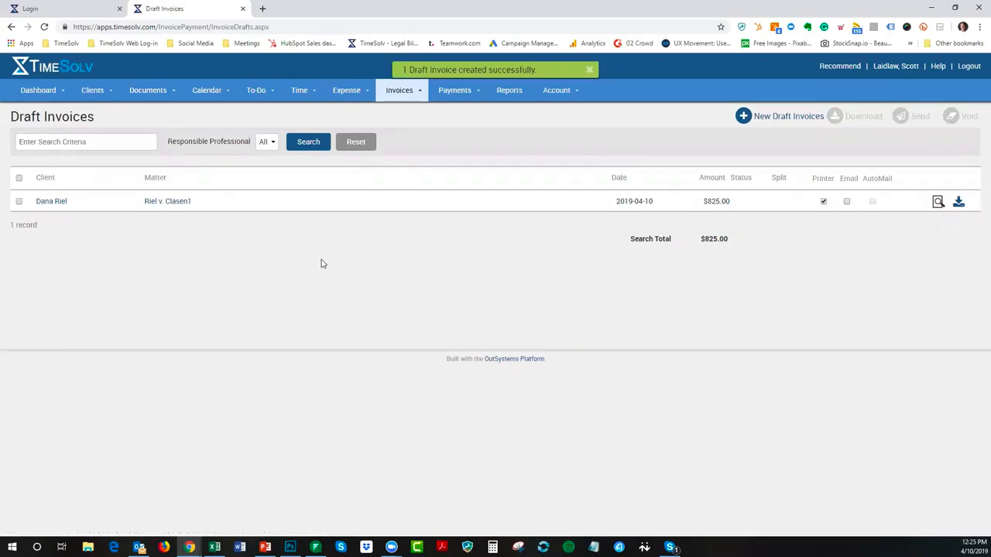
Try to send the newly created draft invoice
click(18, 202)
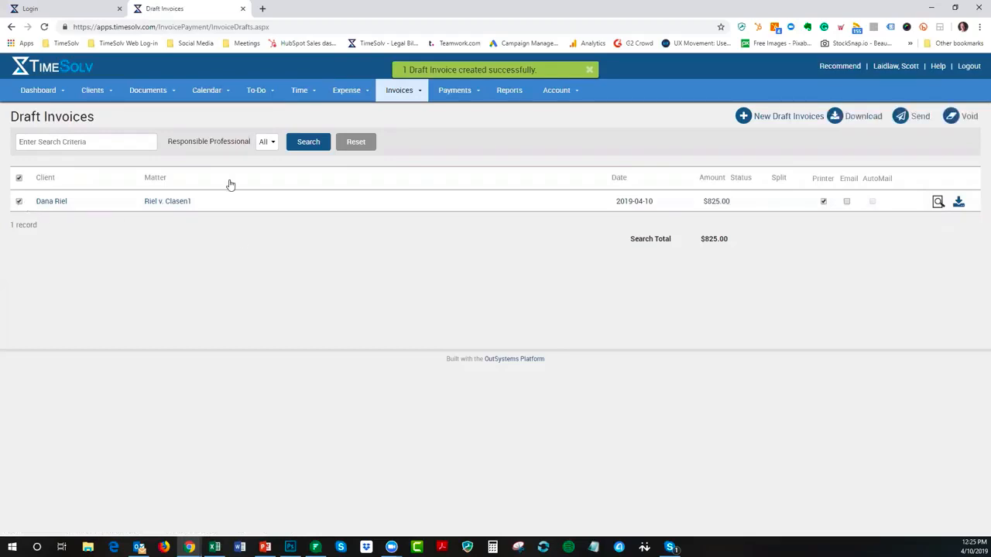
click(921, 120)
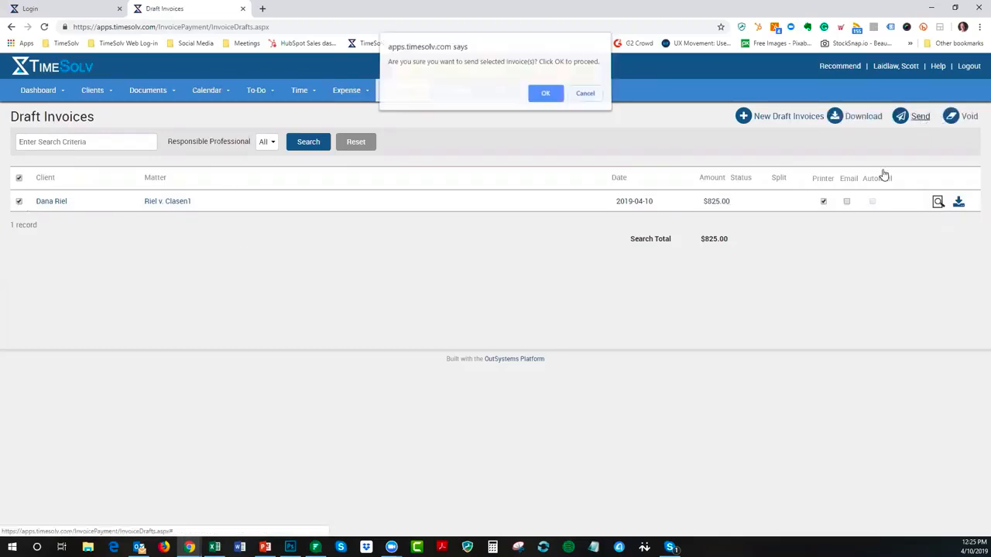
click(542, 95)
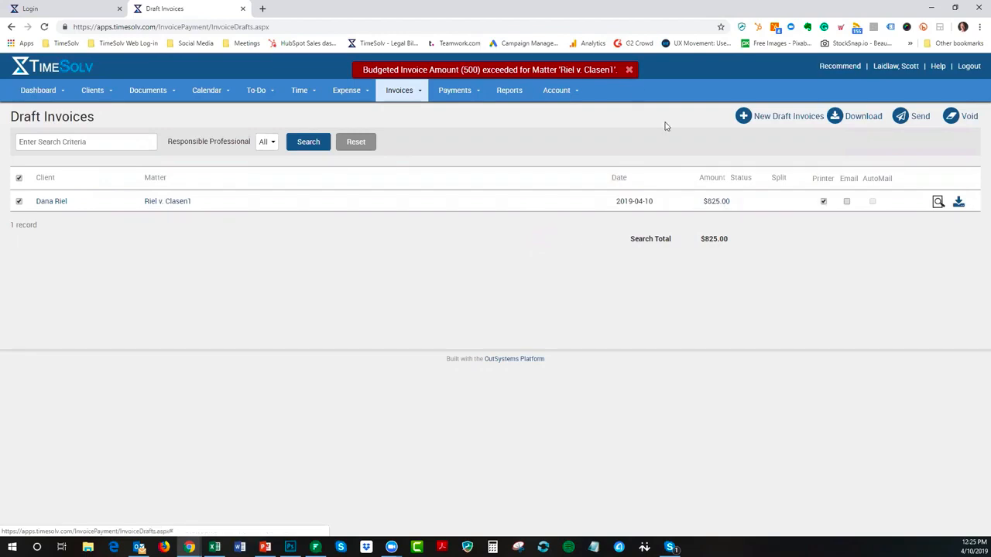
click(630, 70)
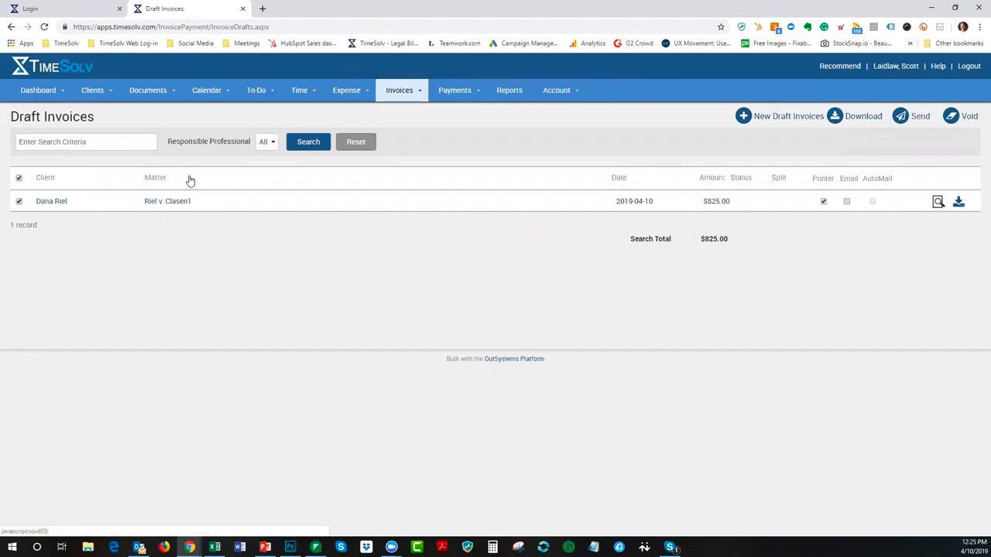
Open the invoiced matter's budget, allow exceeding the invoice amount and clear the budgeted invoice amount
click(164, 203)
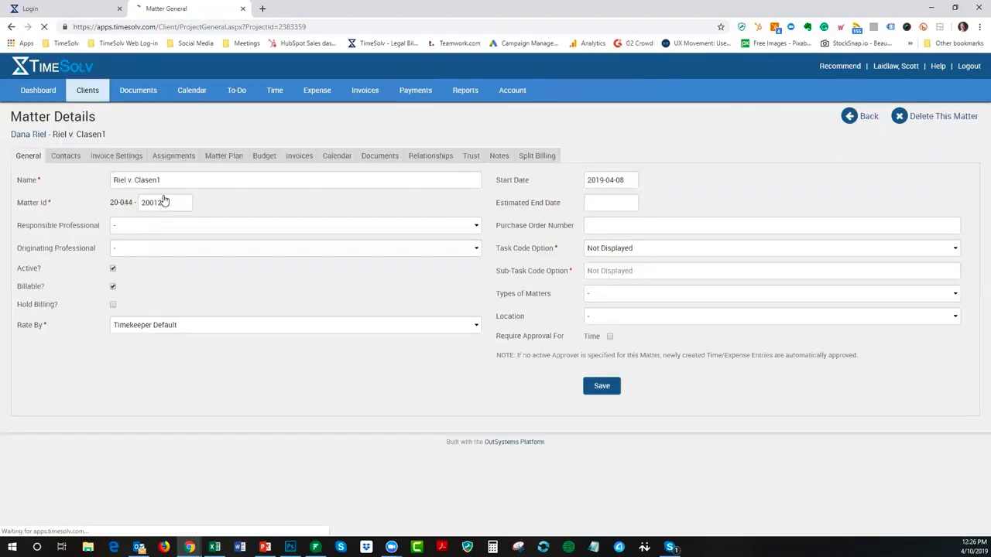
click(266, 161)
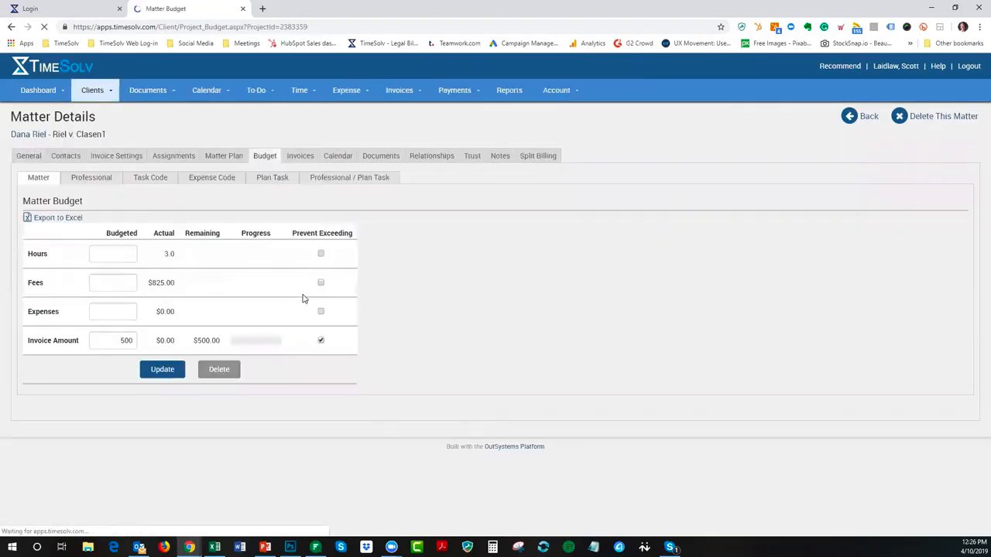
click(321, 341)
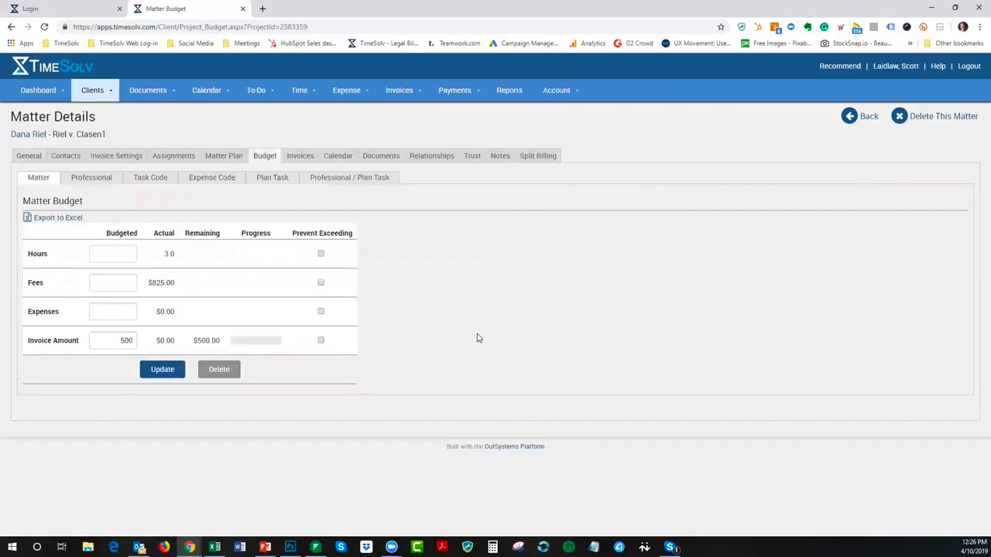
double_click(114, 340)
key(BackSpace)
Void the draft invoice dated 2019-04-10 in the list of draft invoices
mouse_move(300, 91)
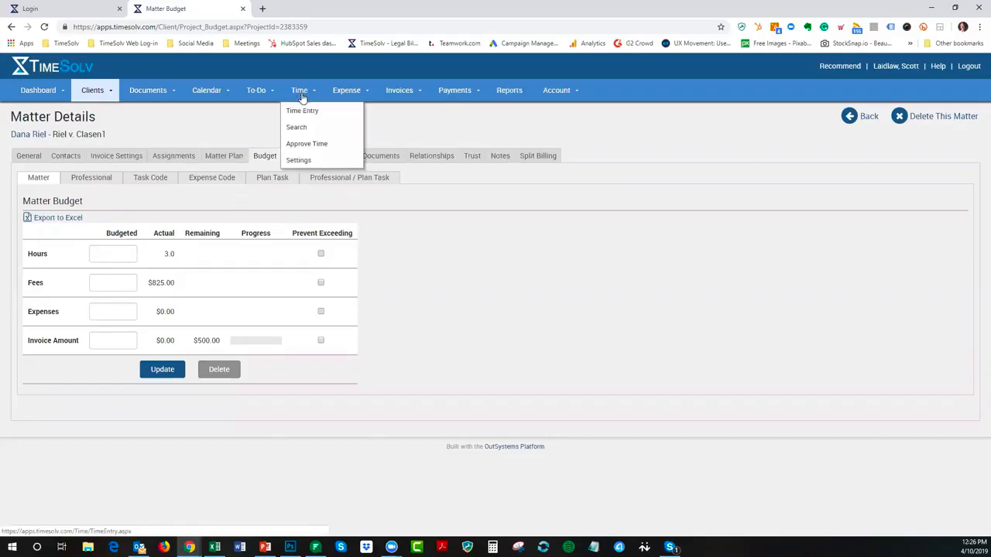
click(309, 117)
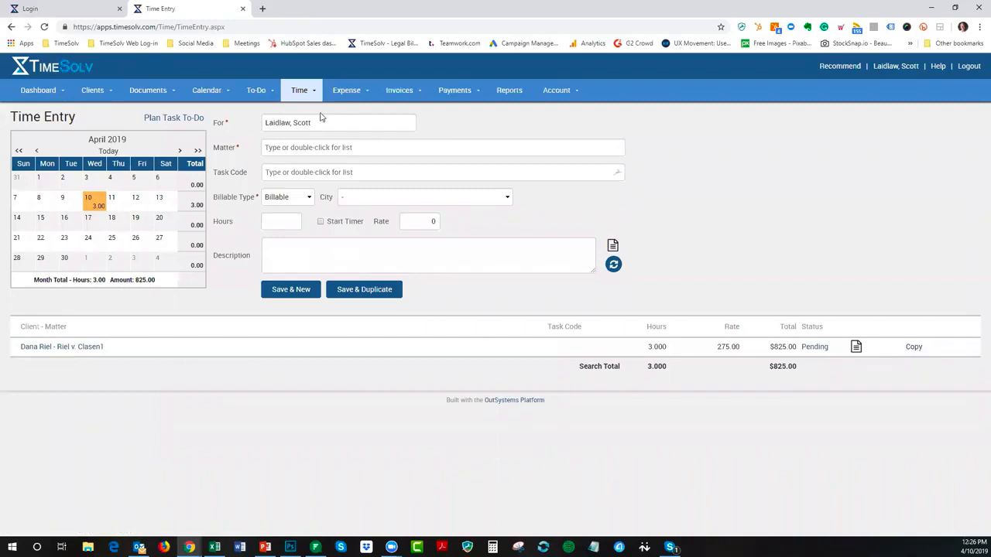
mouse_move(410, 93)
click(400, 112)
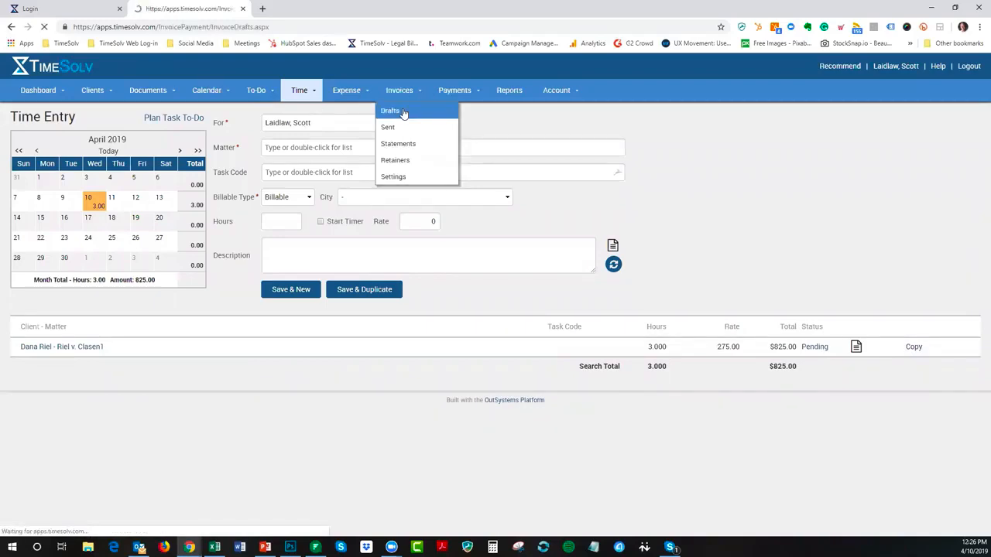
click(18, 328)
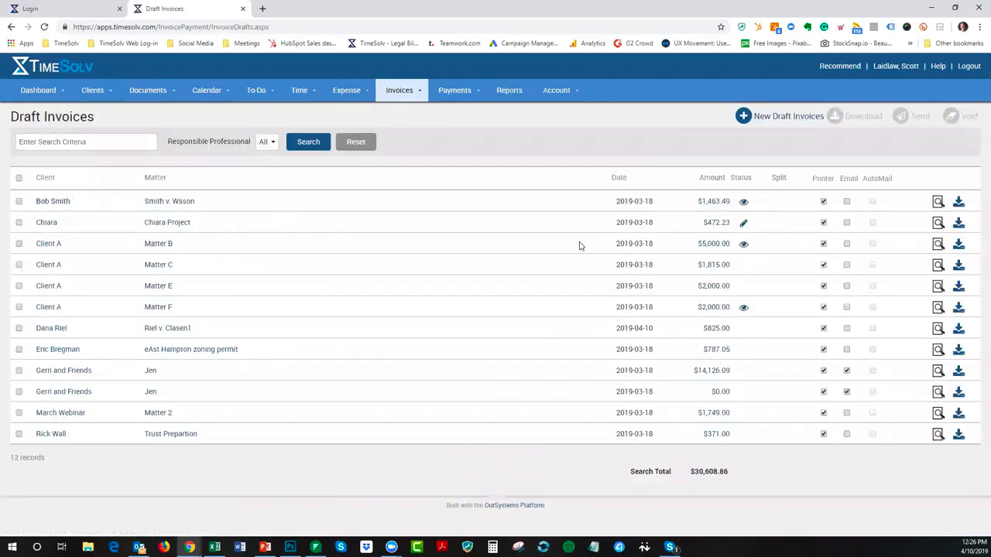
click(961, 116)
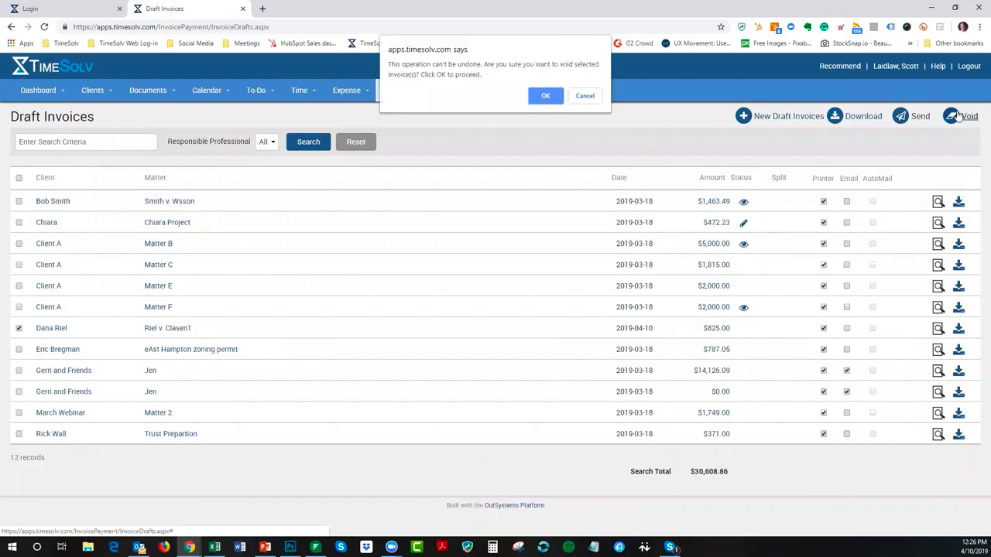
click(542, 96)
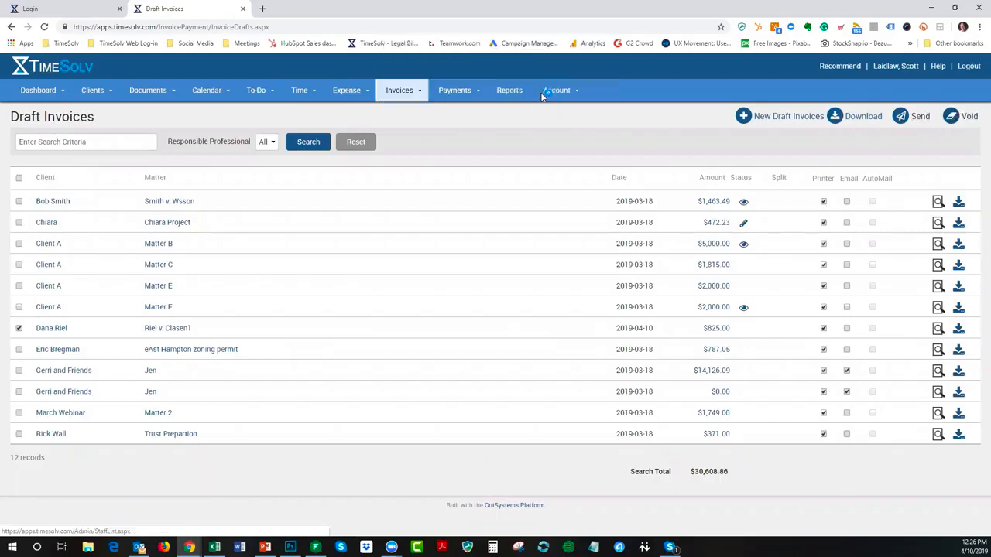
Delete the 3-hour time entry recorded on April 10
mouse_move(299, 92)
click(299, 116)
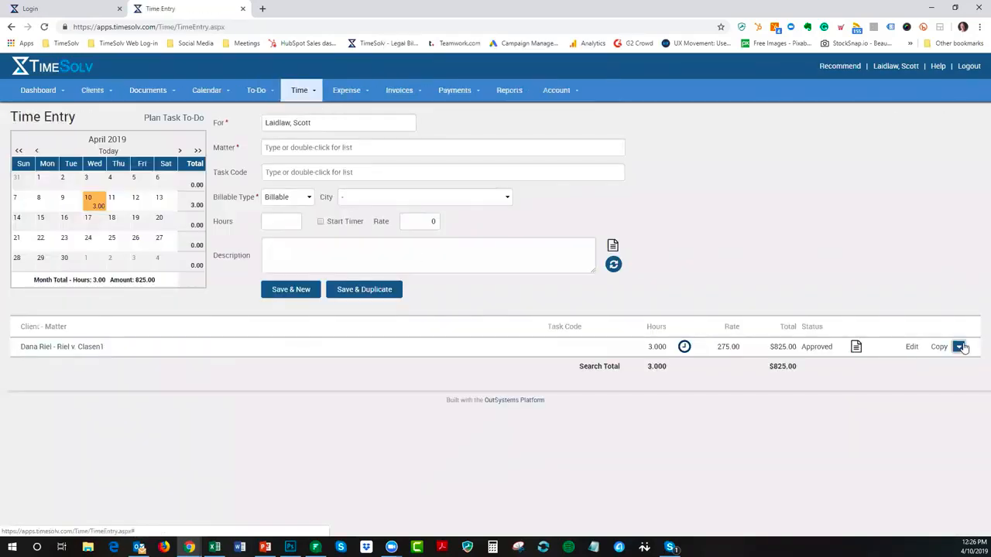
click(960, 347)
click(937, 334)
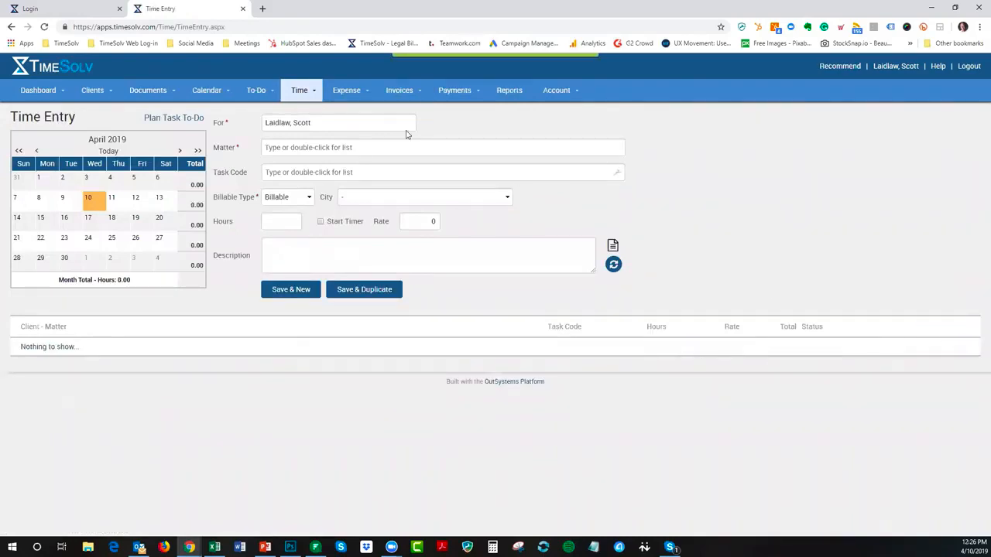
Budget 8 hours for the matter below Consultant Matter, prevent exceeding them, remove its invoice amount budget and save
mouse_move(94, 91)
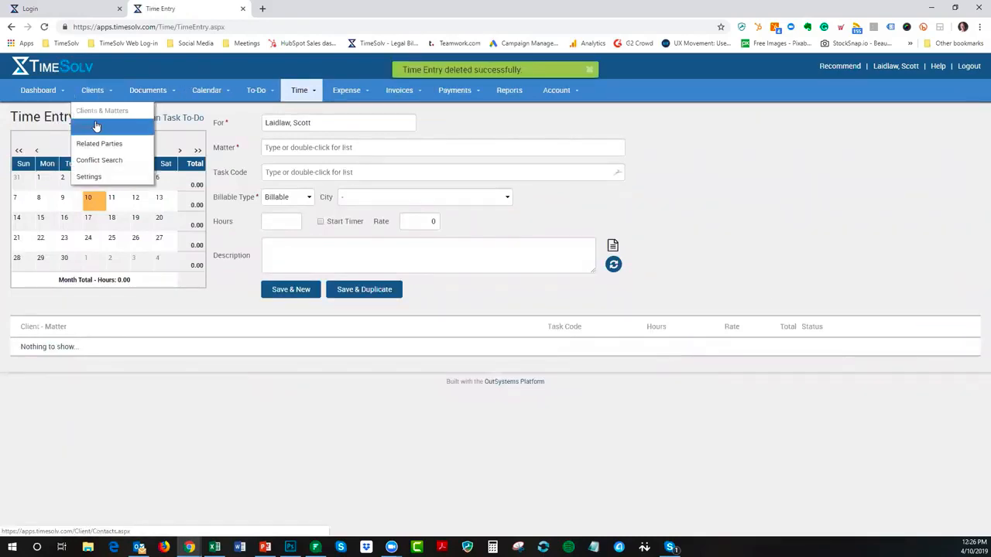
click(97, 115)
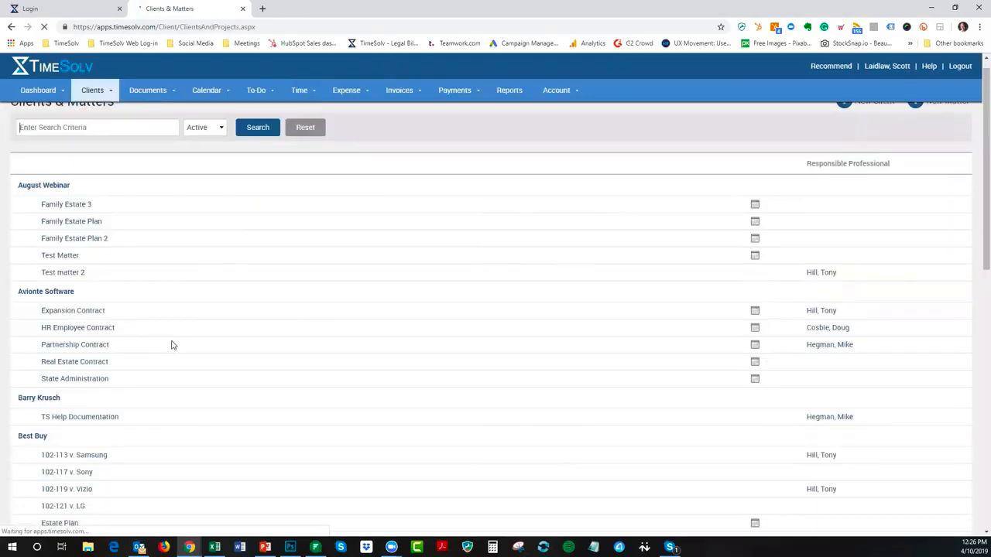
scroll(176, 344, down, 5)
scroll(183, 345, down, 1)
click(67, 401)
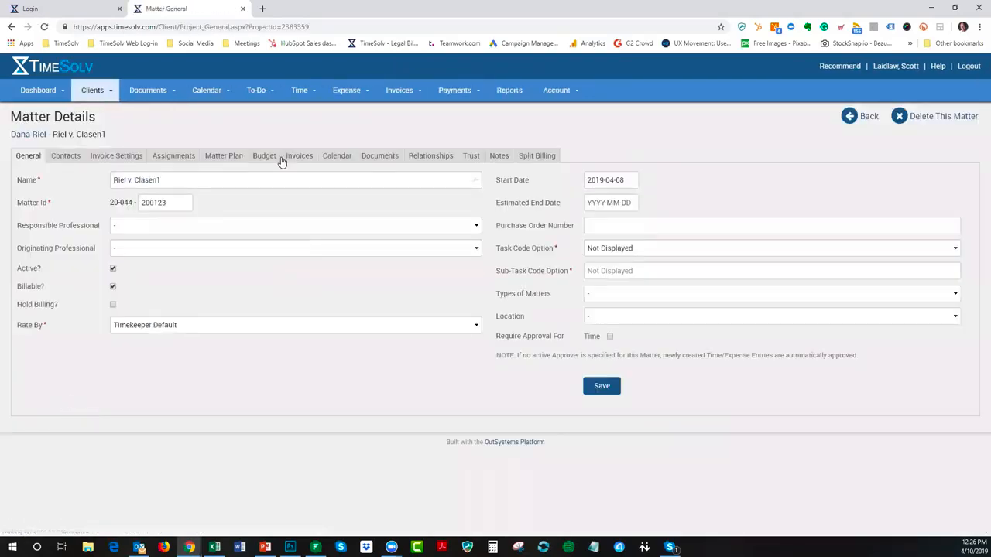
click(264, 157)
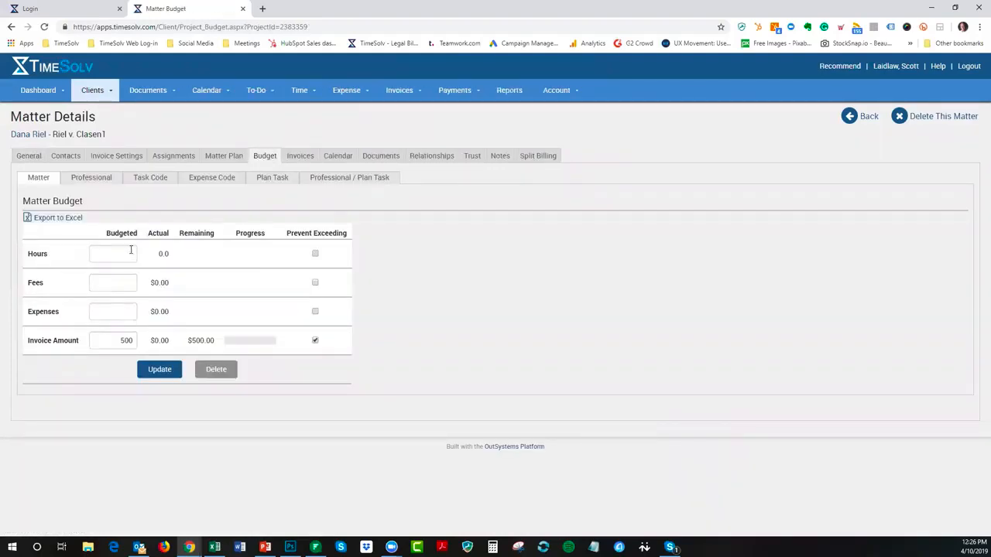
click(130, 250)
text(8)
click(315, 254)
double_click(125, 342)
text(0)
click(151, 369)
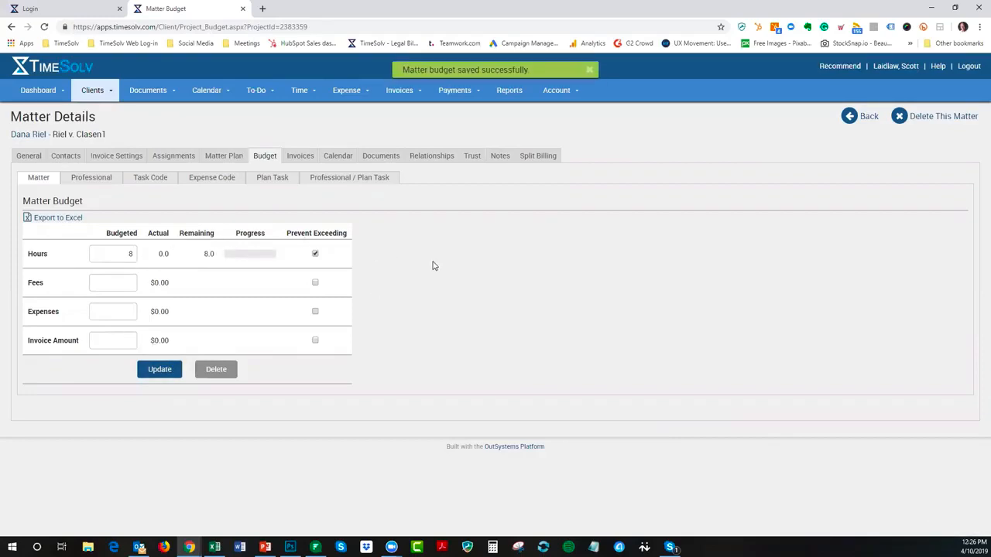
Try to save a 10-hour billable time entry for the matter just budgeted and dismiss the resulting message
click(300, 93)
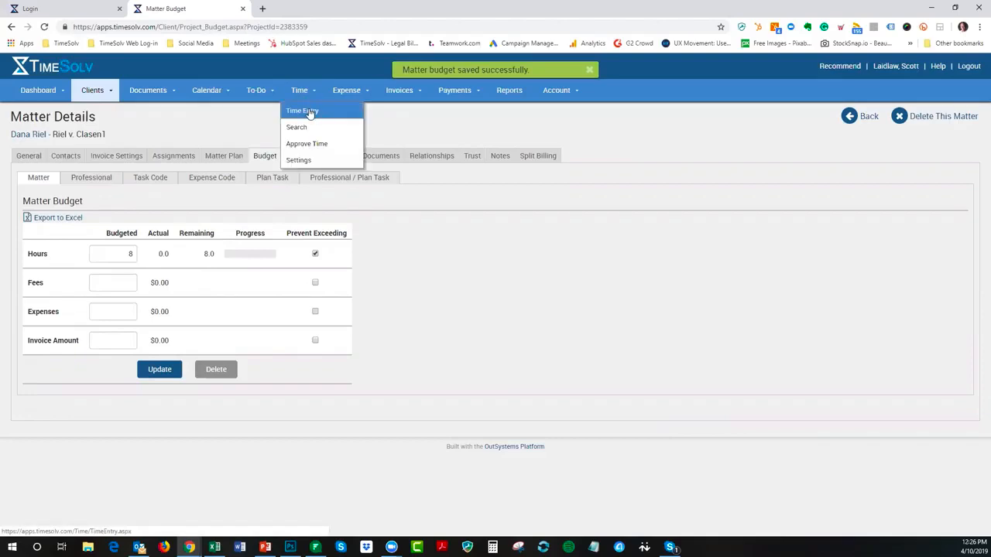
click(309, 111)
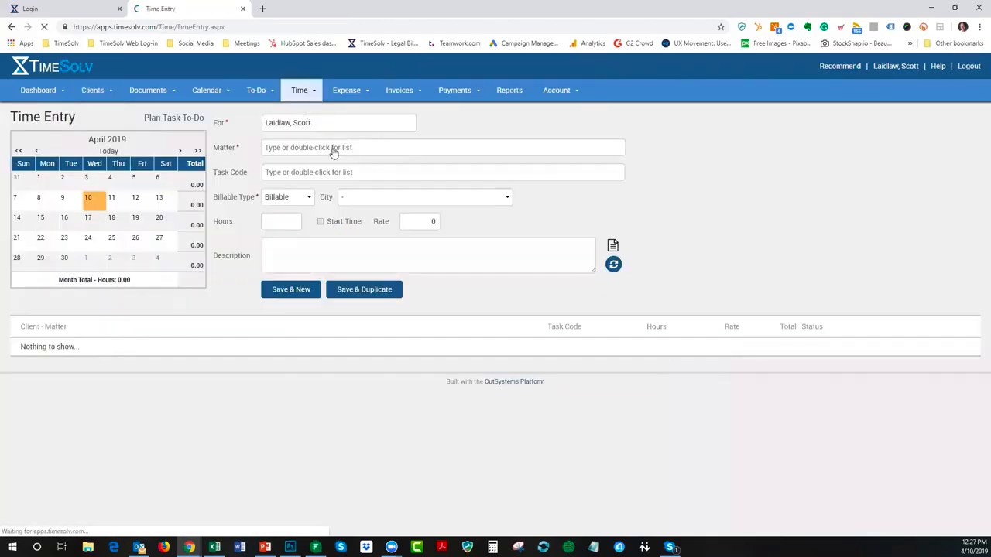
click(343, 147)
text(dana)
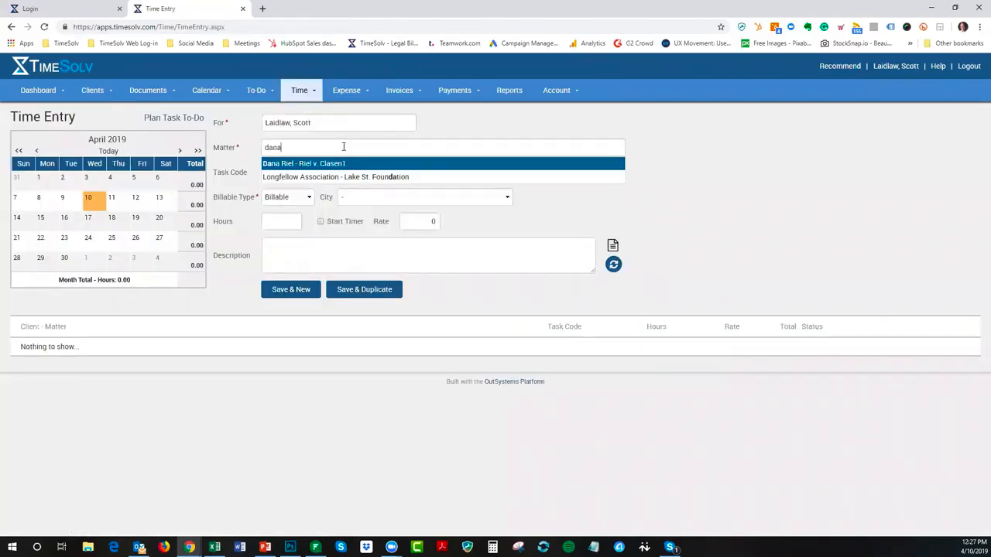
click(337, 164)
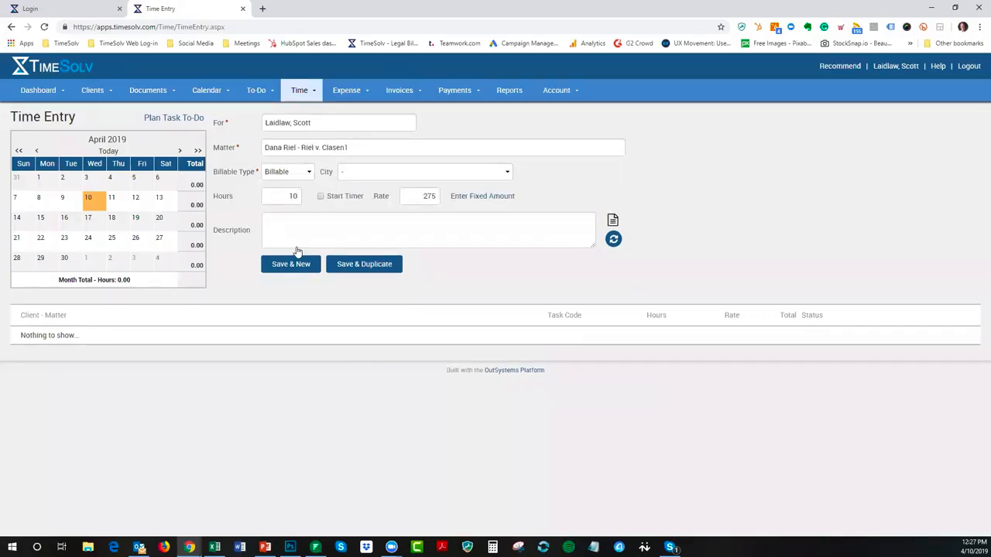
click(291, 265)
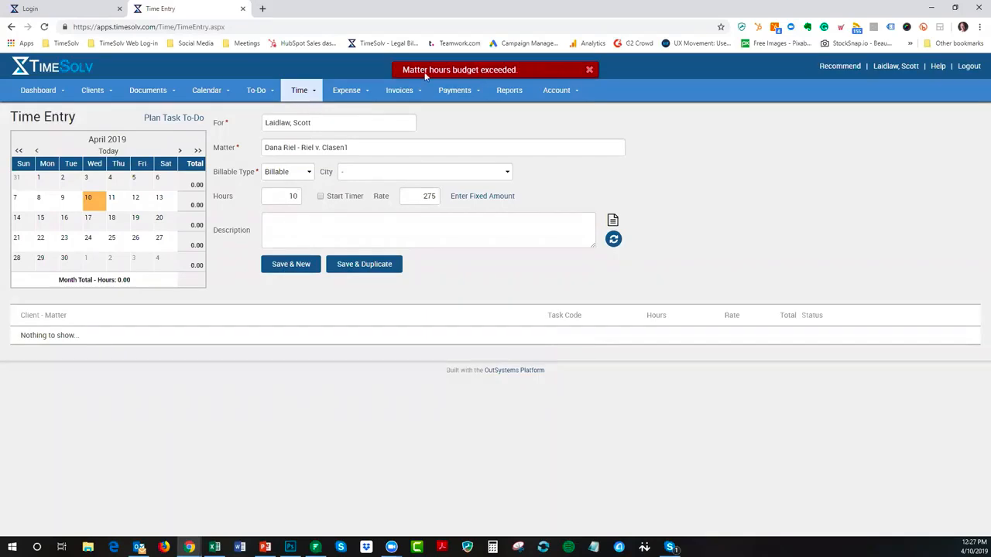
click(588, 72)
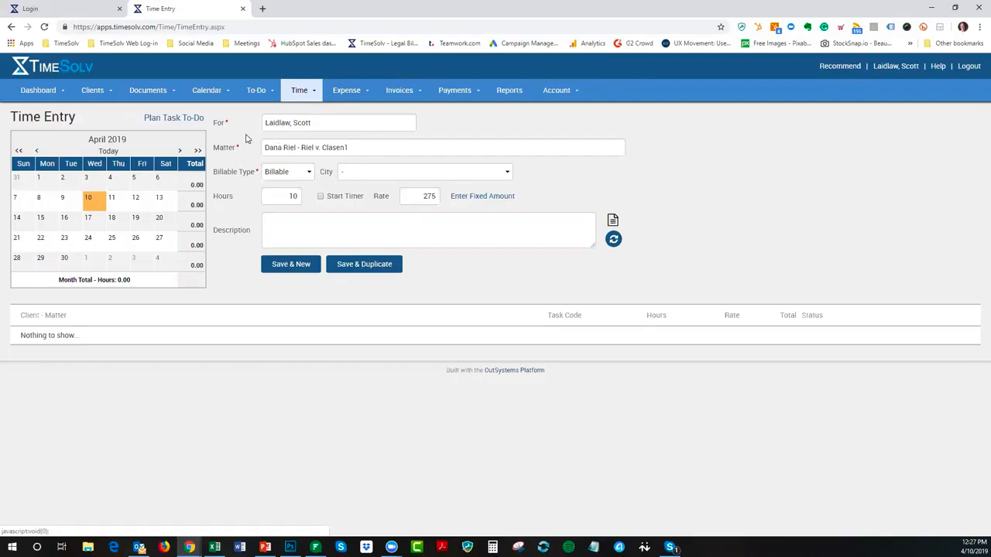
Open the budget of the matter below Consultant Matter, allow exceeding the budgeted hours and update the budget
mouse_move(109, 93)
click(108, 112)
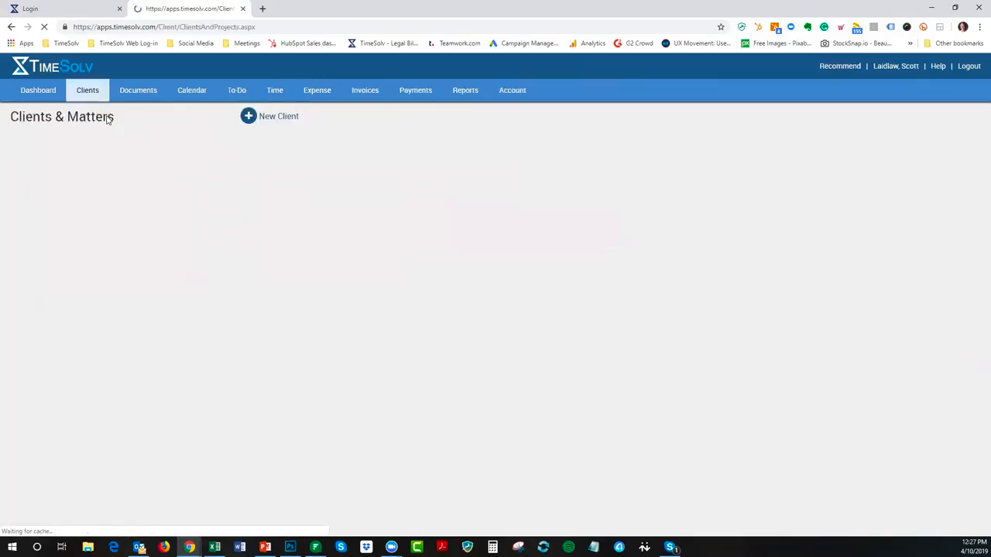
scroll(191, 321, down, 5)
scroll(190, 323, down, 2)
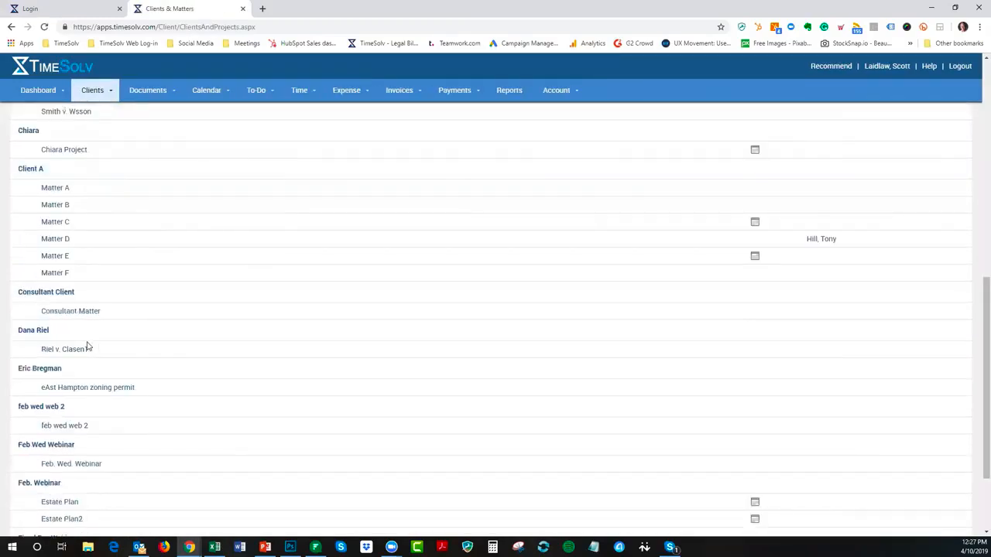
click(64, 349)
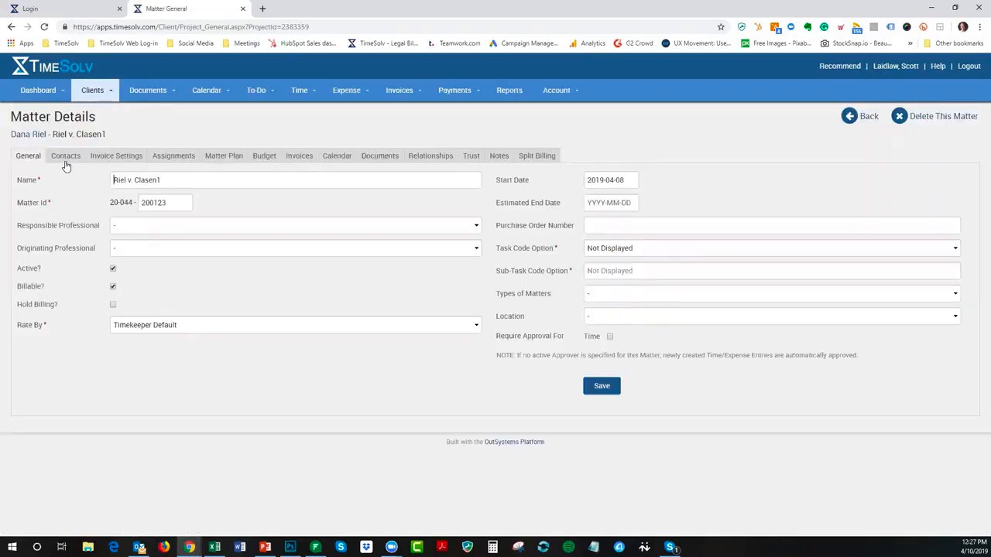
click(264, 157)
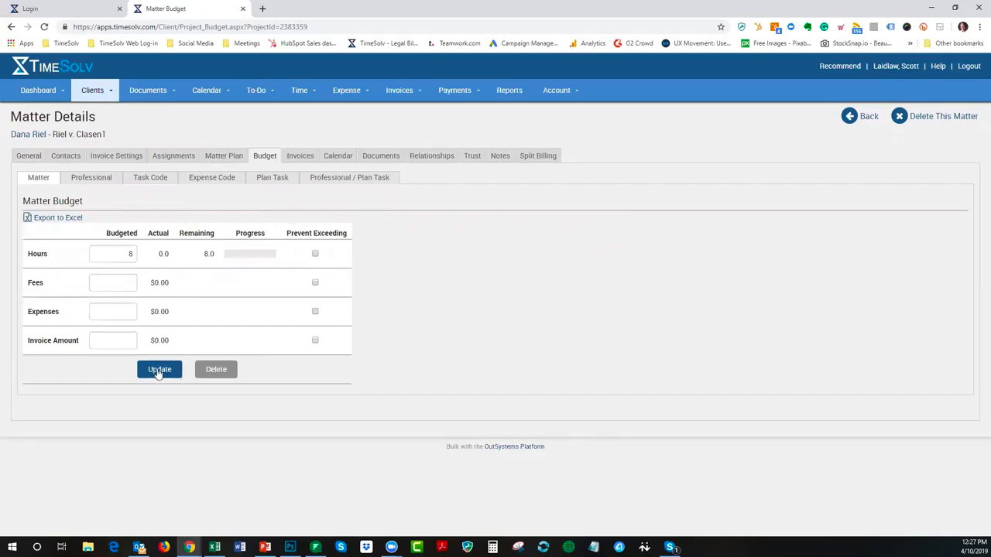
click(160, 370)
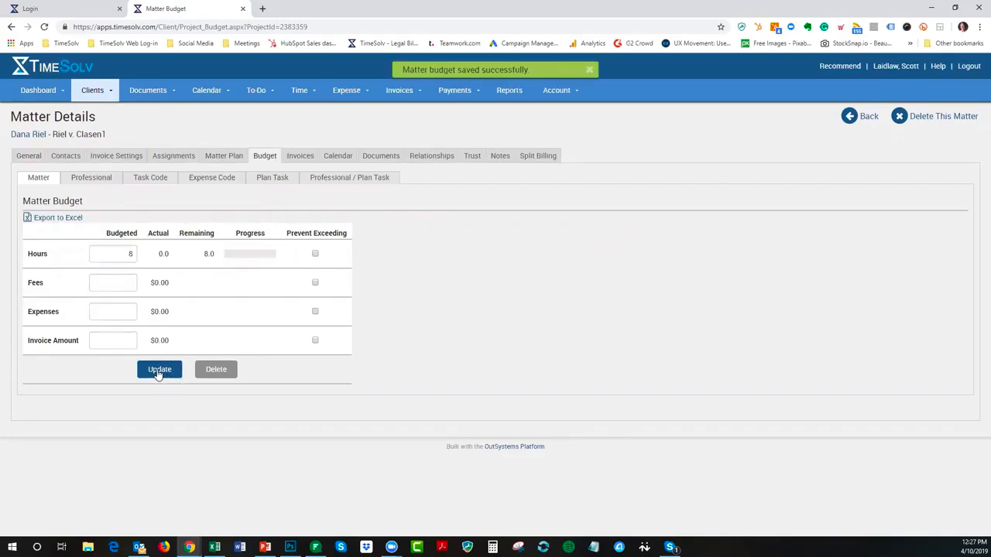
Record a 3-hour billable time entry for the same matter and open the matter's budget to check its progress
click(308, 111)
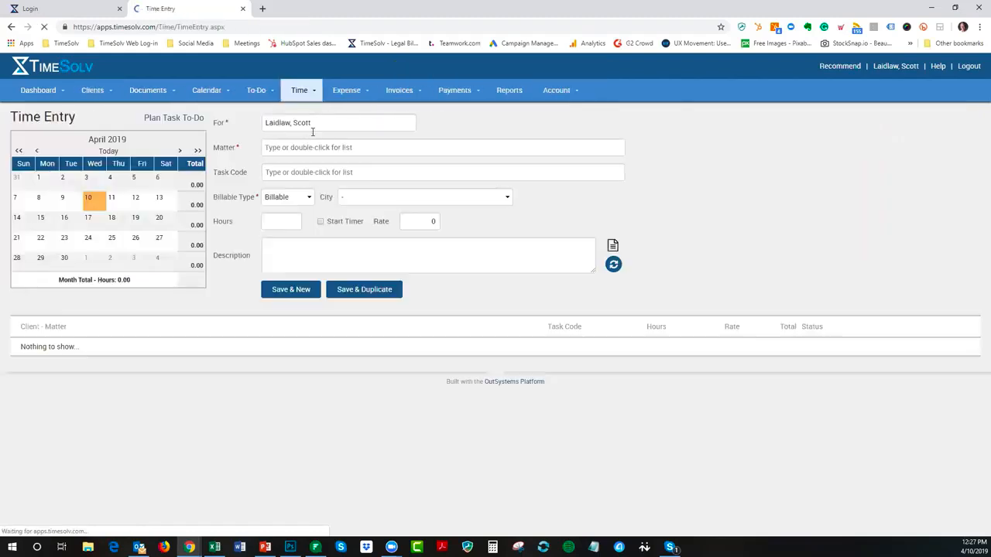
text(dana)
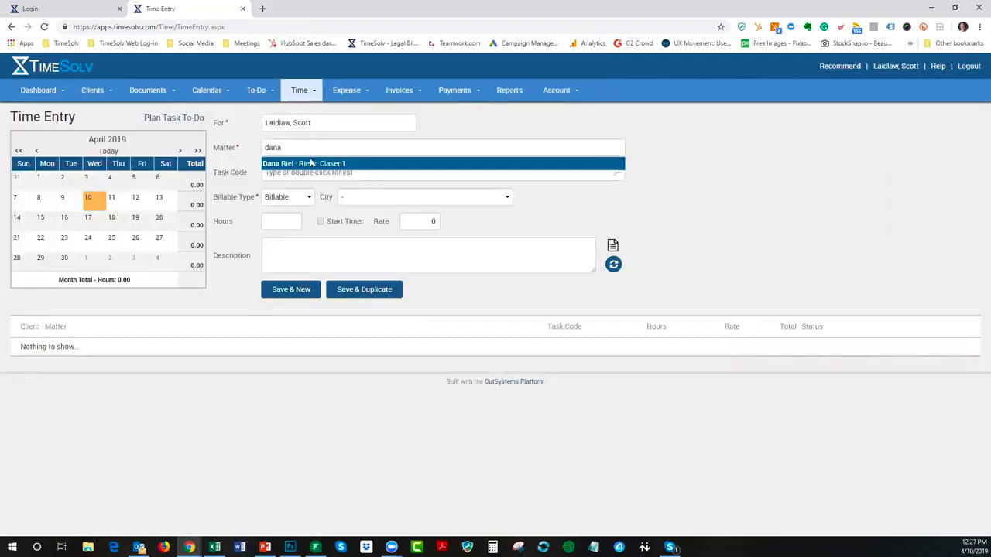
click(315, 164)
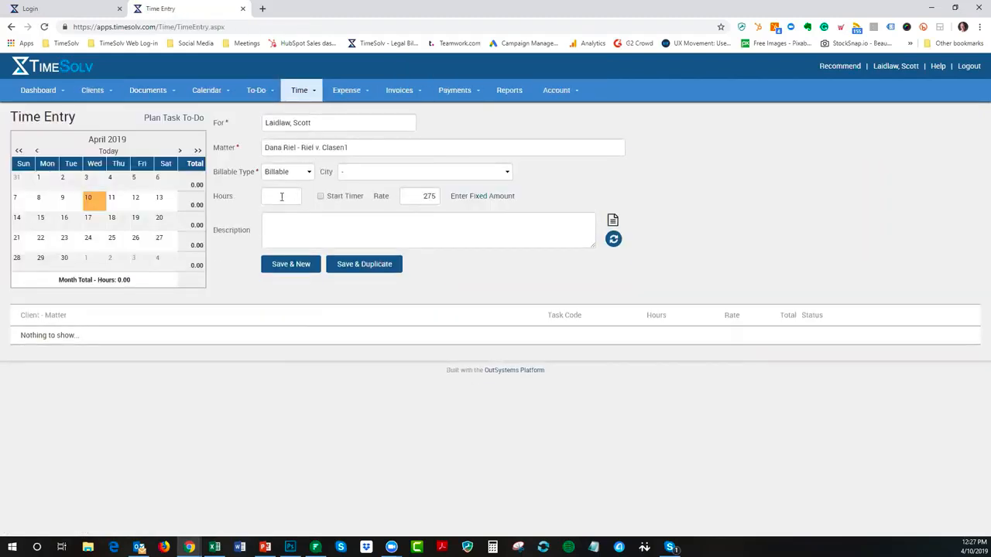
text(3)
click(301, 267)
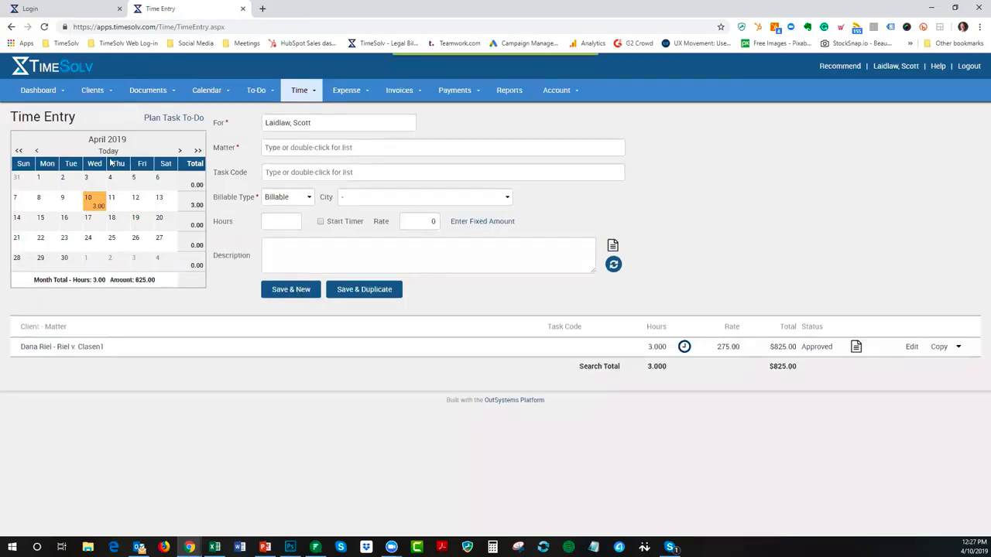
click(85, 349)
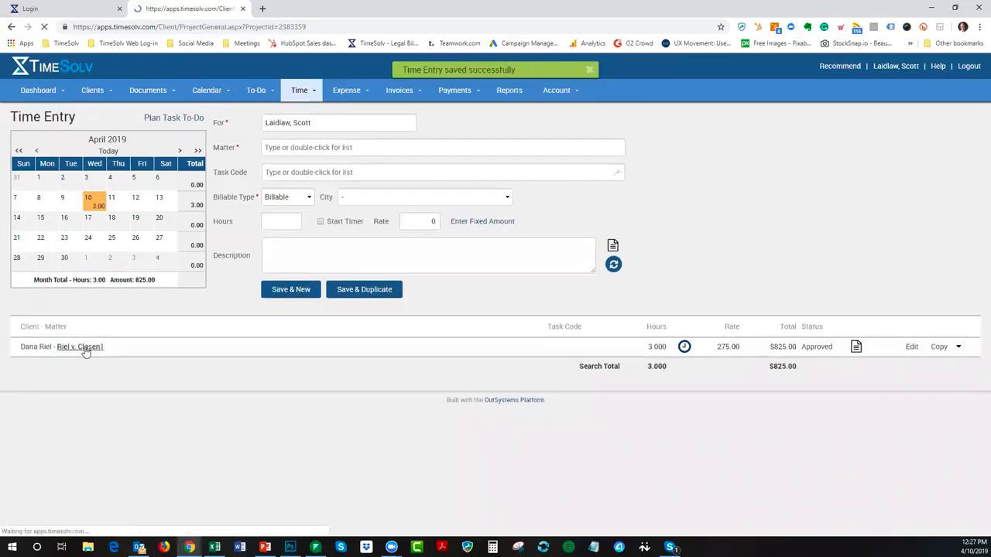
click(264, 159)
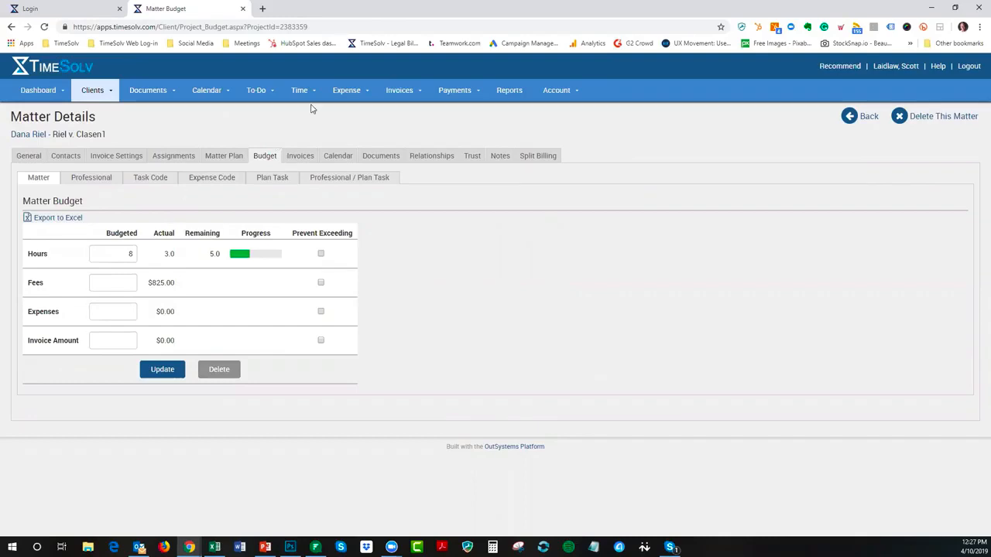
Record a 7-hour billable time entry for the same matter and dismiss the resulting message
mouse_move(307, 94)
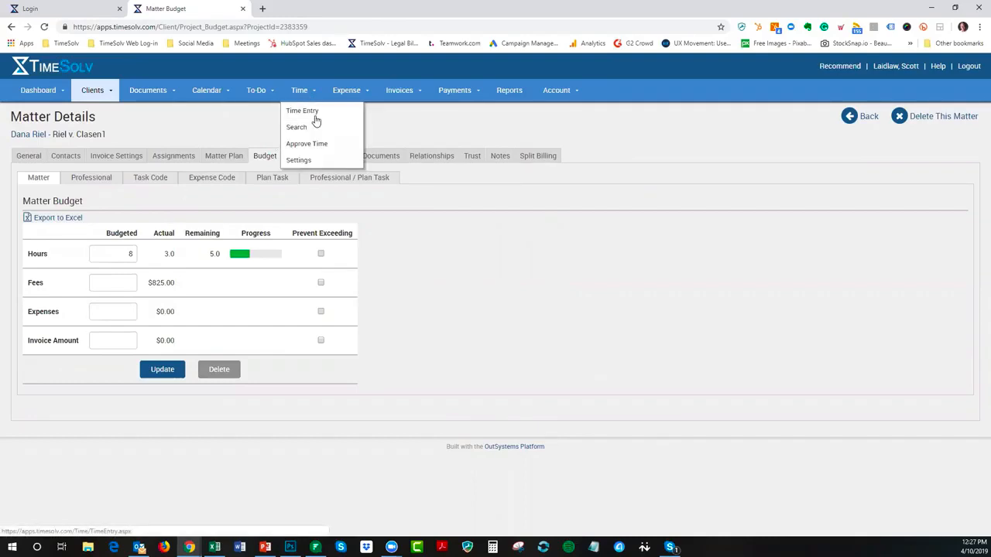
click(316, 121)
click(307, 146)
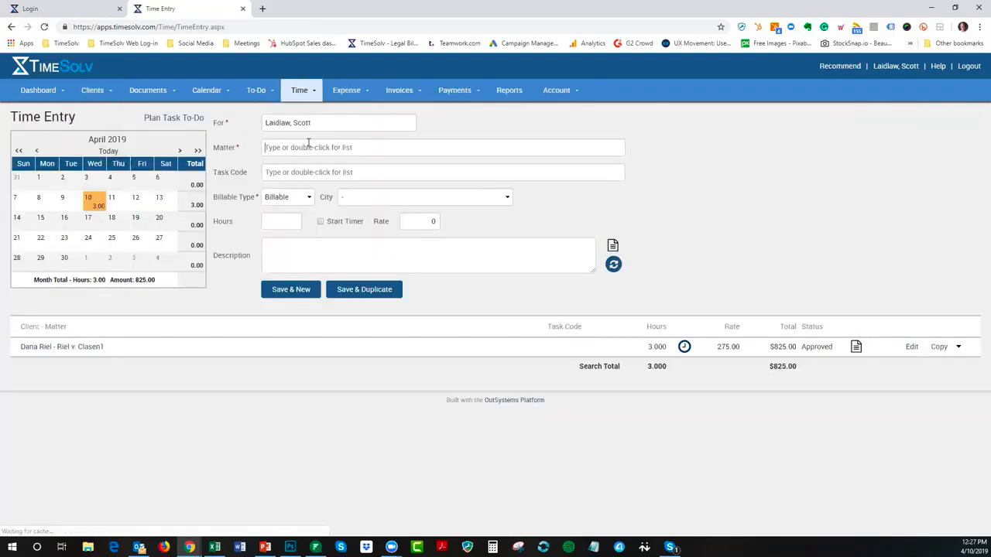
text(dnaa)
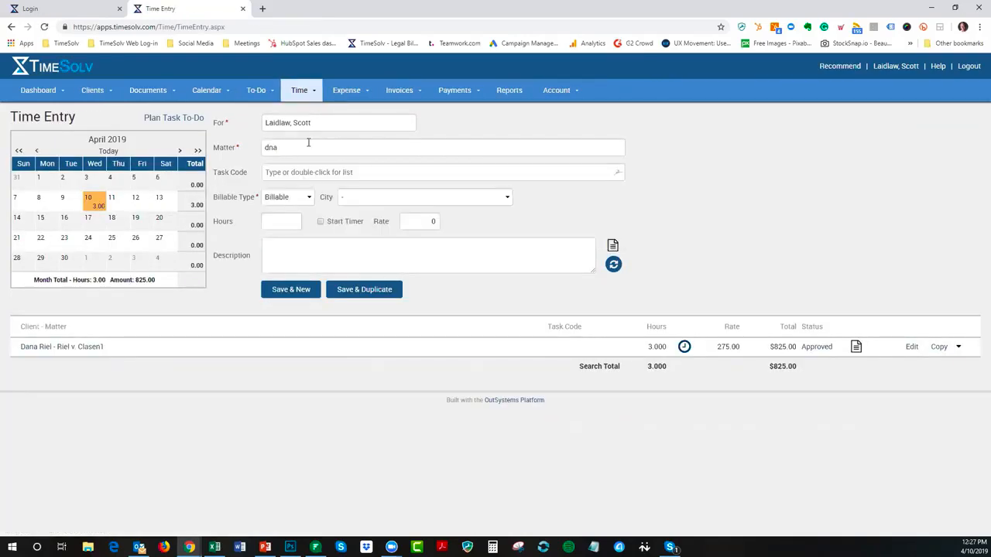
key(BackSpace)
text(ana)
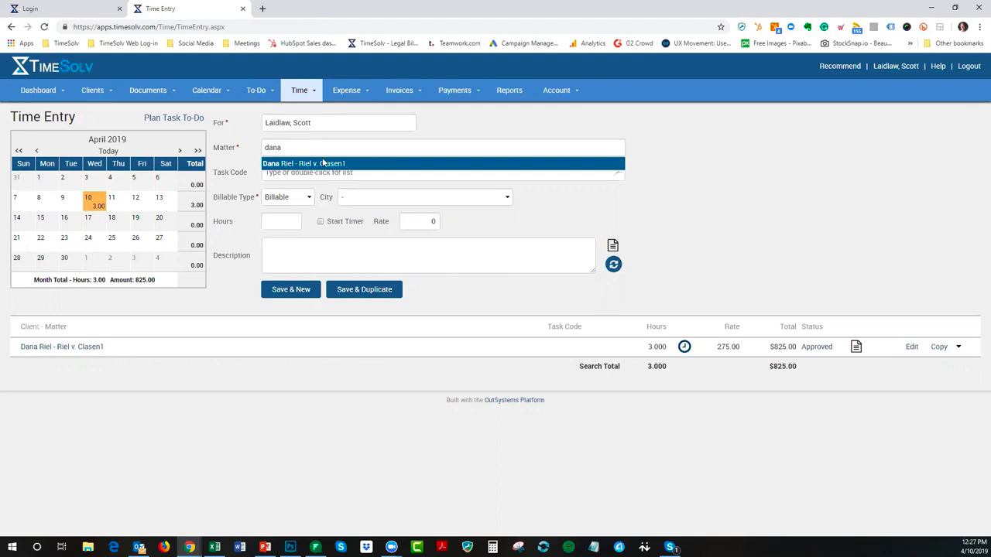
click(325, 164)
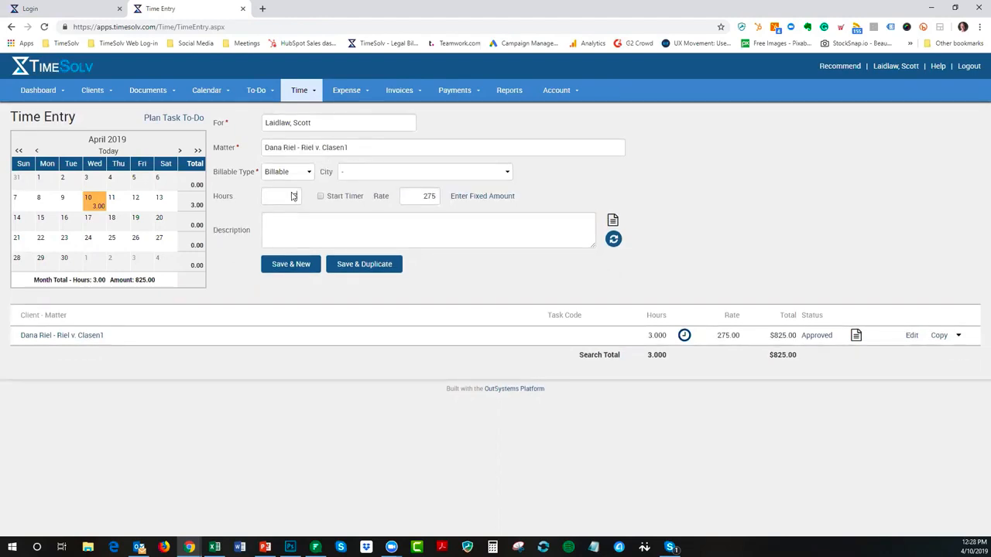
click(286, 264)
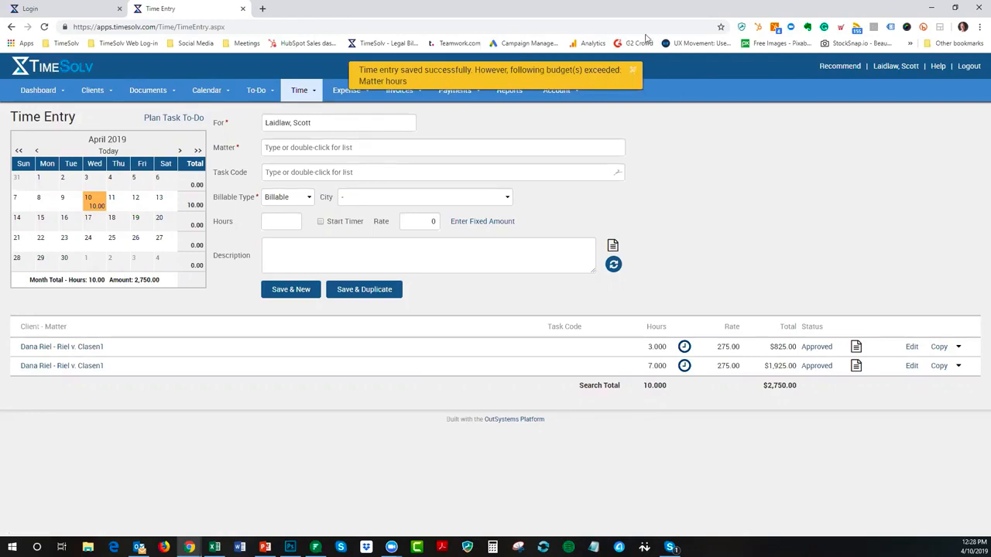
click(633, 69)
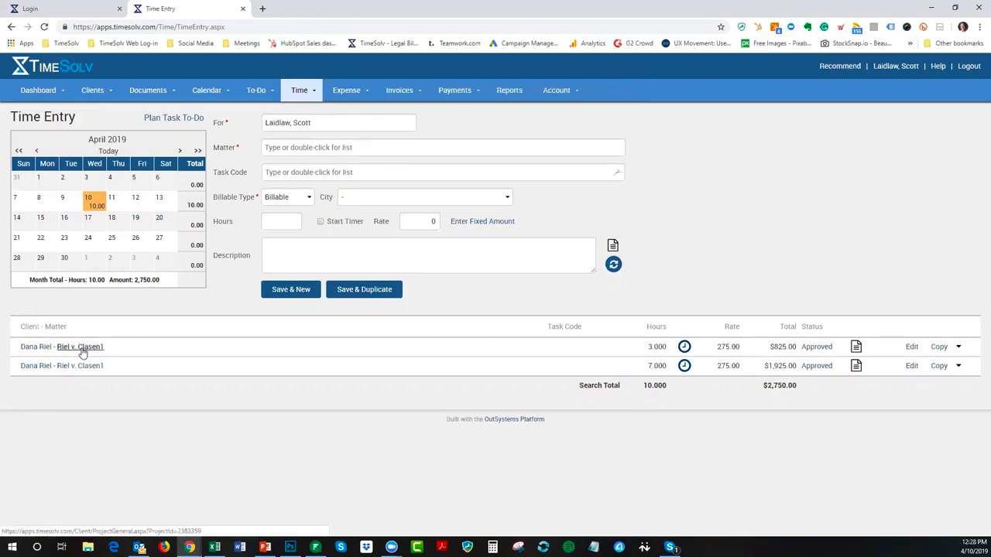
Review the matter's budget progress, its exceed-prevention options, the budget by professional and the professionals assigned to the matter
click(82, 349)
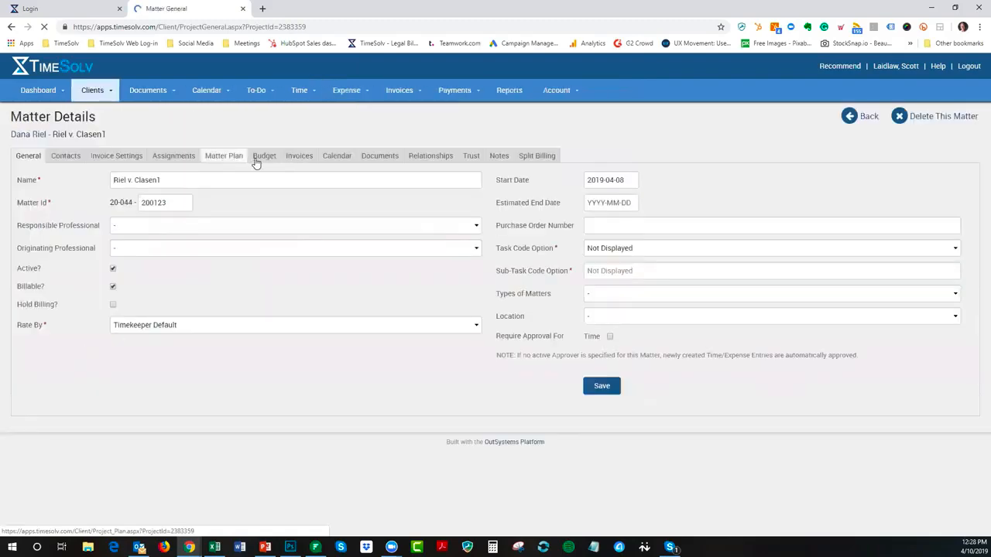
click(263, 159)
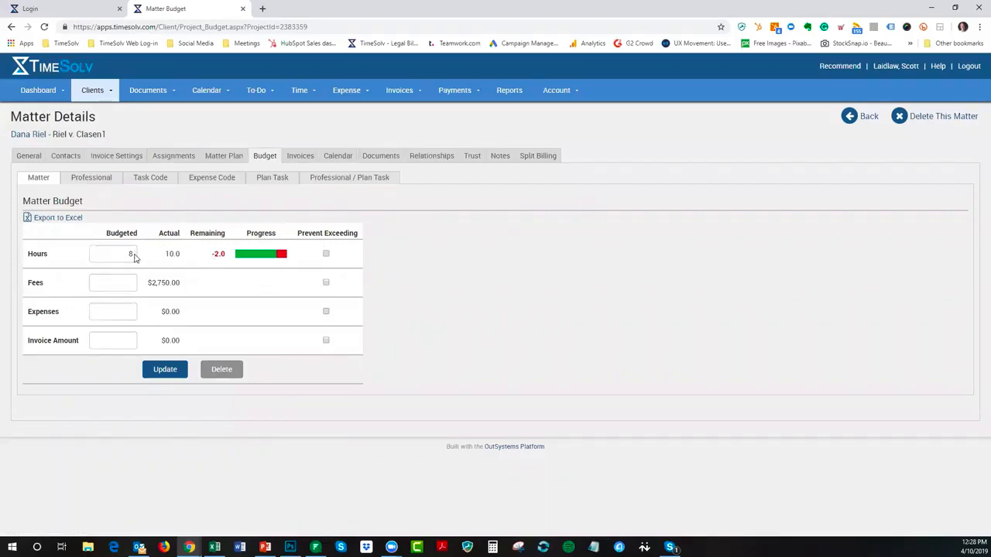
click(326, 255)
click(326, 341)
click(326, 340)
click(85, 179)
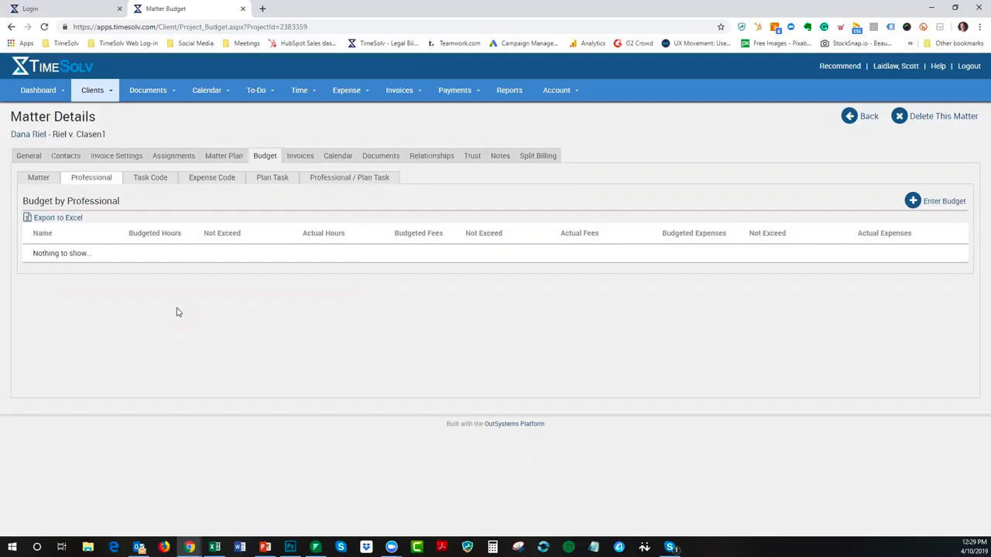
click(167, 162)
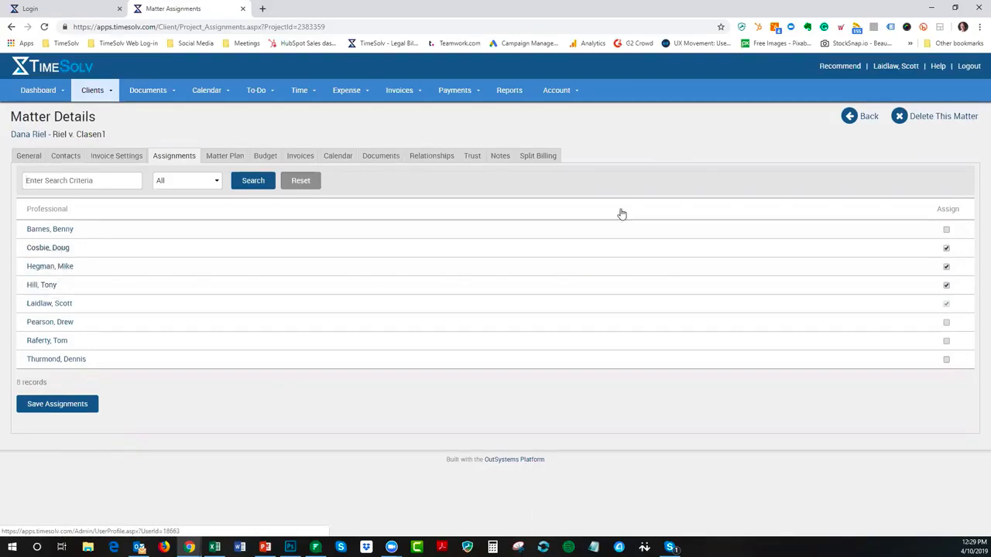
Set the matter's budgeted hours to 0 and update the matter budget
click(268, 158)
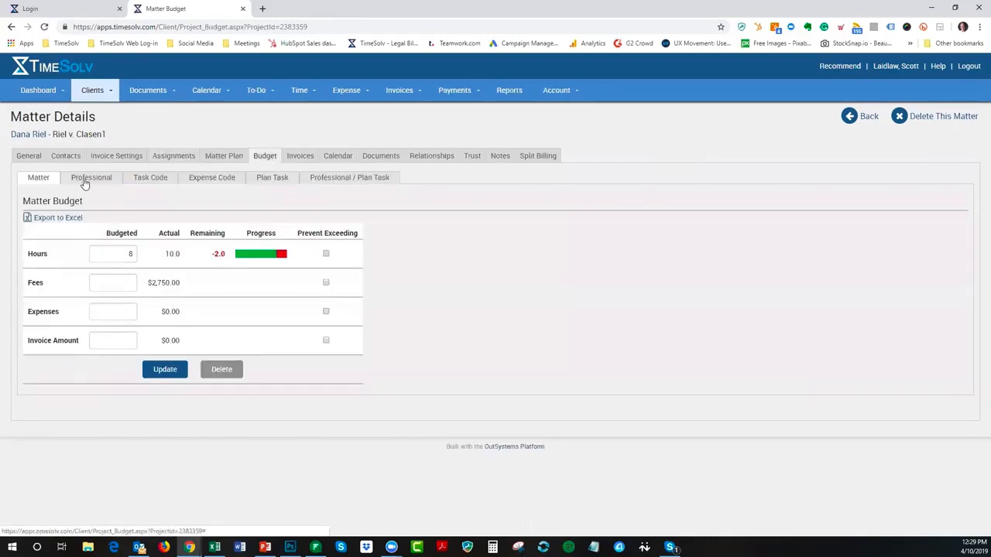
double_click(129, 255)
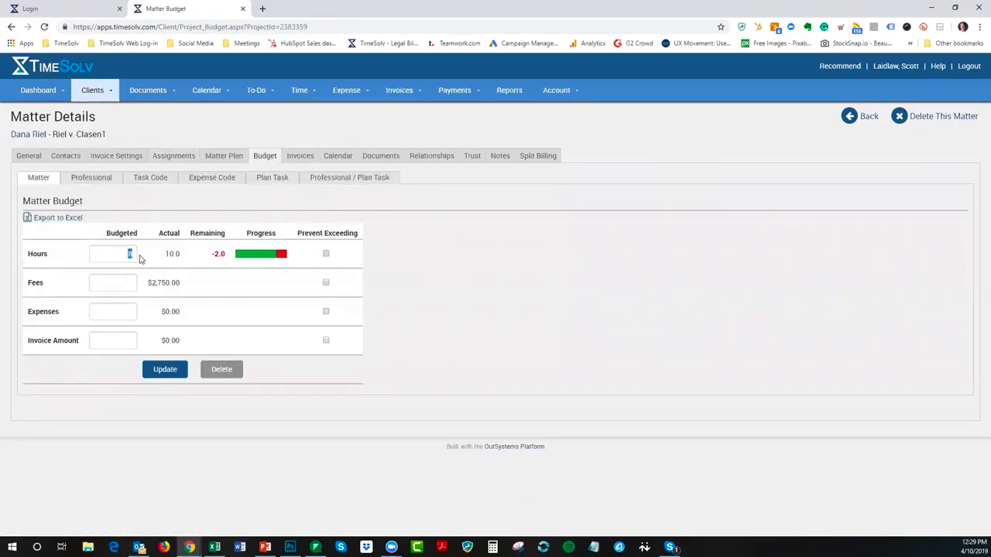
text(0)
click(162, 371)
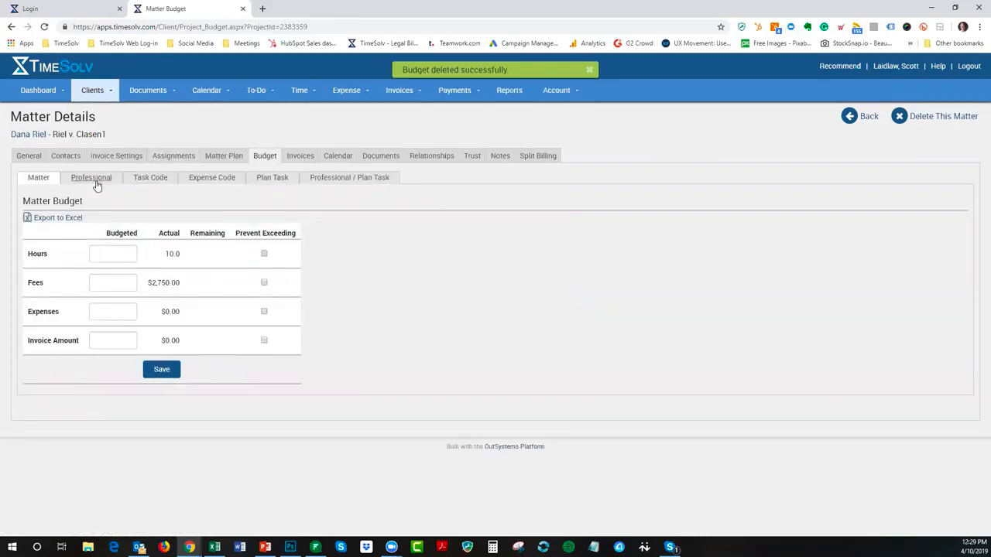
Add a budget by professional of 2 hours and 350 in fees for the second professional listed
click(97, 180)
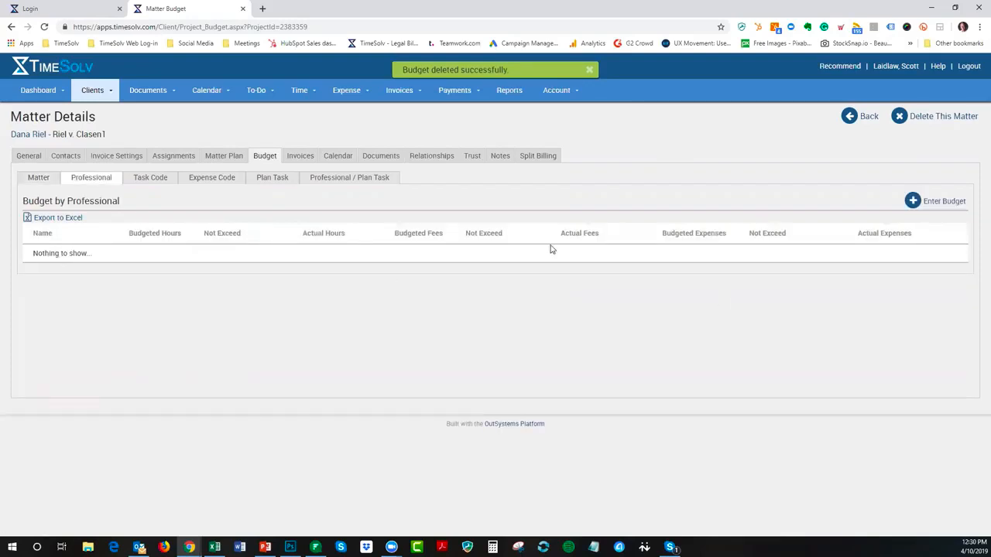
click(943, 200)
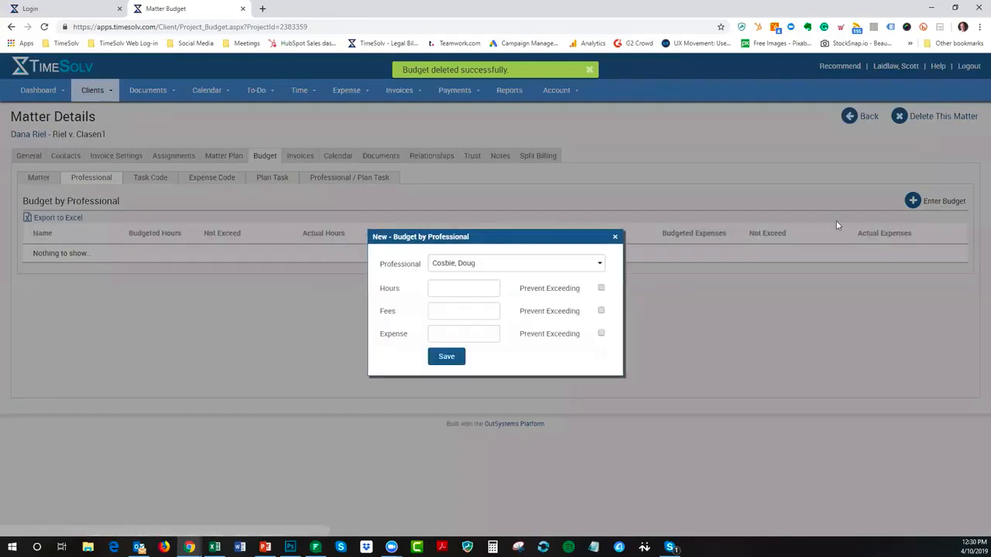
click(477, 270)
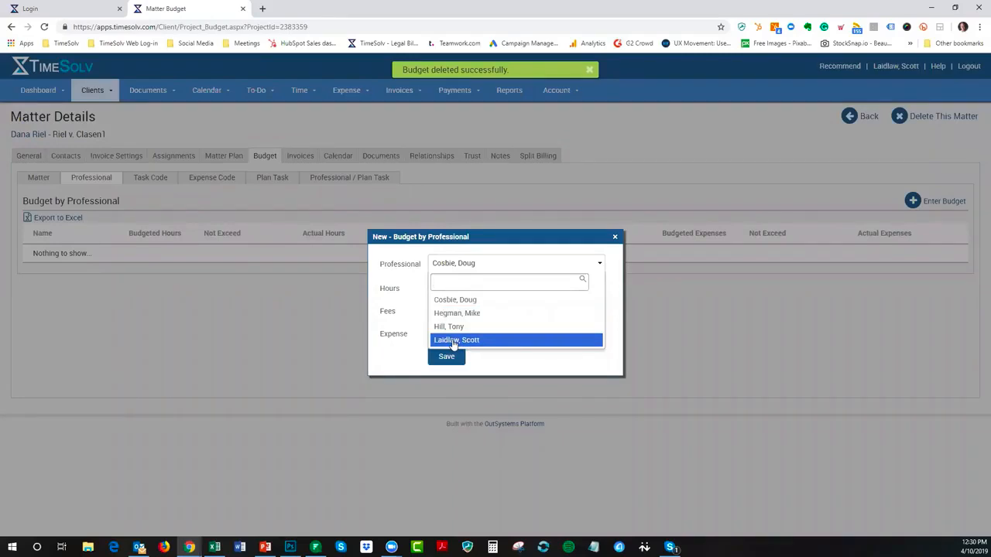
click(456, 313)
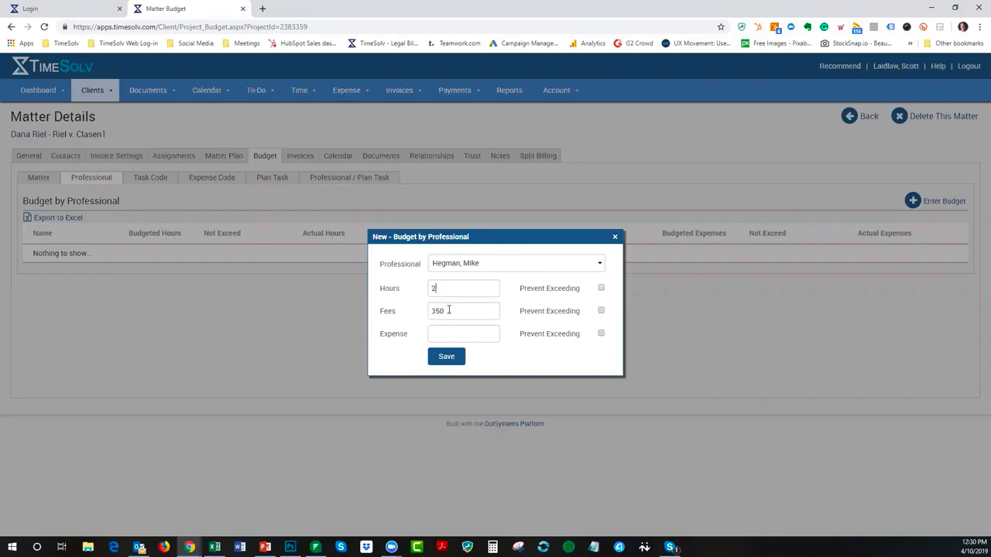
click(446, 357)
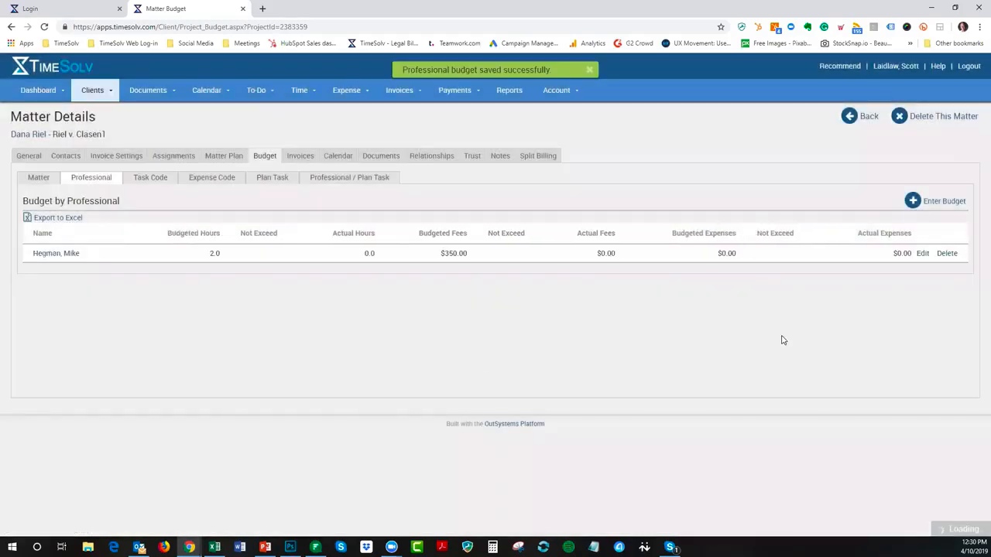
Add a budget by professional of 5 hours and 1000 in fees for the first professional listed
click(934, 203)
click(515, 267)
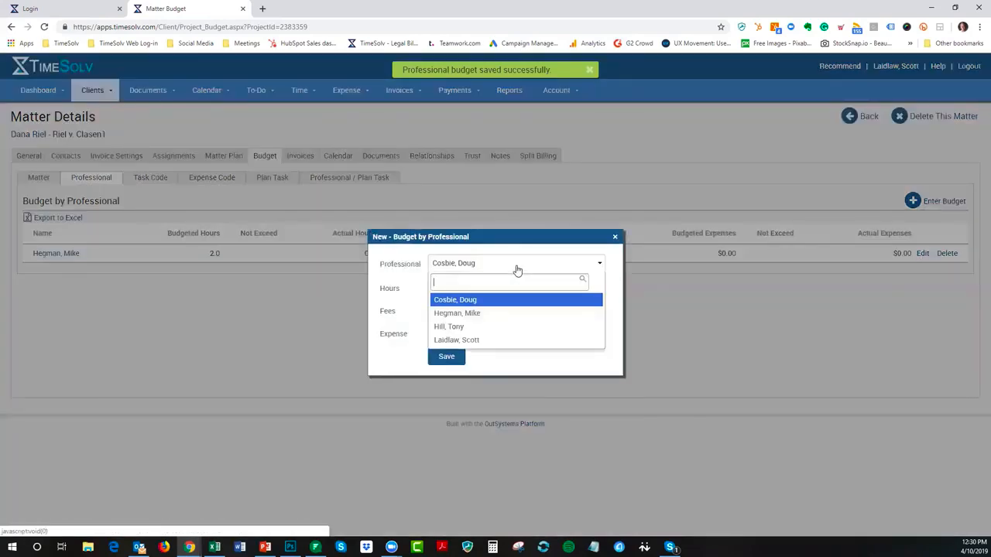
click(460, 304)
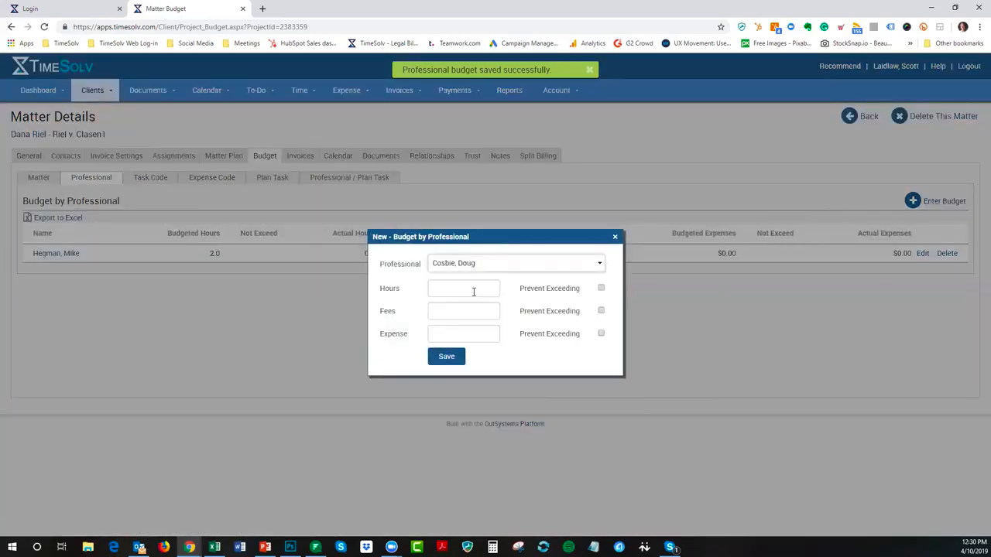
click(473, 291)
text(5)
key(Tab)
text(1000)
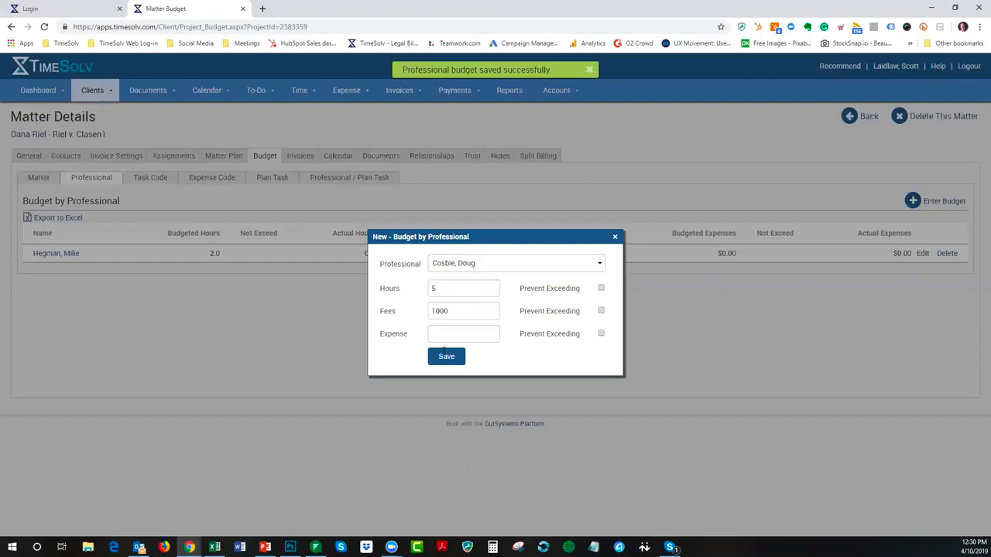
click(457, 360)
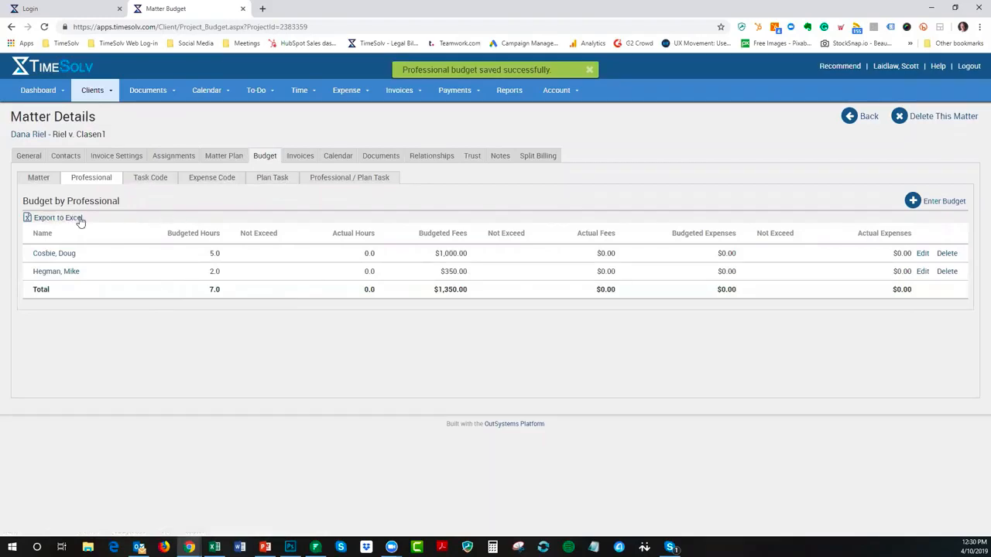
Delete both professionals' budgets from the matter's budget by professional
click(45, 220)
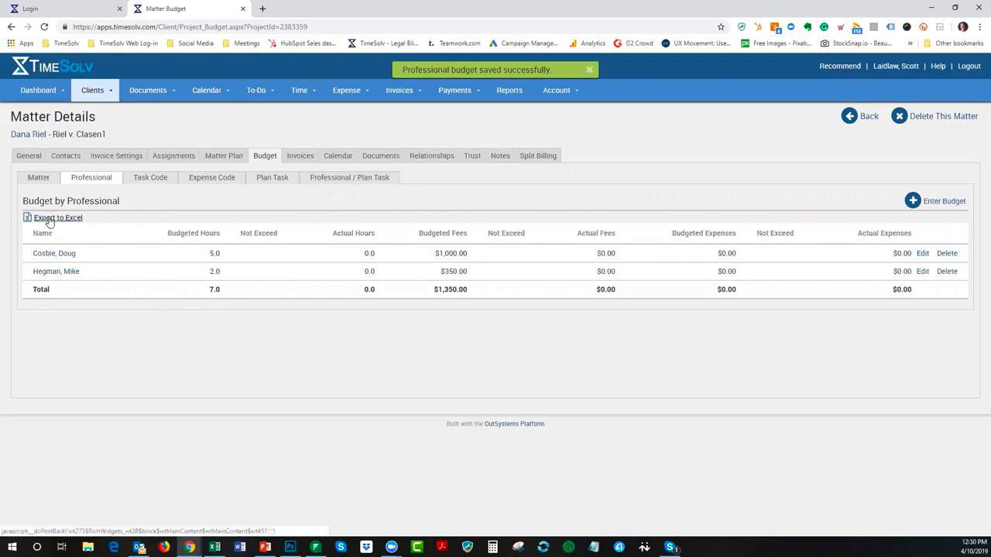
click(947, 254)
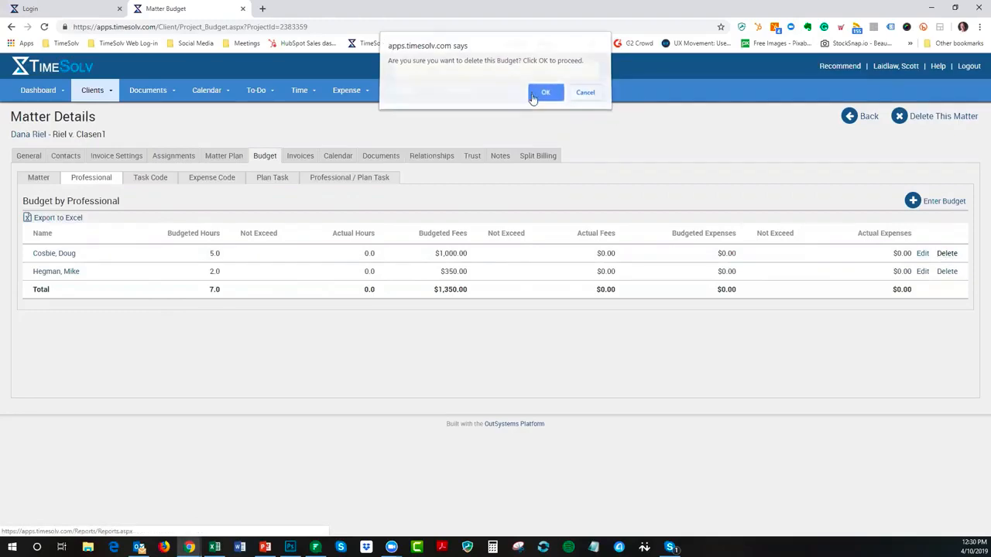
click(545, 93)
click(947, 254)
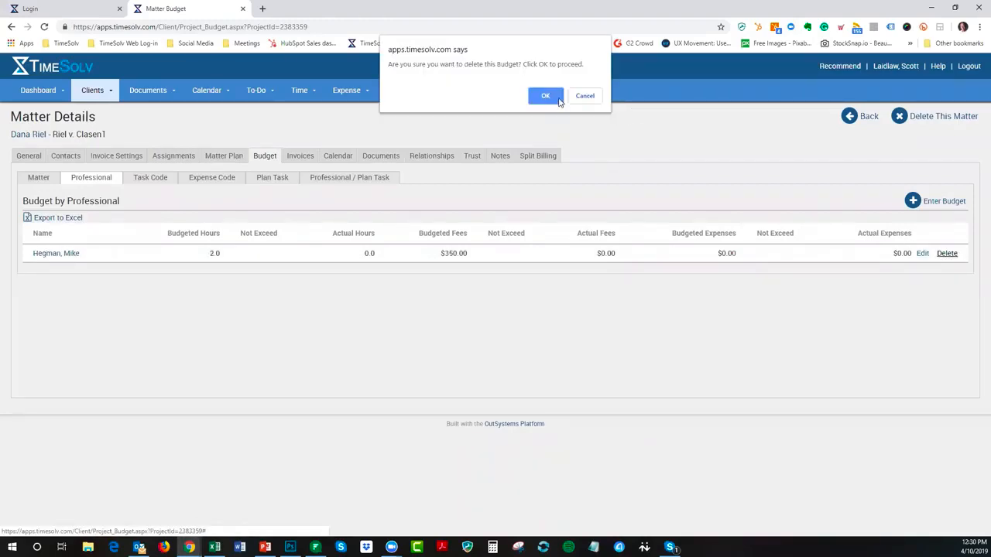
click(551, 96)
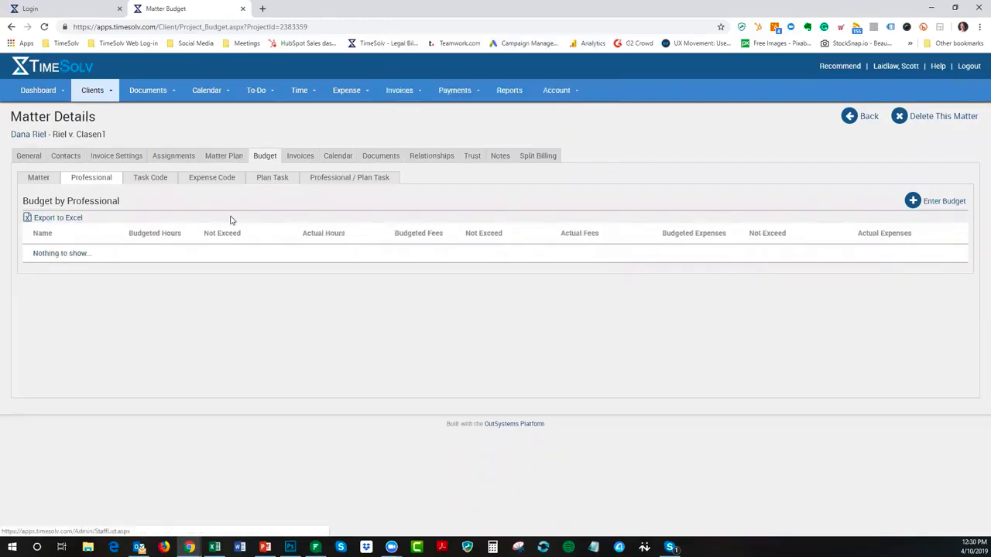
Examine the task codes available for a new budget by task code and close the entry without saving
click(148, 179)
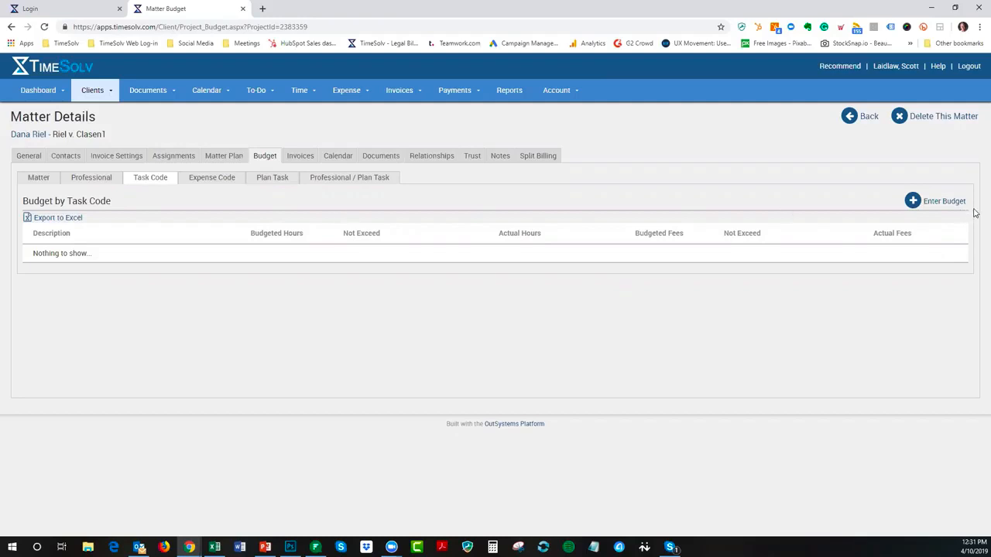
click(949, 202)
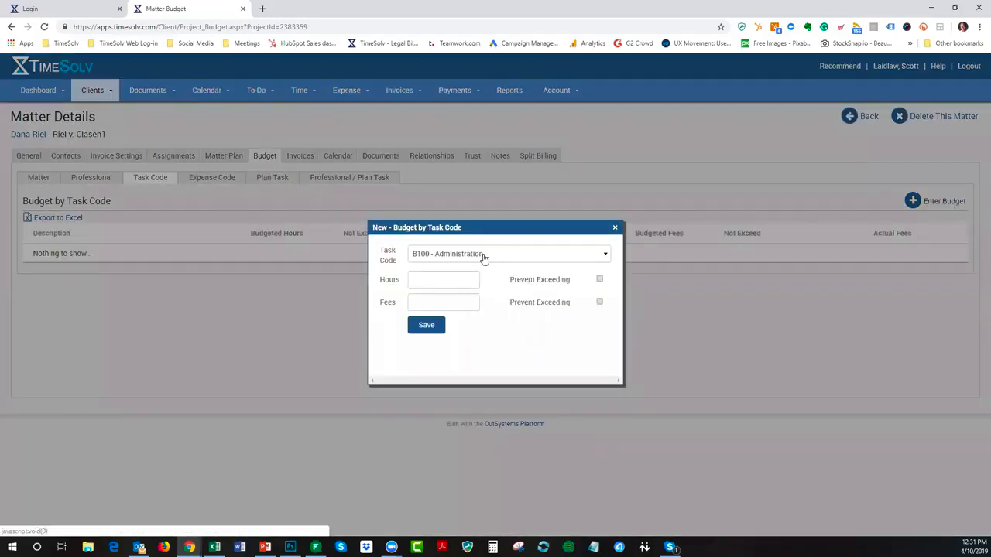
click(484, 258)
scroll(485, 325, down, 6)
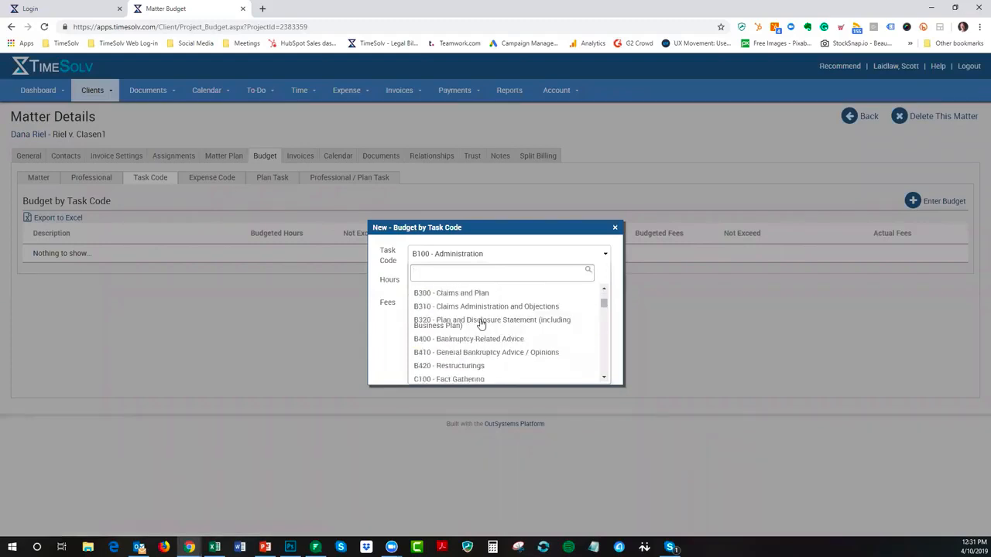
scroll(480, 324, down, 10)
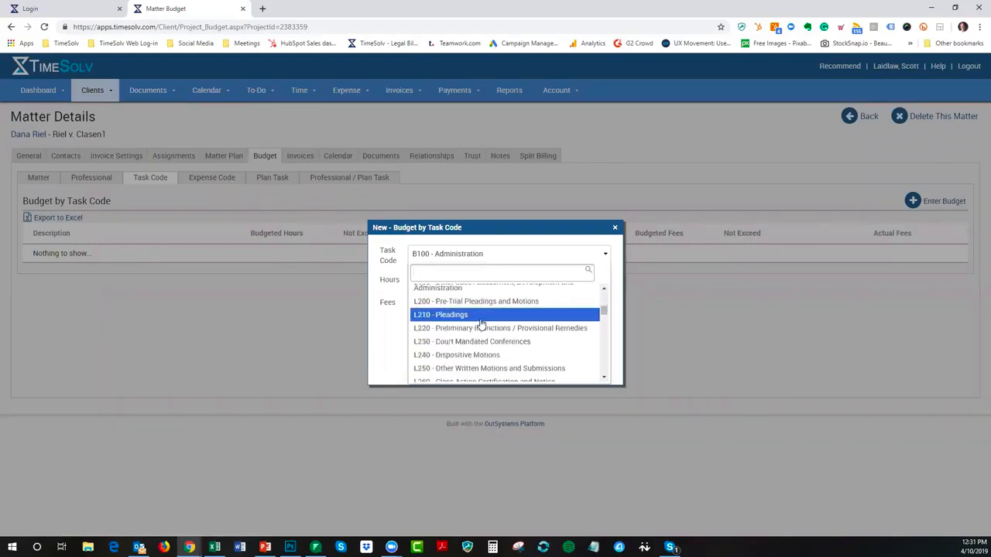
scroll(481, 325, down, 4)
scroll(481, 325, down, 15)
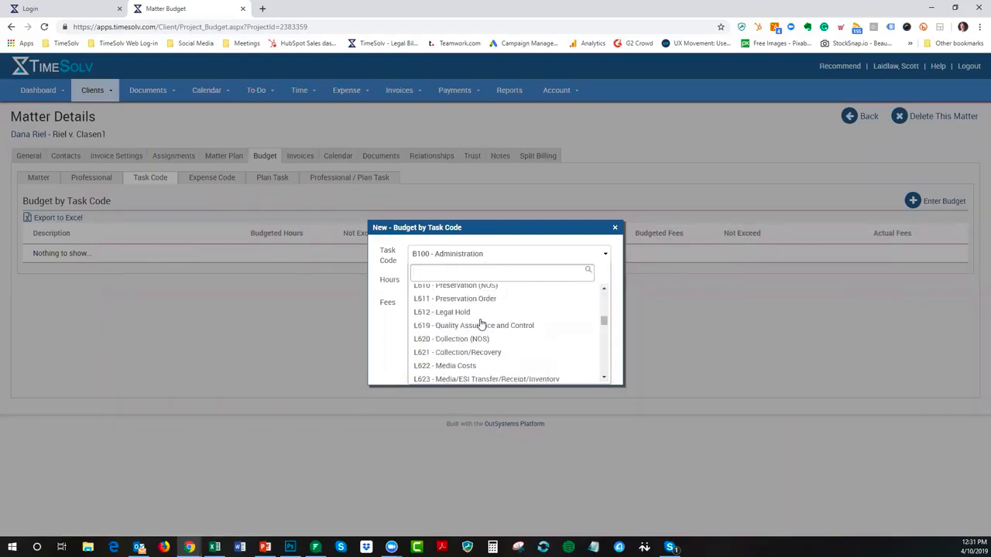
scroll(480, 325, down, 10)
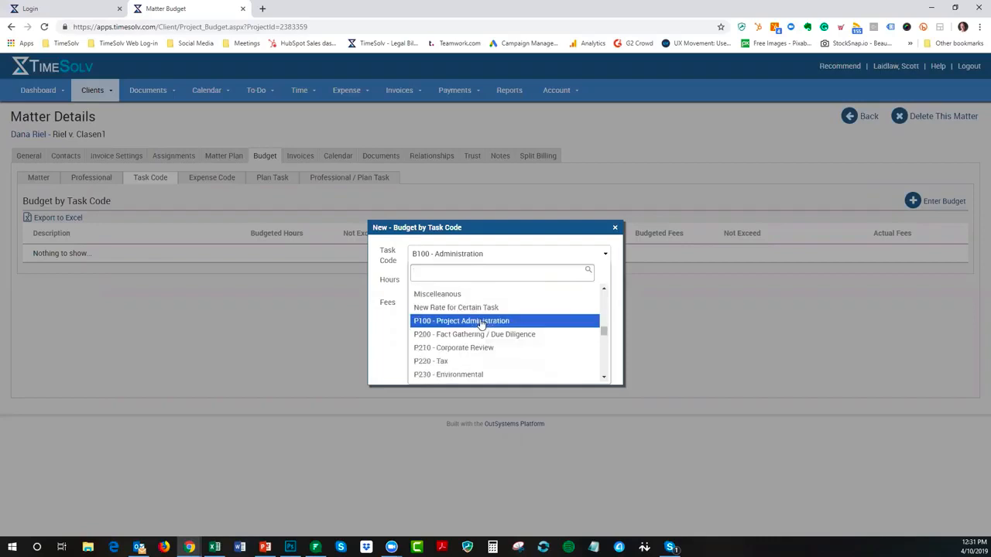
scroll(480, 323, up, 3)
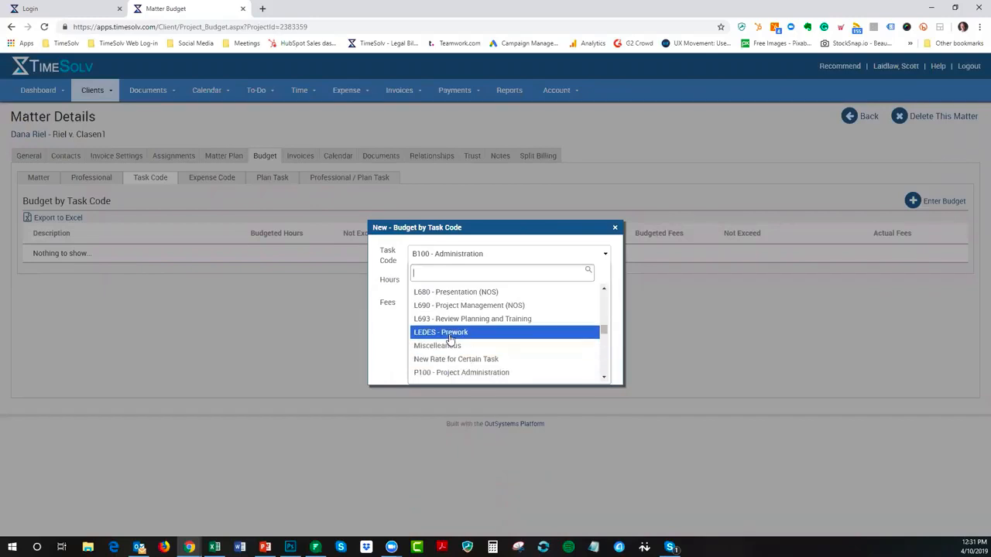
click(569, 236)
click(581, 256)
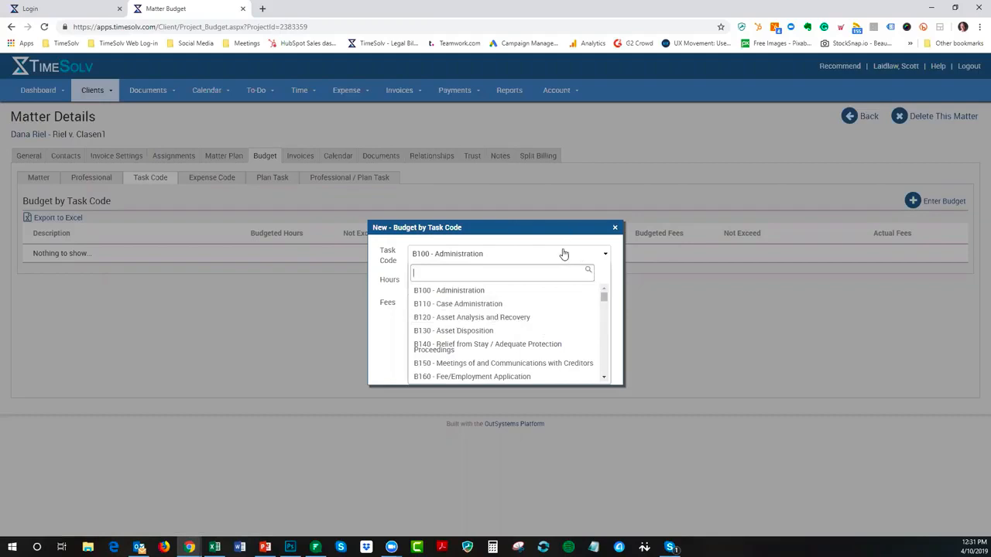
click(480, 293)
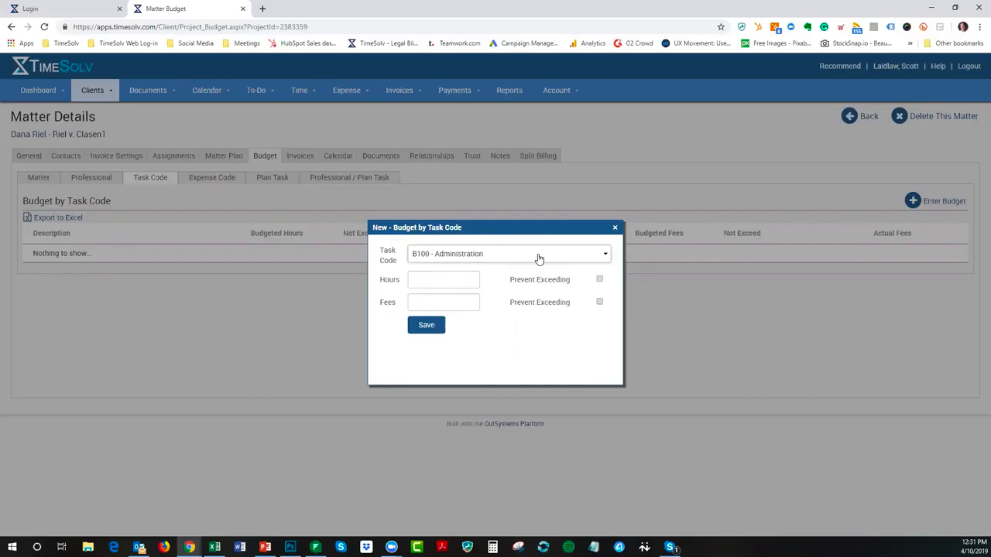
click(614, 228)
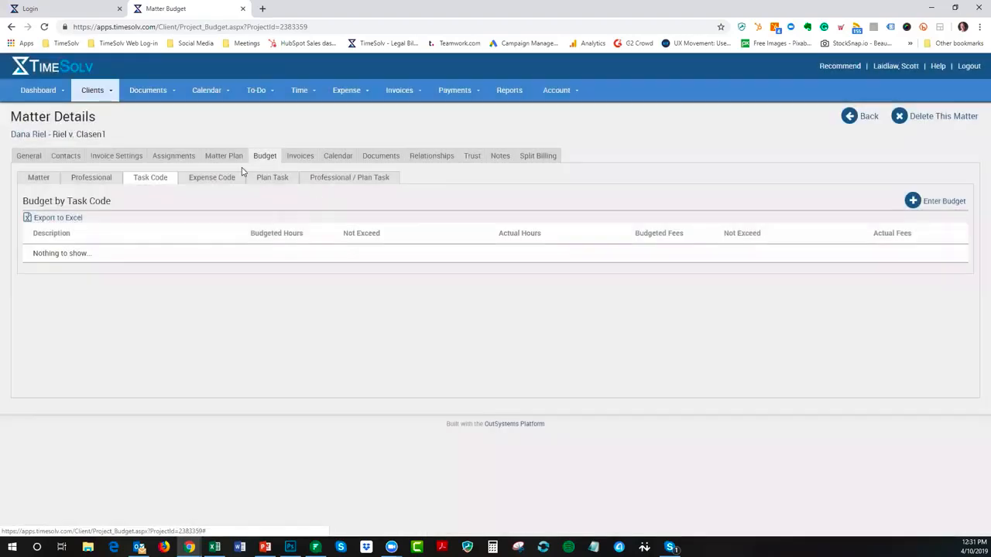
Examine the expense codes available for a new budget by expense code and close the entry without saving
click(206, 181)
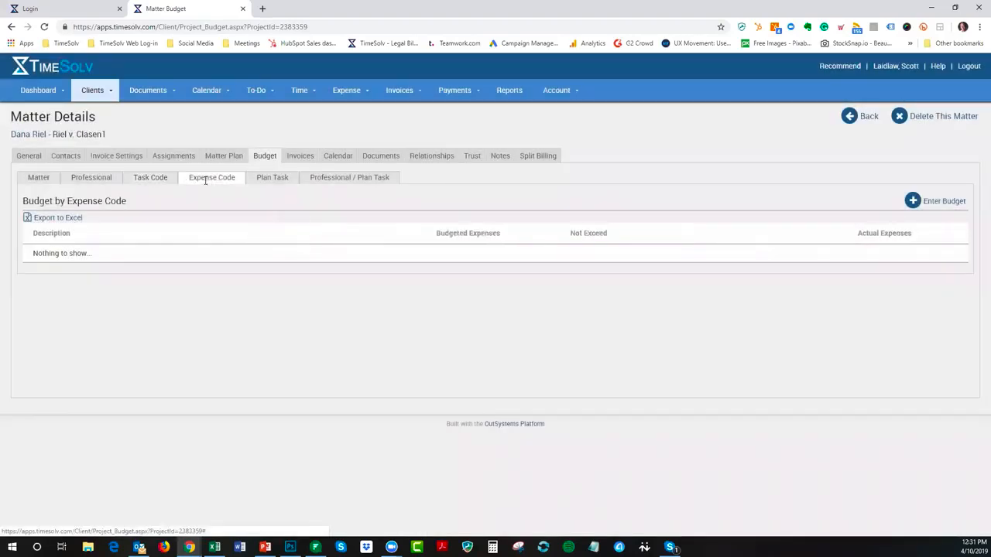
click(935, 202)
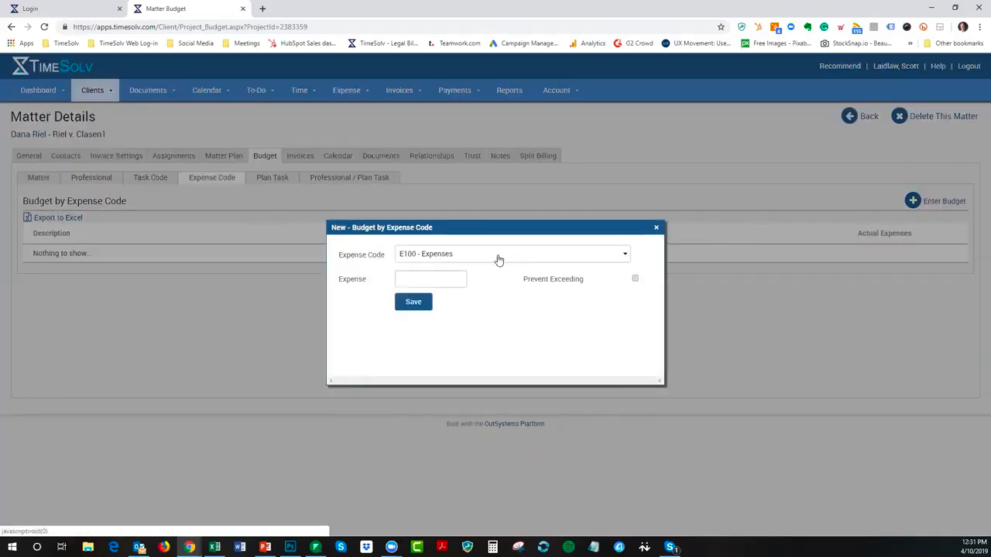
click(498, 256)
scroll(504, 322, down, 3)
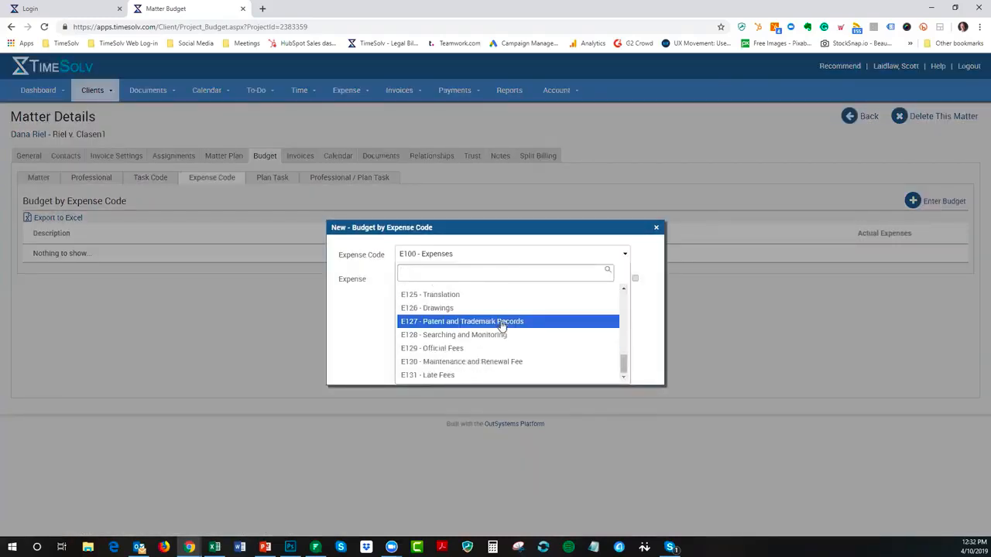
scroll(542, 288, down, 2)
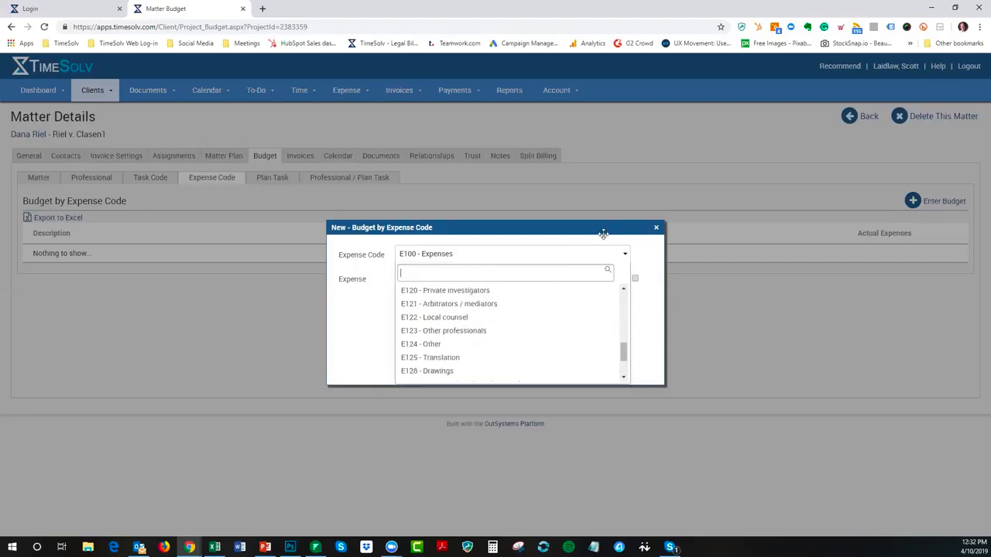
click(652, 258)
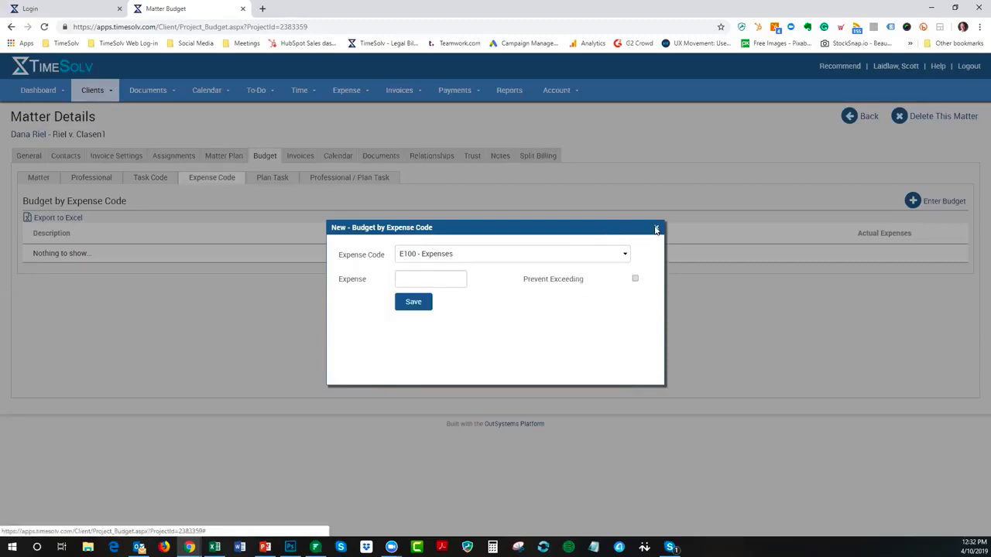
click(656, 229)
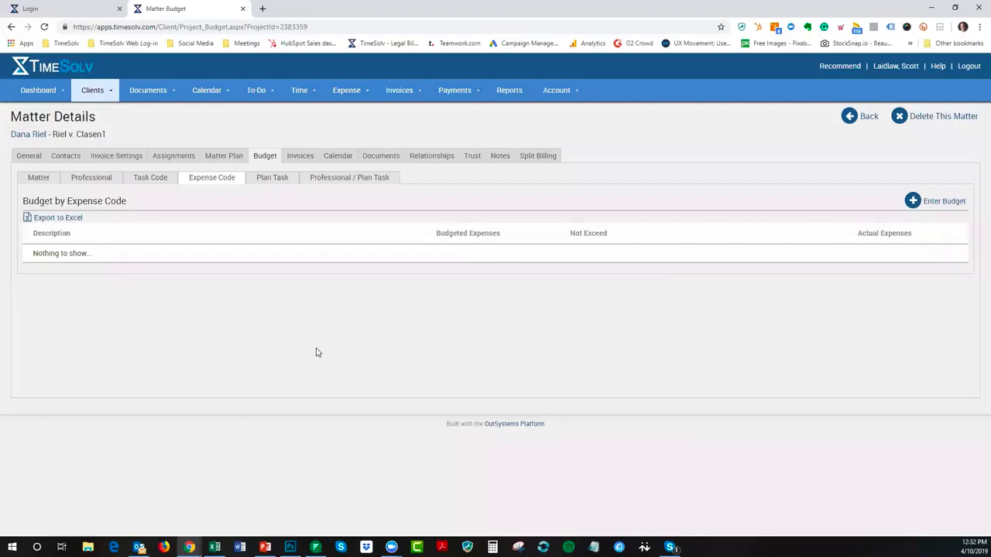
Check the budget by plan task and create a plan task named Task One in the matter plan
click(281, 183)
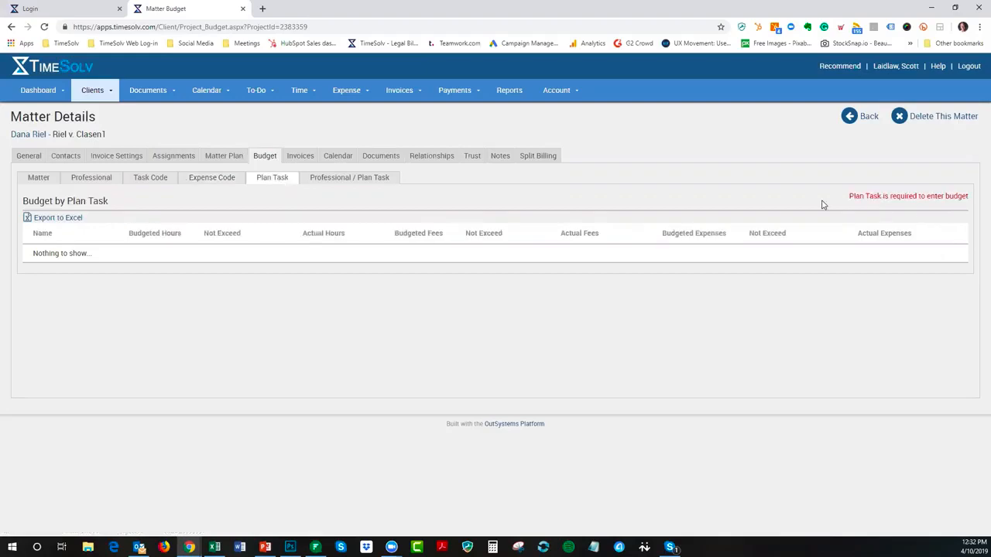
click(225, 158)
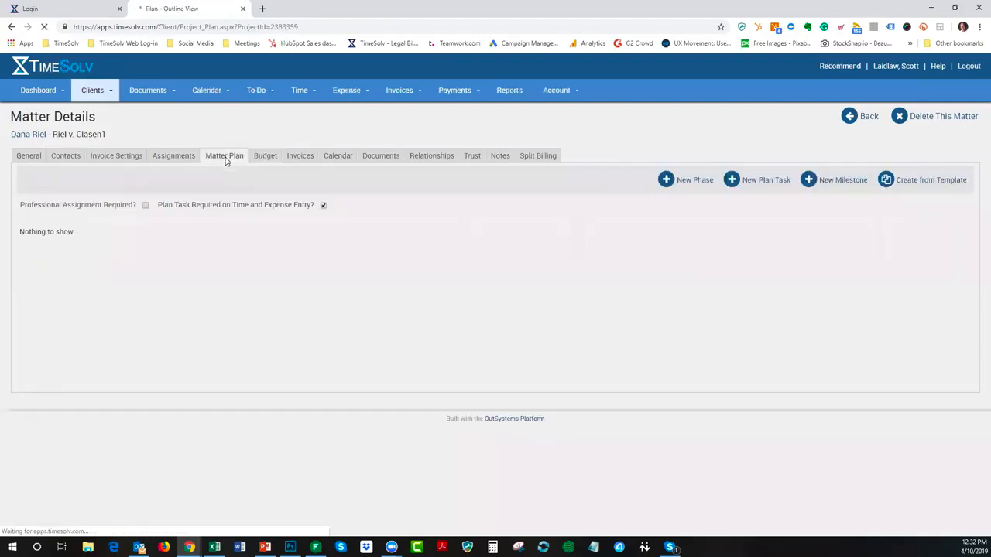
click(771, 184)
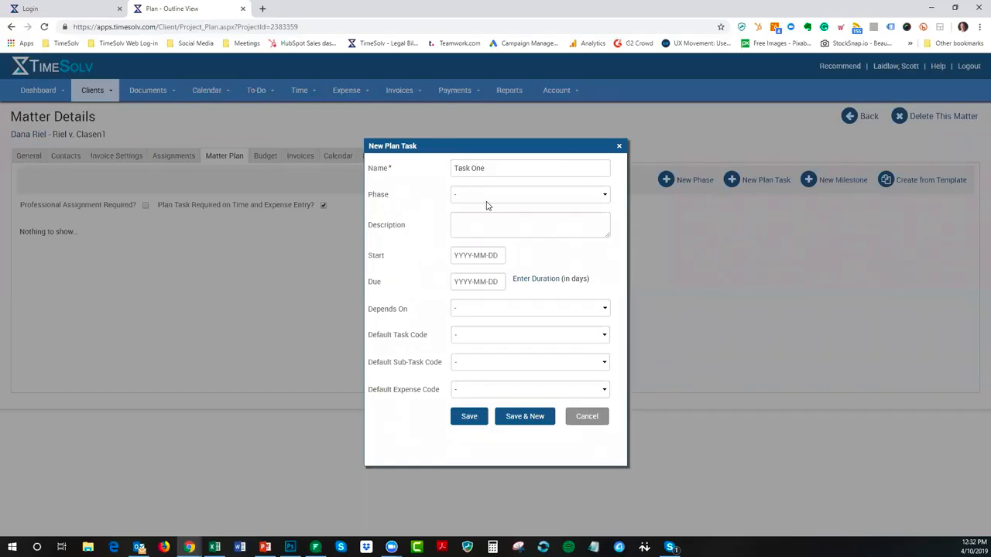
click(486, 203)
click(486, 202)
click(494, 338)
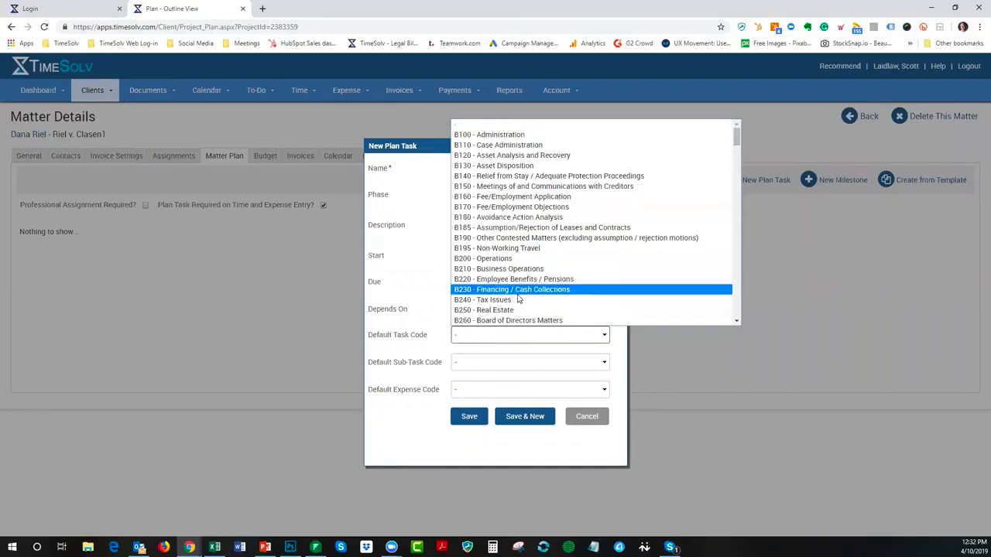
click(431, 145)
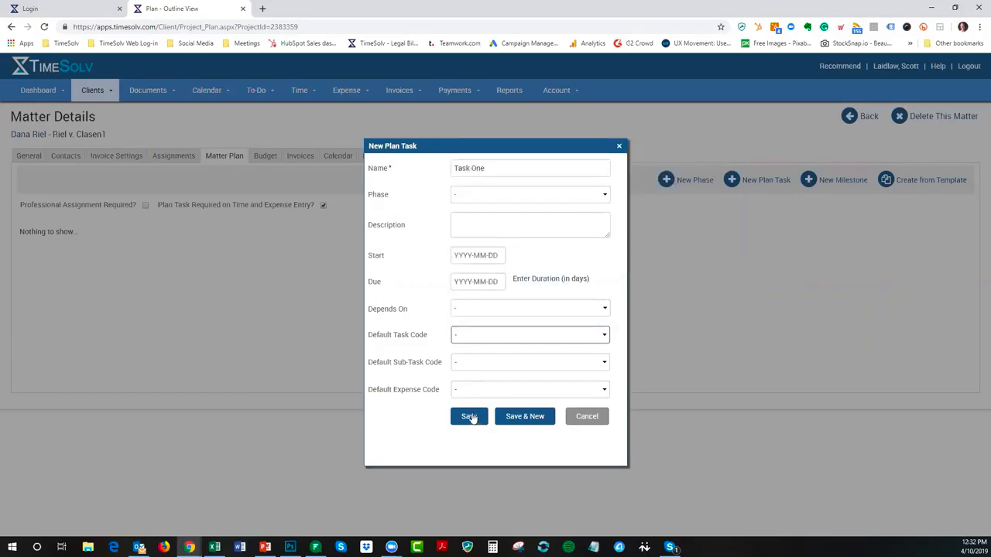
click(471, 418)
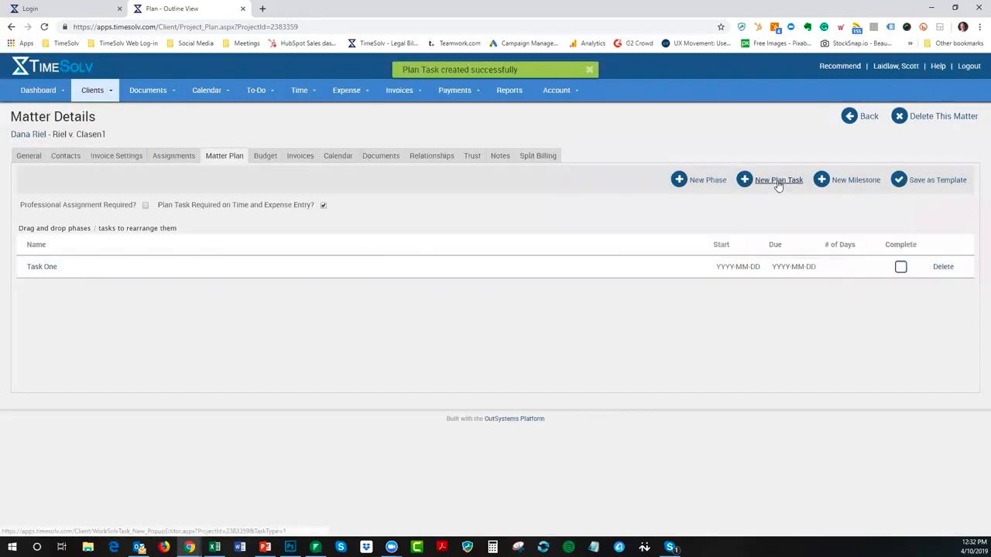
Create a second plan task named Task Two in the matter plan
click(774, 180)
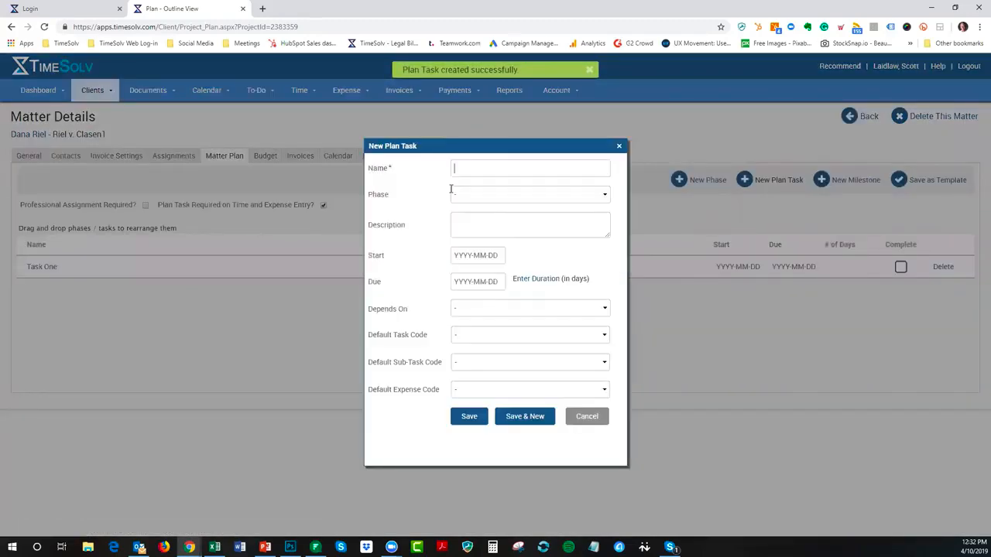
text(Task Two)
click(481, 418)
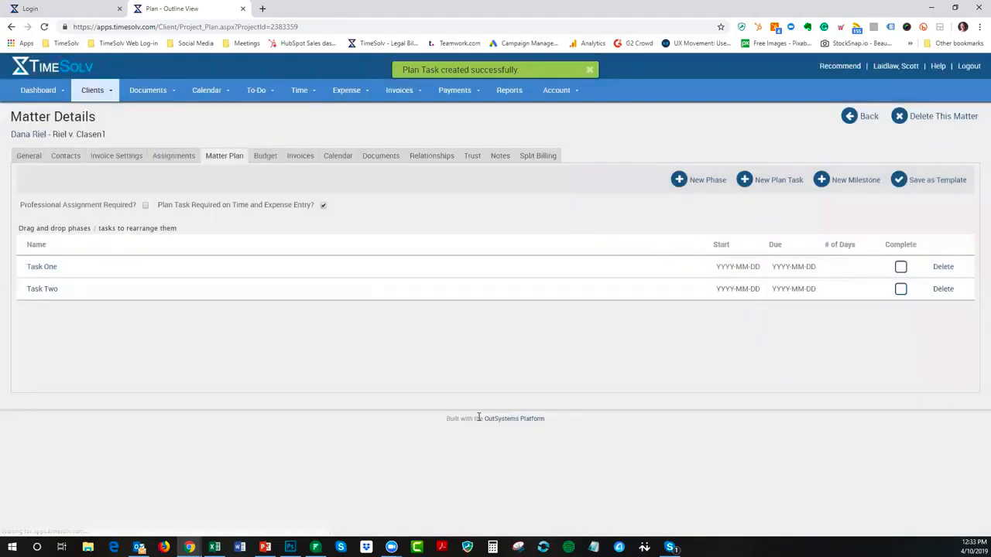
Examine the plan tasks available for a new budget by plan task and close the entry without saving
click(261, 158)
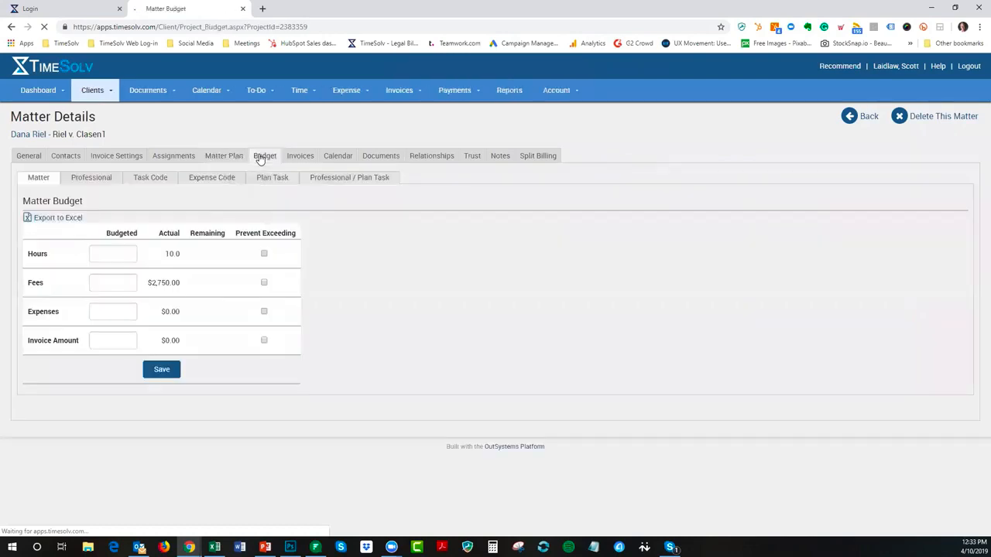
click(267, 178)
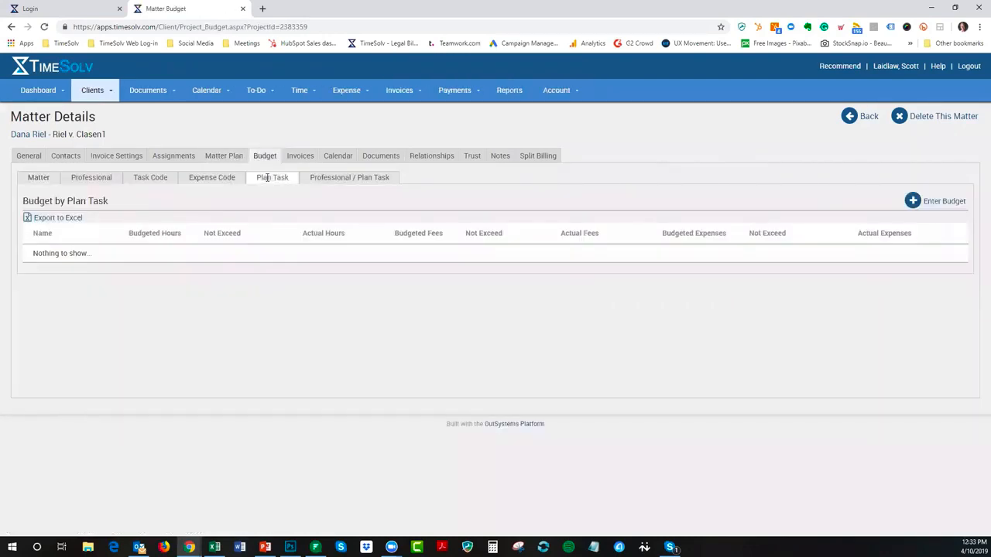
click(943, 203)
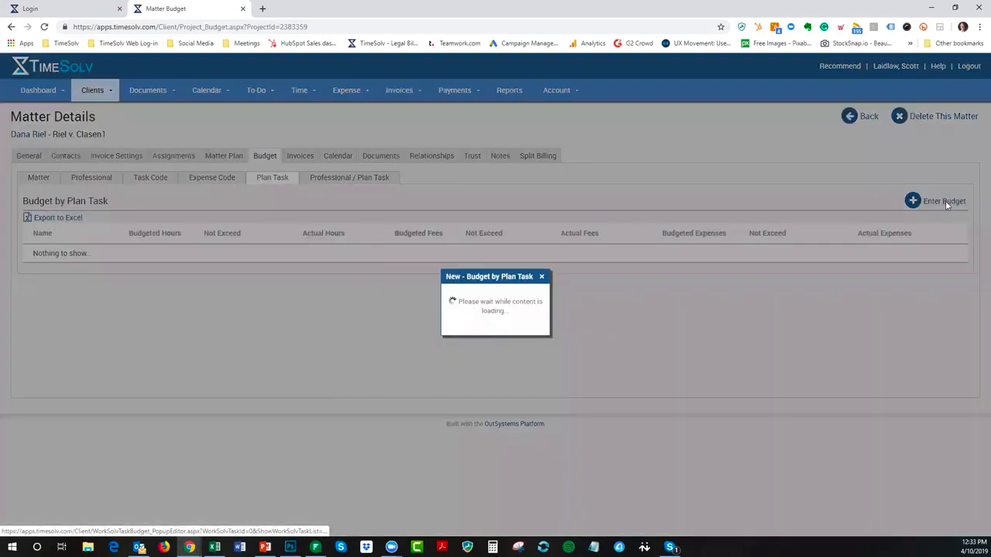
click(488, 266)
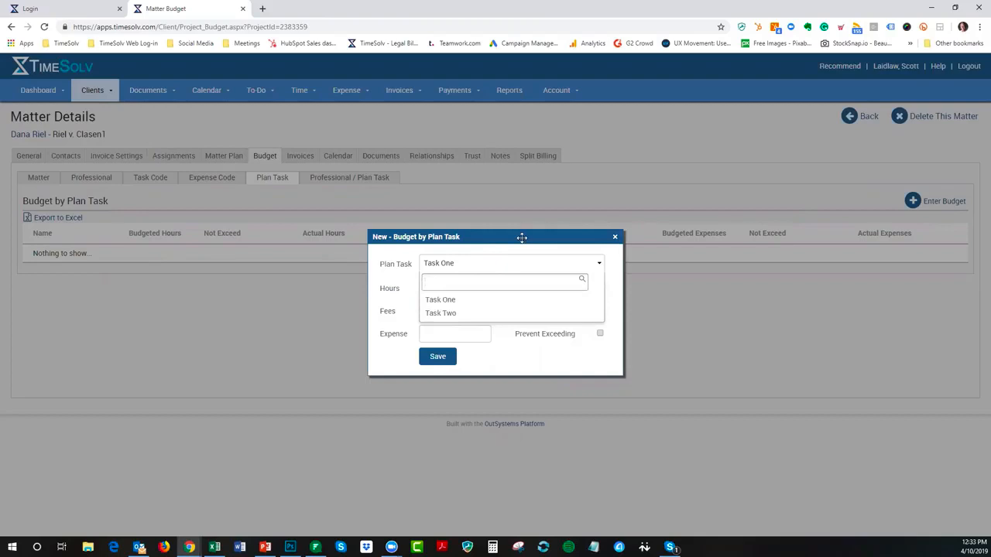
click(522, 372)
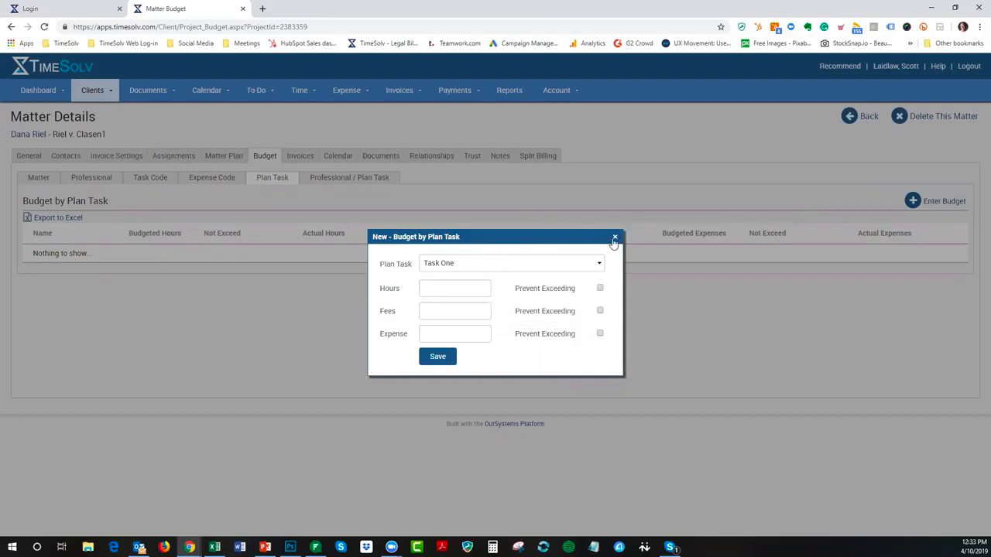
click(614, 240)
Reload the matter's budget page and reopen the same matter's plan from the Clients & Matters list
click(232, 163)
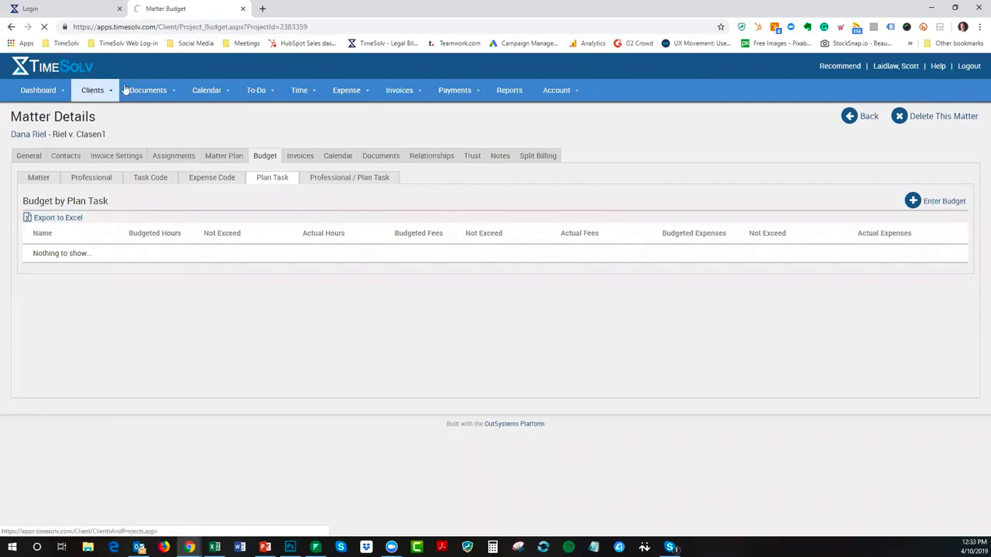
click(44, 27)
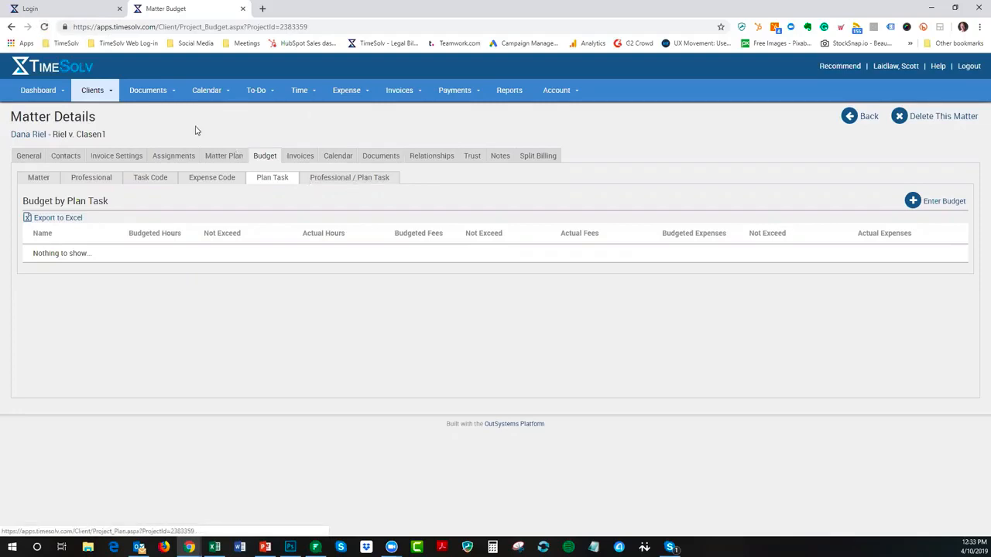
click(232, 160)
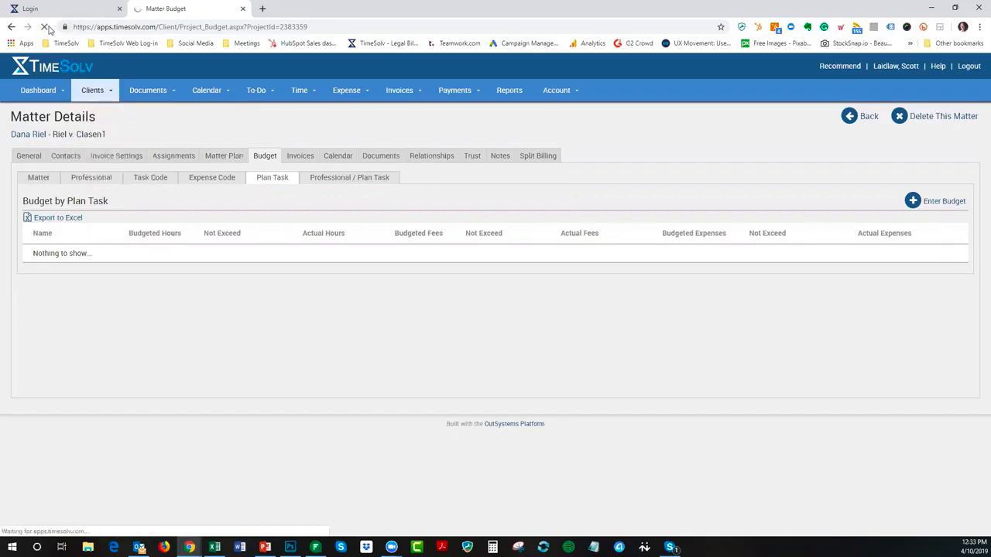
mouse_move(101, 91)
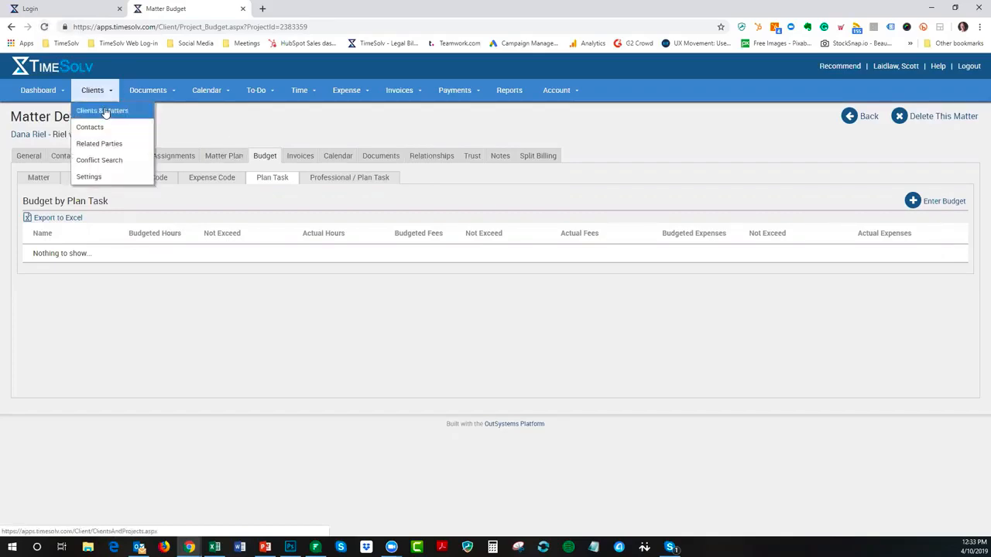
click(104, 112)
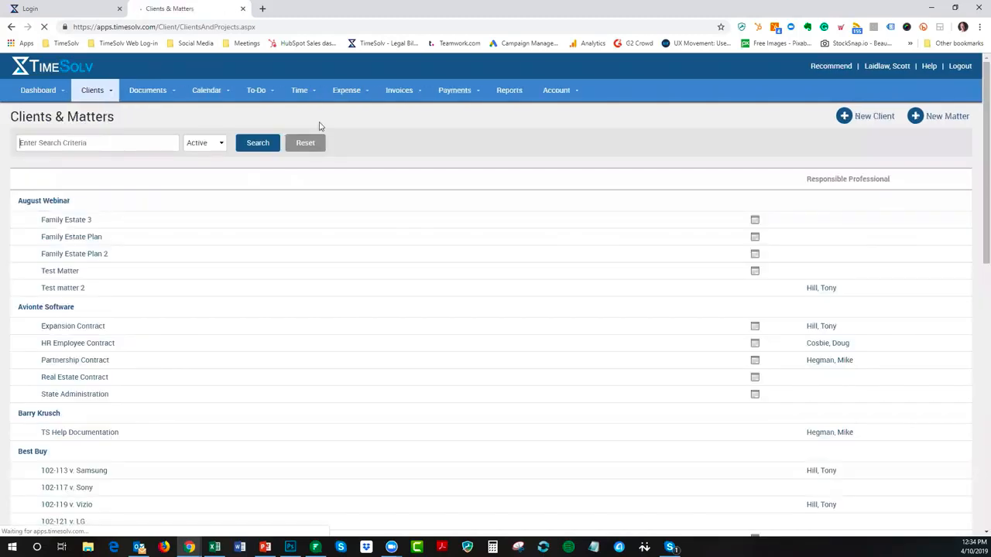
scroll(368, 232, down, 5)
scroll(368, 234, down, 4)
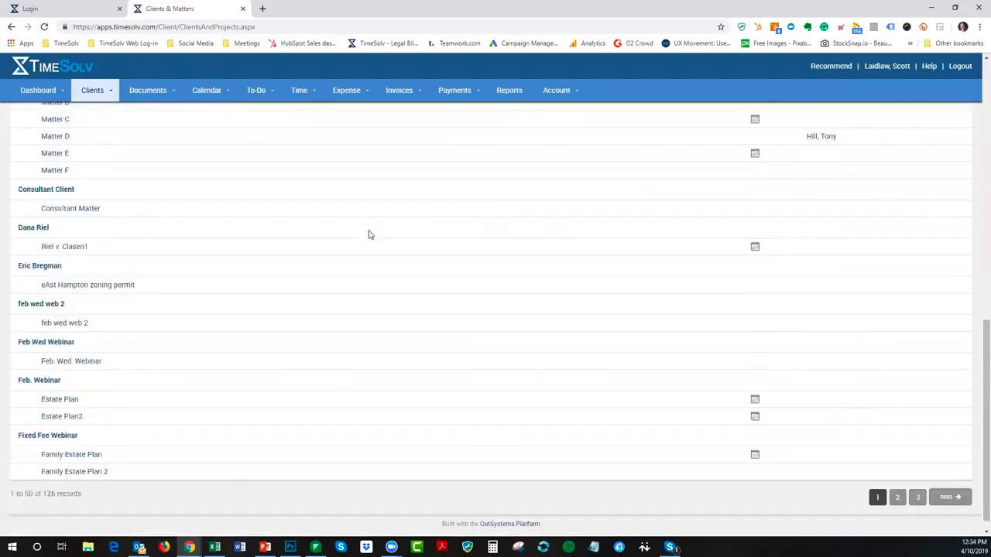
click(755, 249)
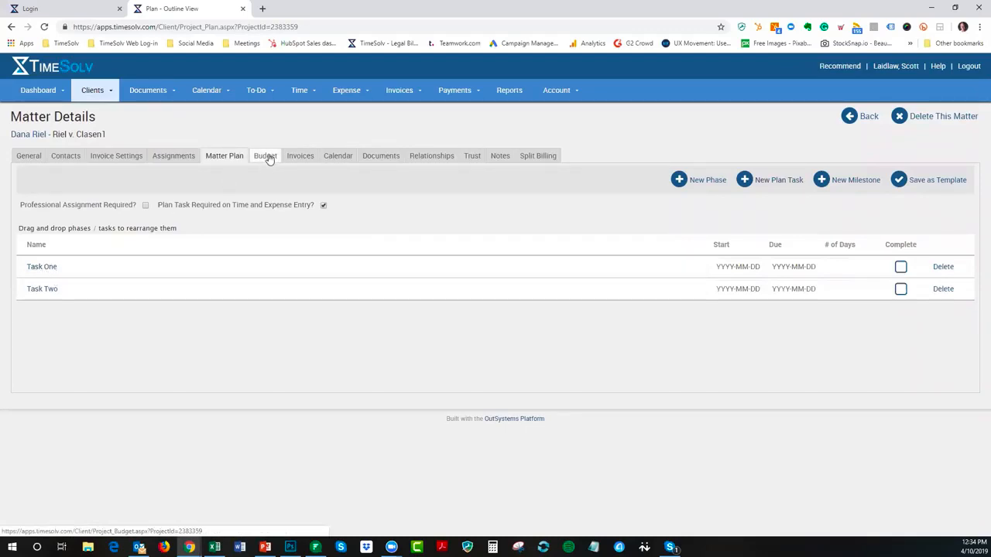
Examine the budgets and actuals of plan task Task One and return to the matter plan
click(36, 270)
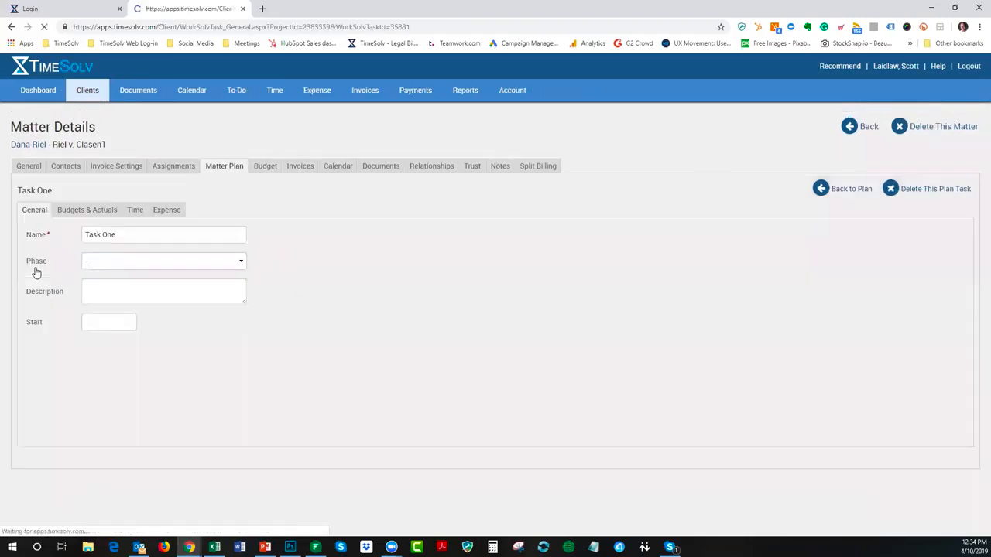
click(88, 213)
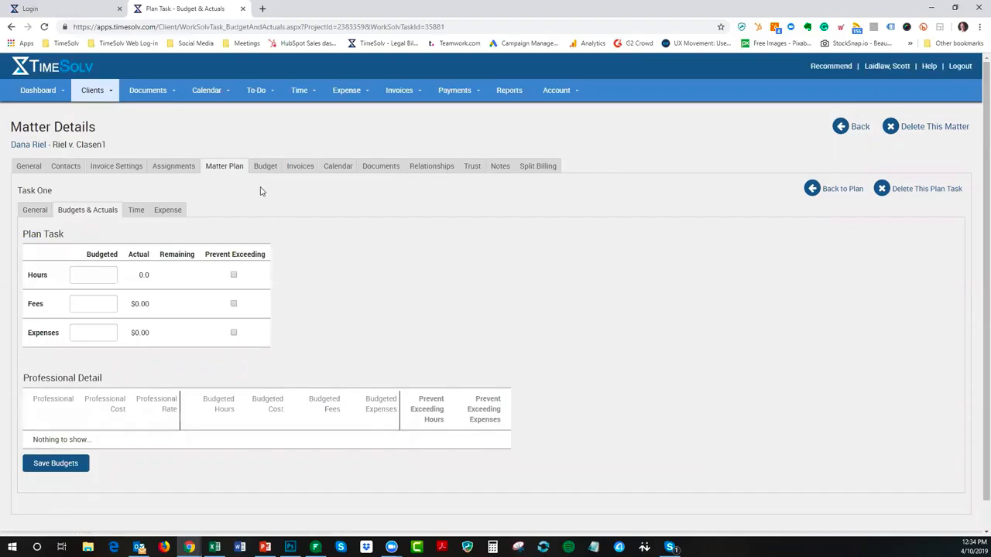
click(219, 168)
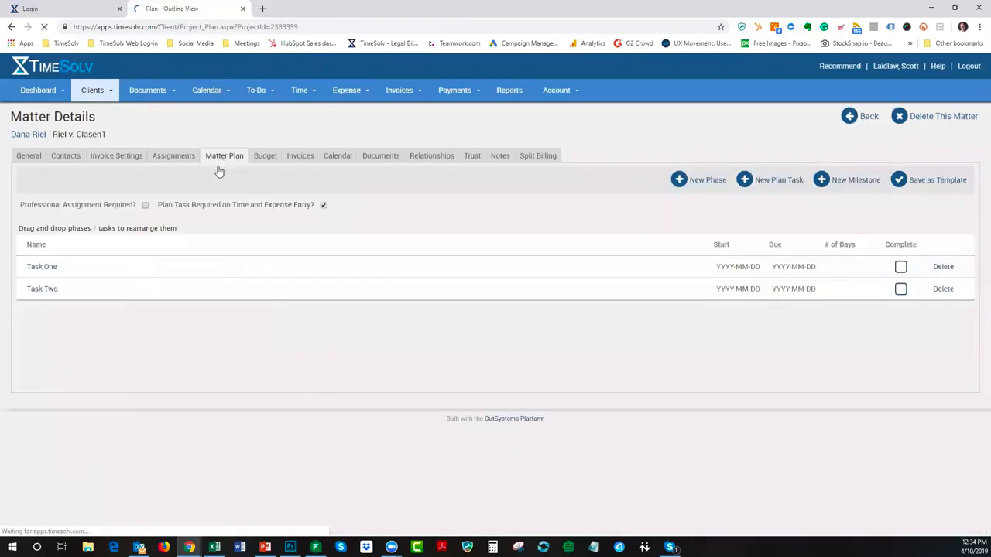
Make professional assignment required in the matter plan and check the matter's budget by professional and plan task
click(145, 206)
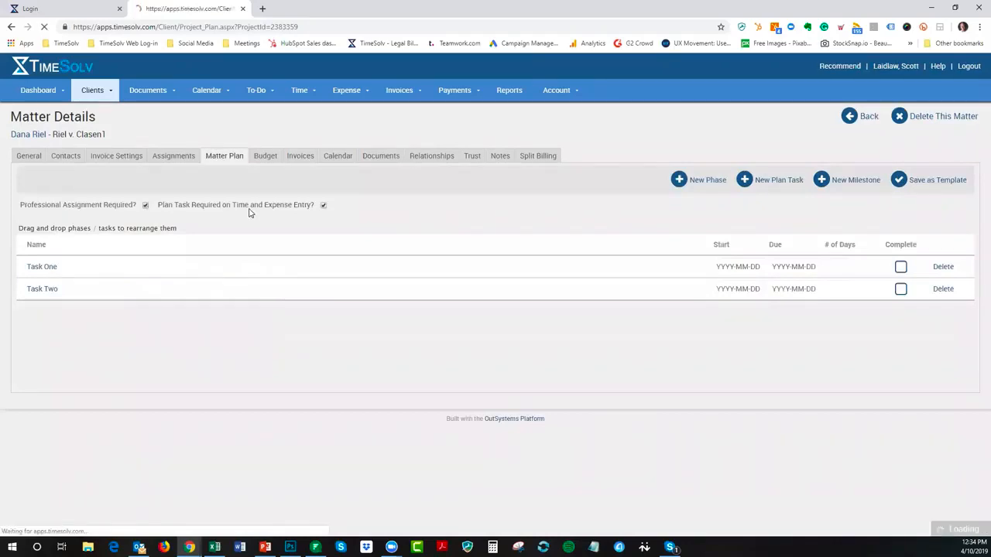
click(264, 156)
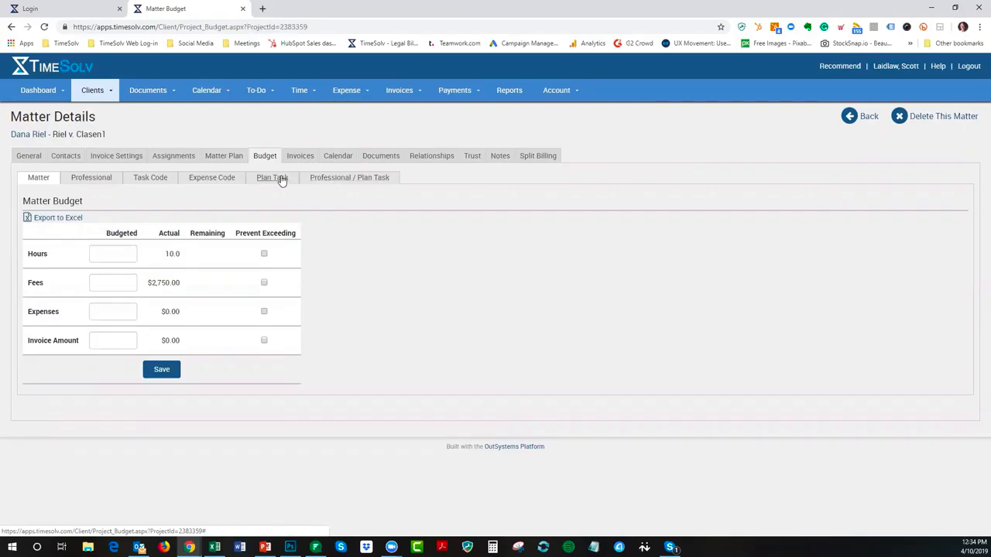
click(331, 180)
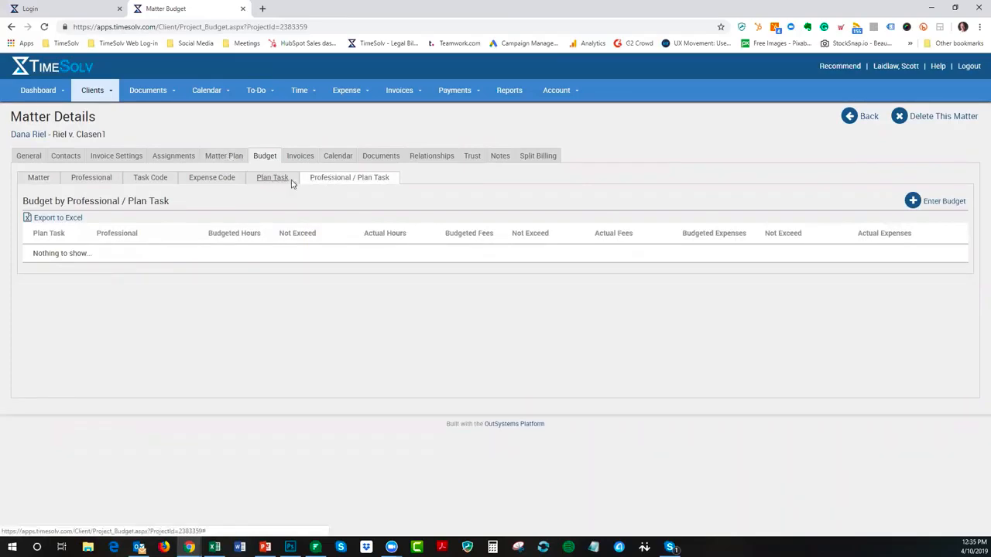
Assign the first listed professional to Task One and the second listed professional to Task Two in the matter plan
click(230, 158)
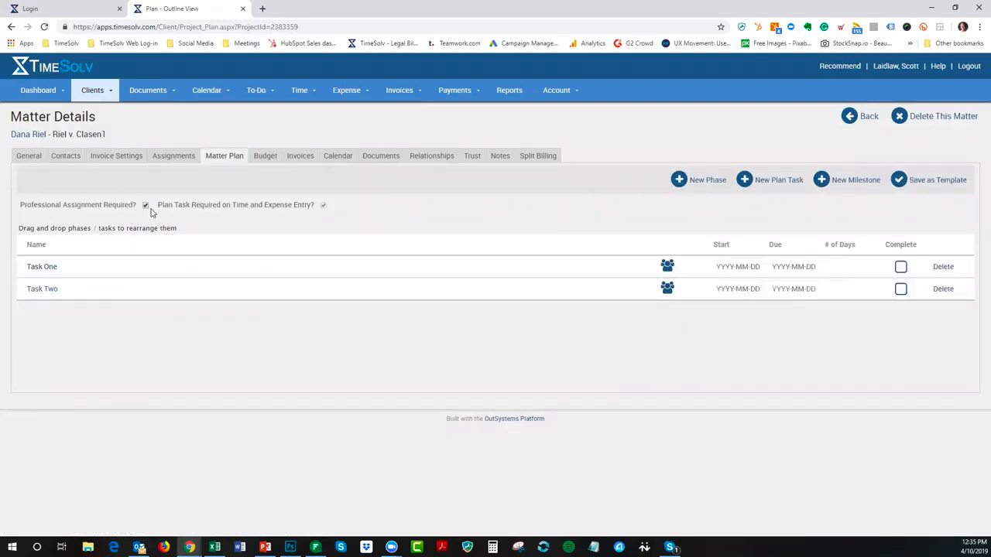
click(666, 267)
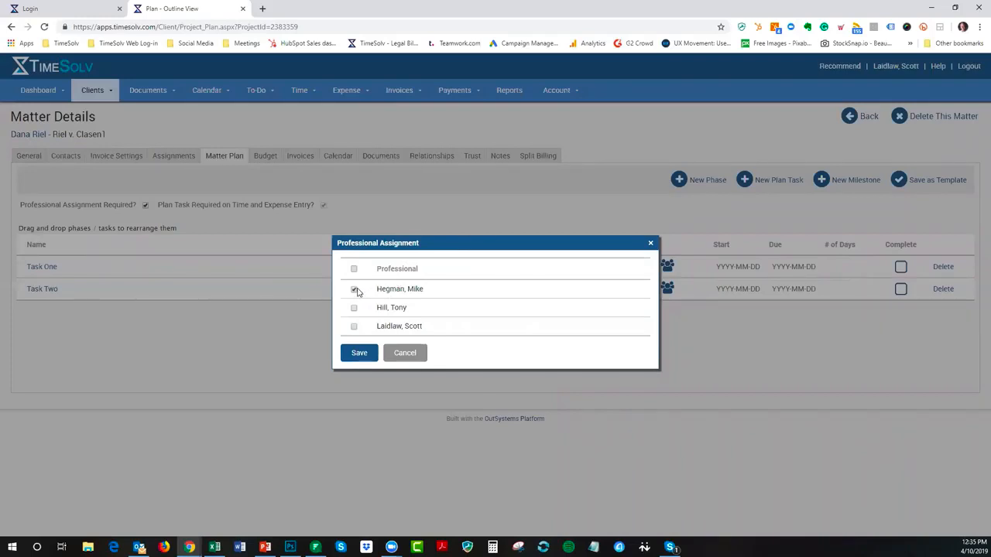
click(359, 354)
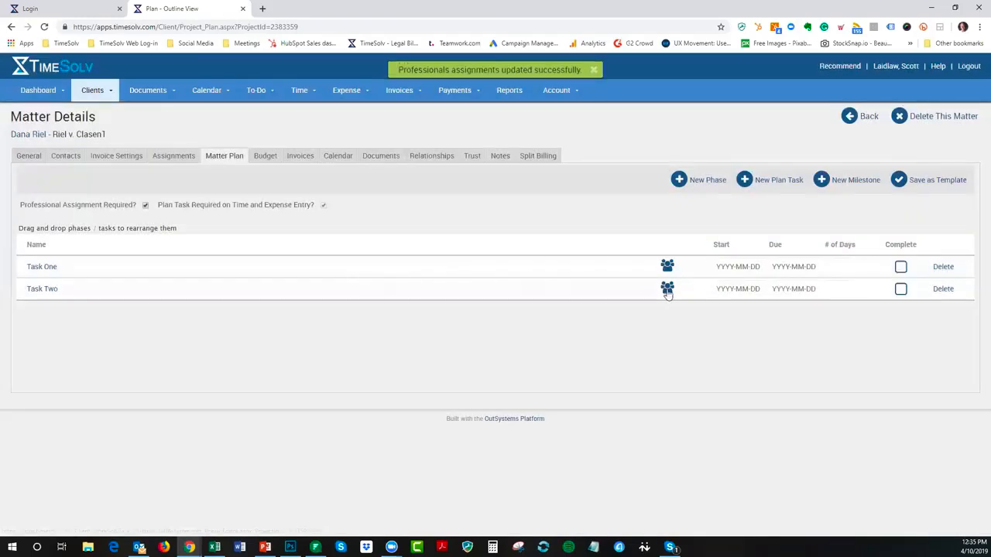
click(667, 288)
click(354, 308)
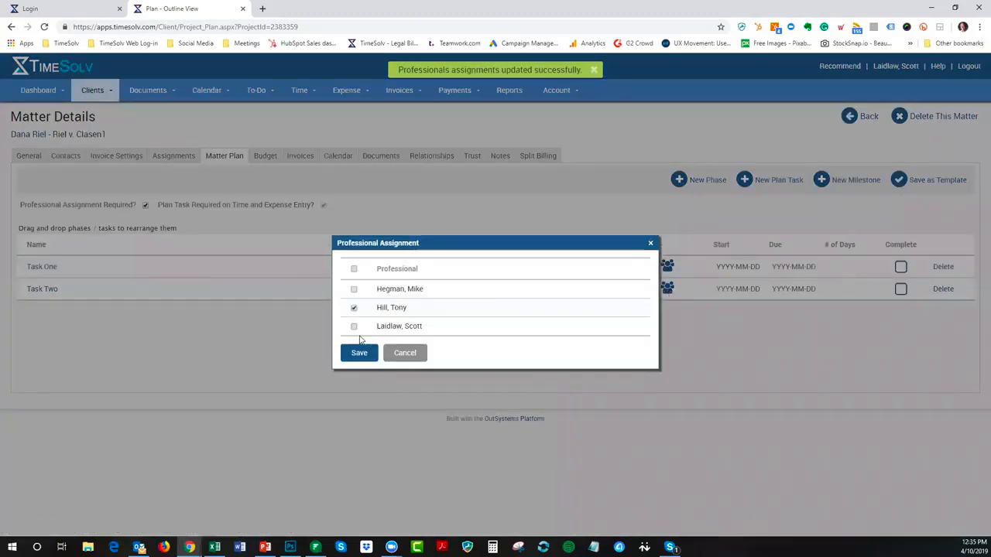
click(358, 353)
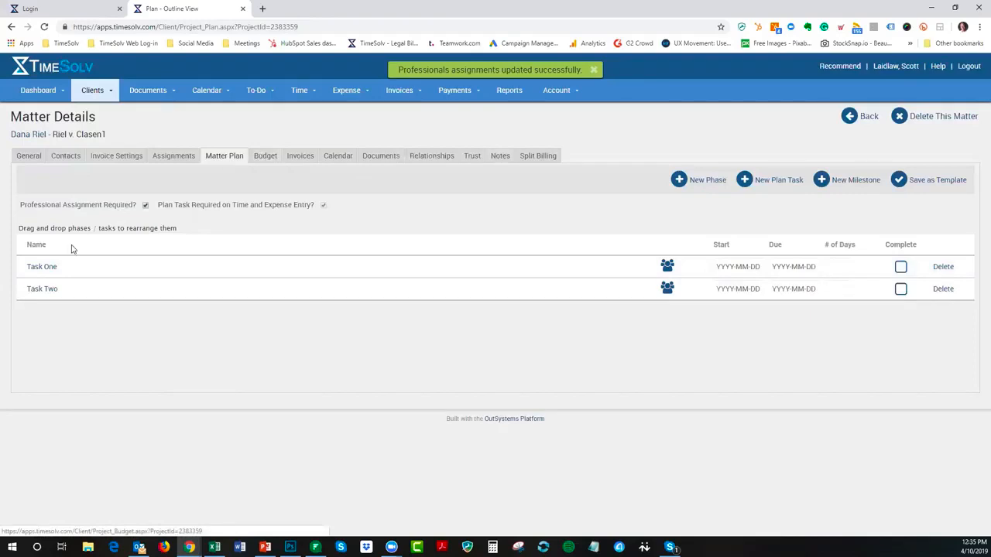
Examine Task One's budgets and actuals, including the professional detail with its budget fields and exceeding limits
click(35, 271)
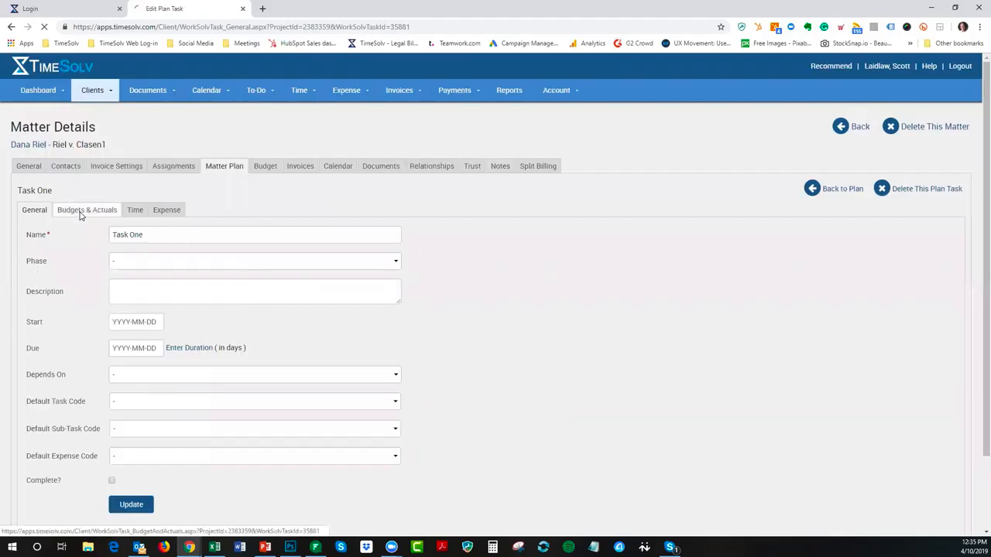
click(81, 215)
scroll(150, 389, down, 1)
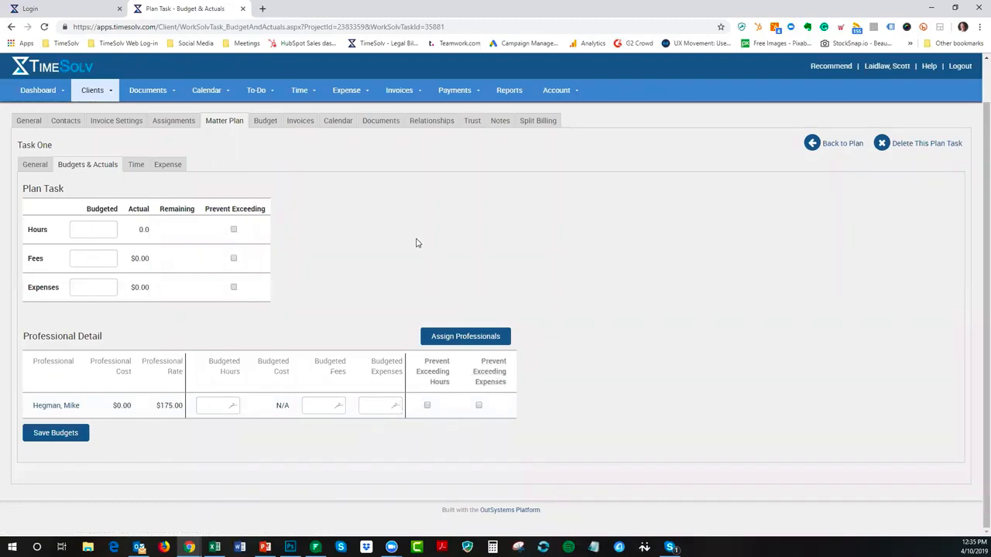
scroll(250, 299, up, 1)
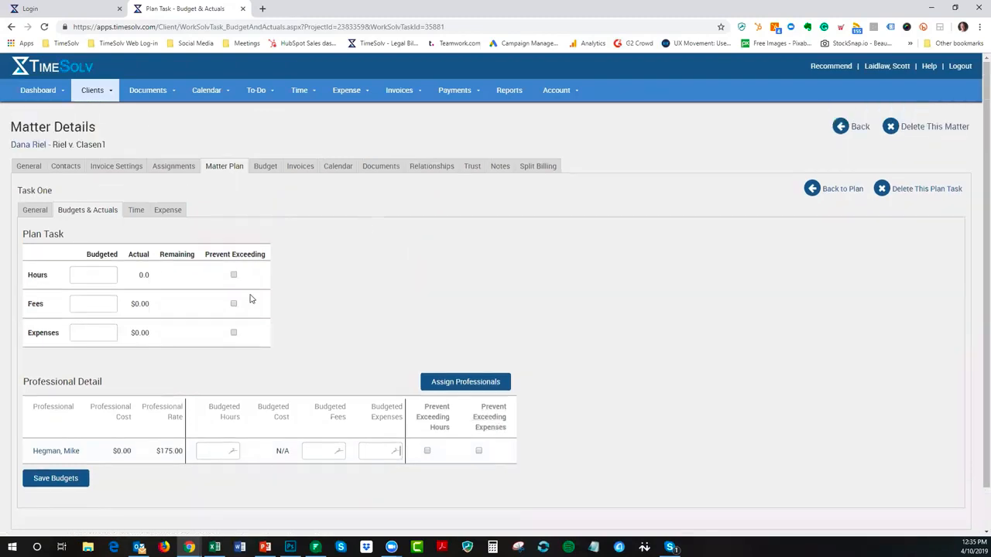
Start a new matter budget by professional and plan task, and check the plan task offered for the first listed professional
click(259, 170)
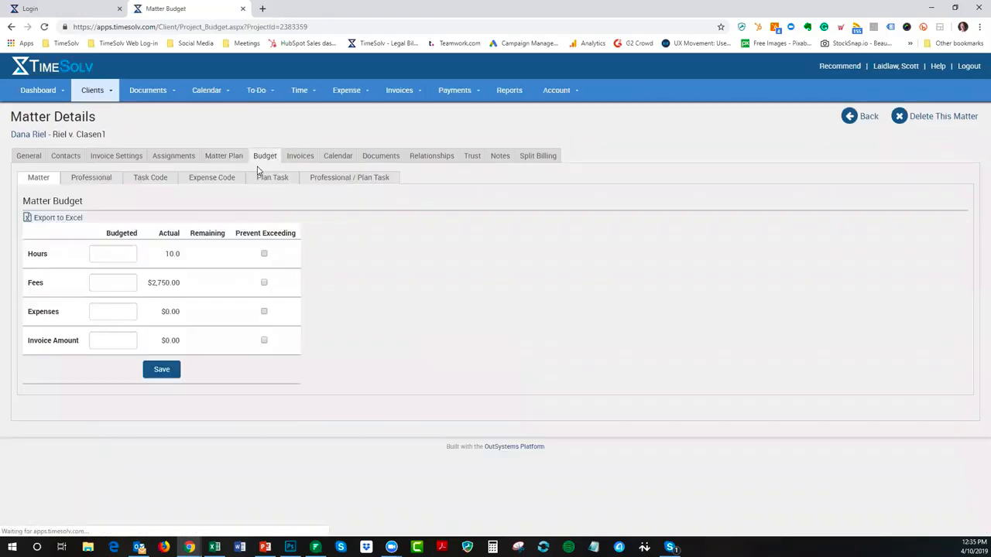
click(336, 180)
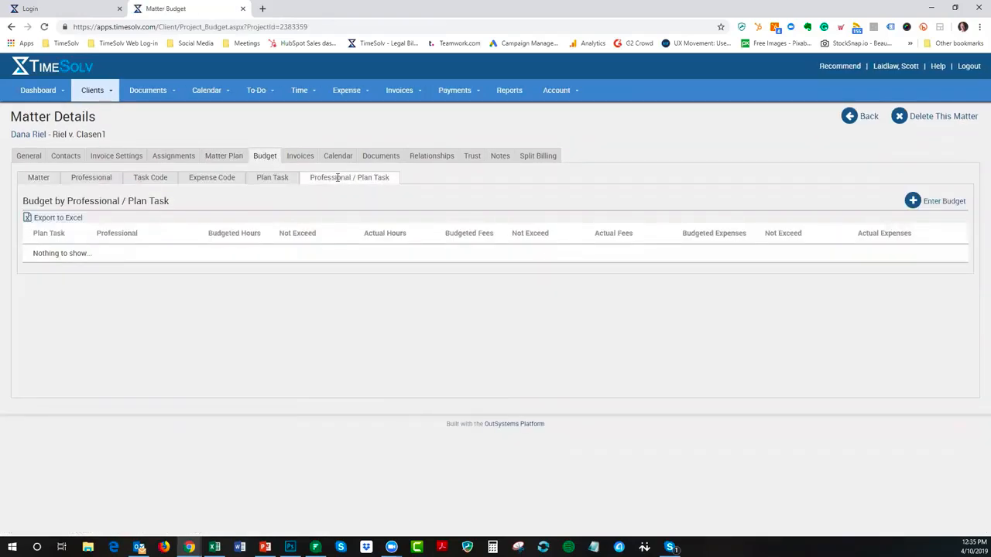
click(946, 203)
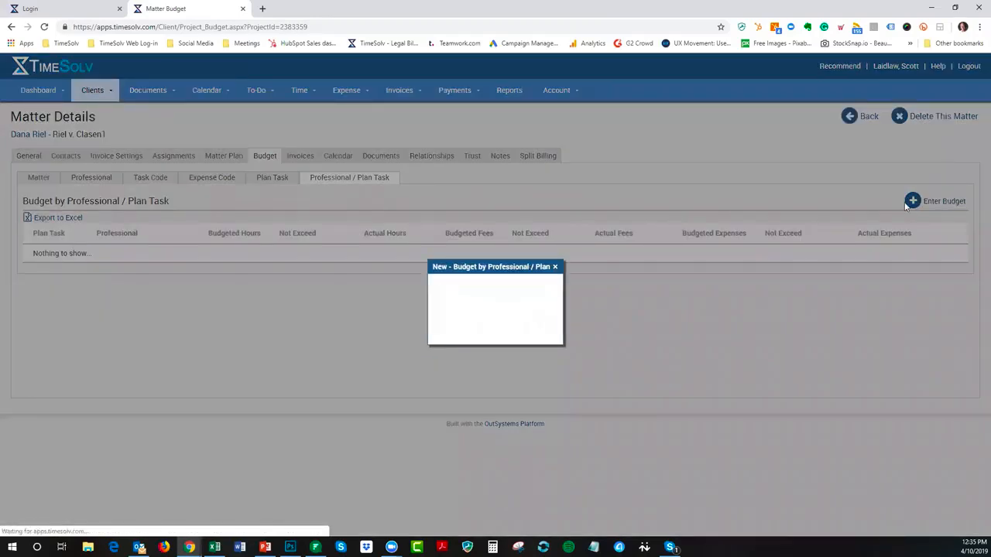
click(480, 277)
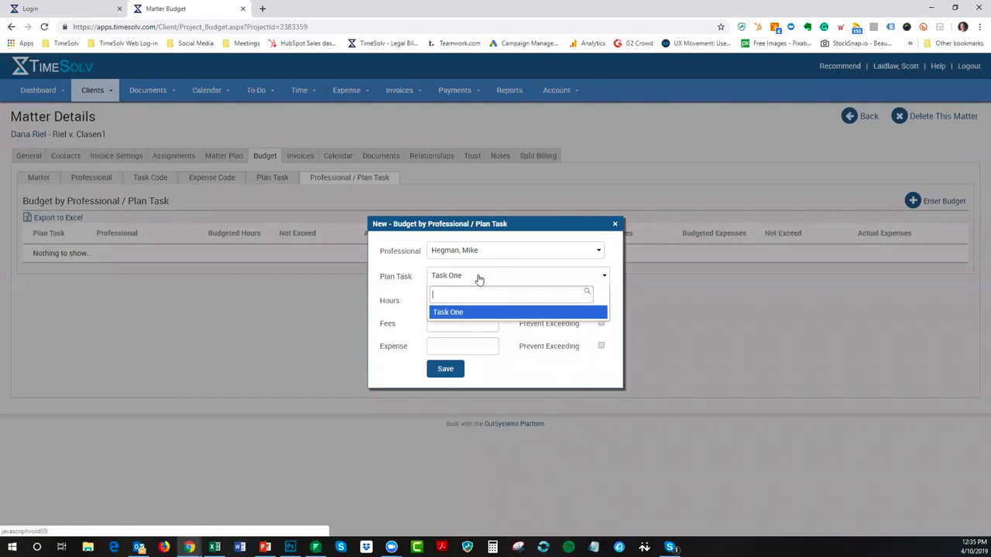
click(482, 272)
click(485, 253)
click(484, 253)
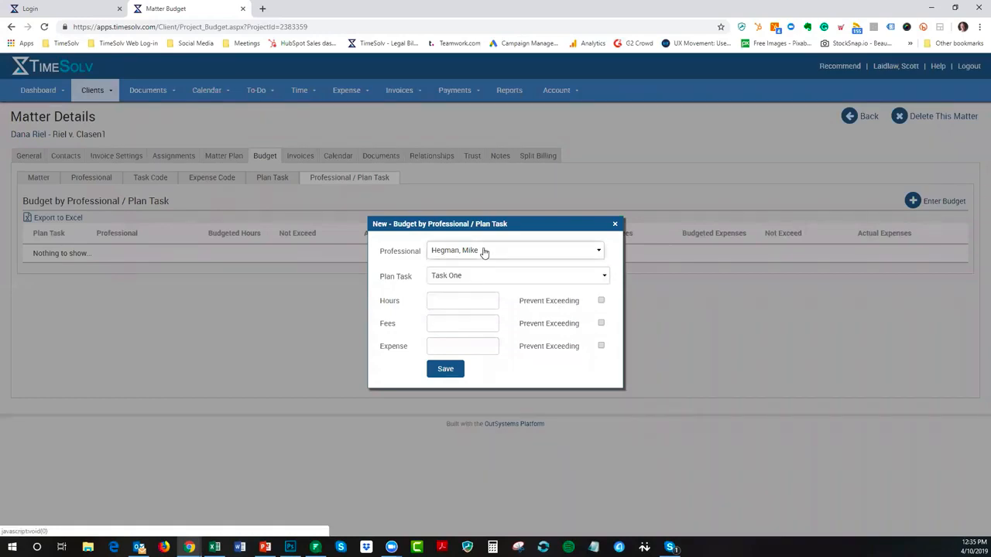
click(469, 301)
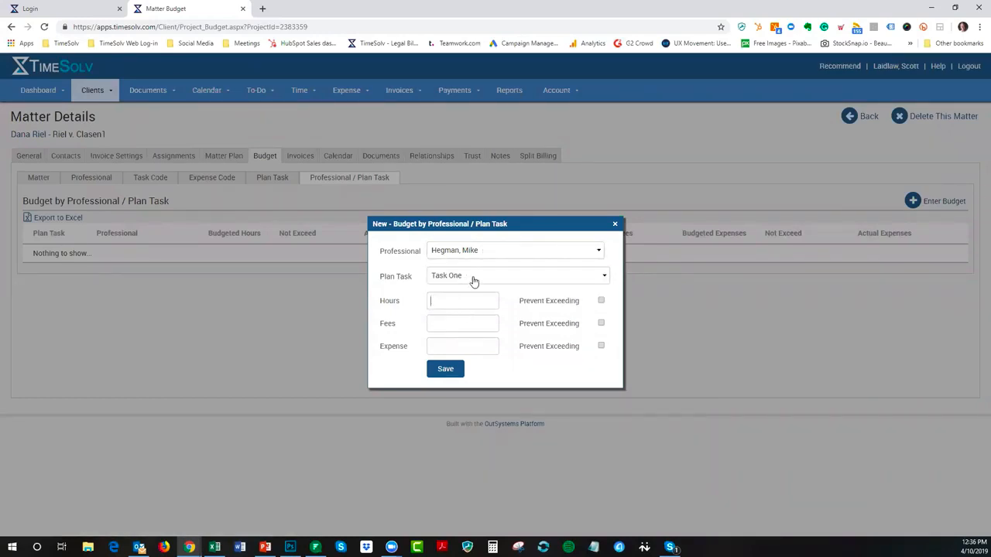
Check the plan task offered for the second listed professional in the new budget entry, and return to the overall matter budget without saving
click(473, 279)
click(479, 254)
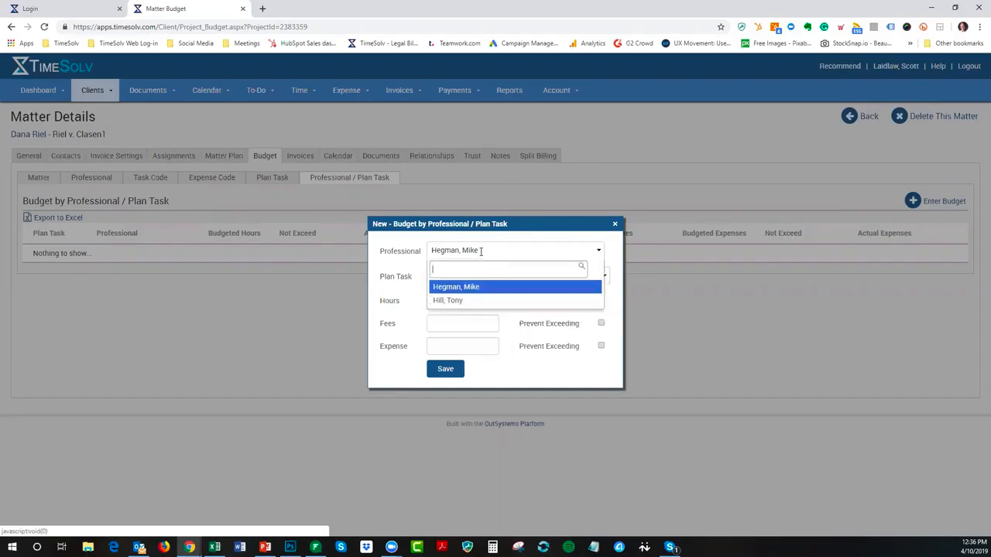
click(470, 300)
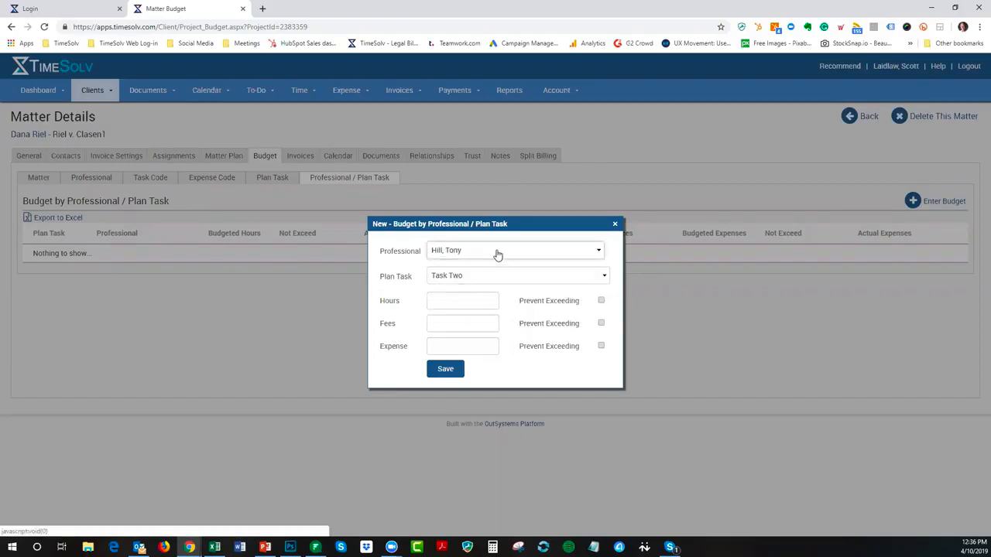
click(615, 224)
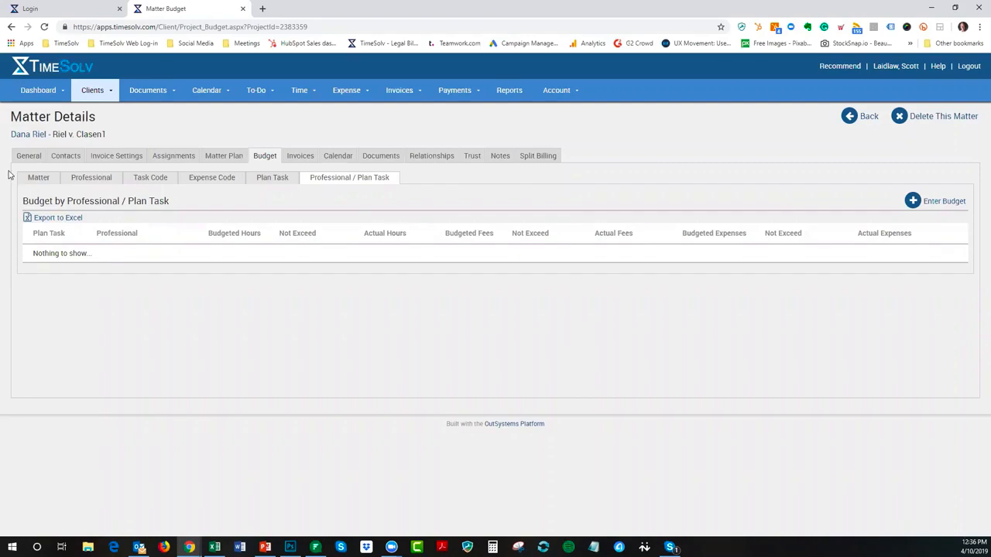
click(38, 178)
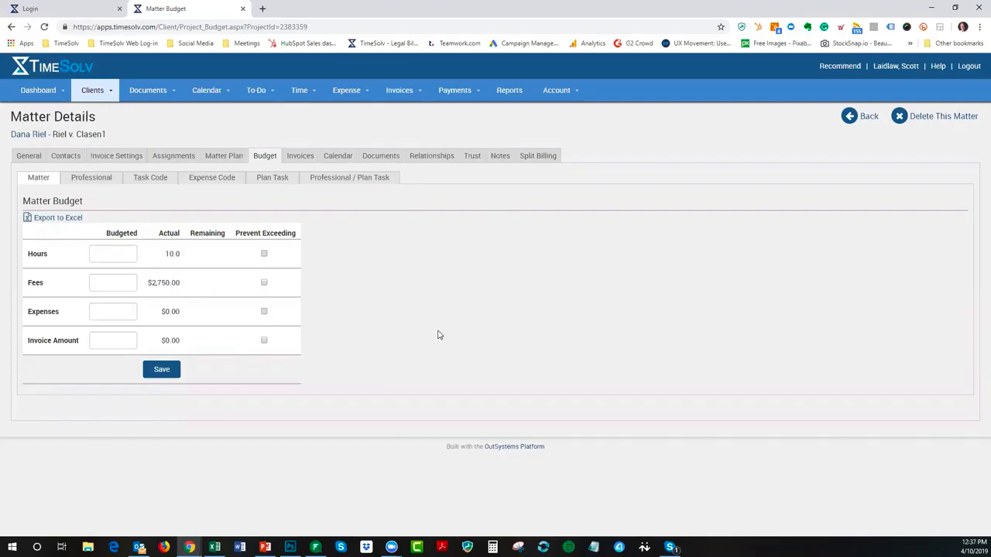
Open the firm-wide contact list and examine the client and matter associations of the second listed contact
mouse_move(107, 96)
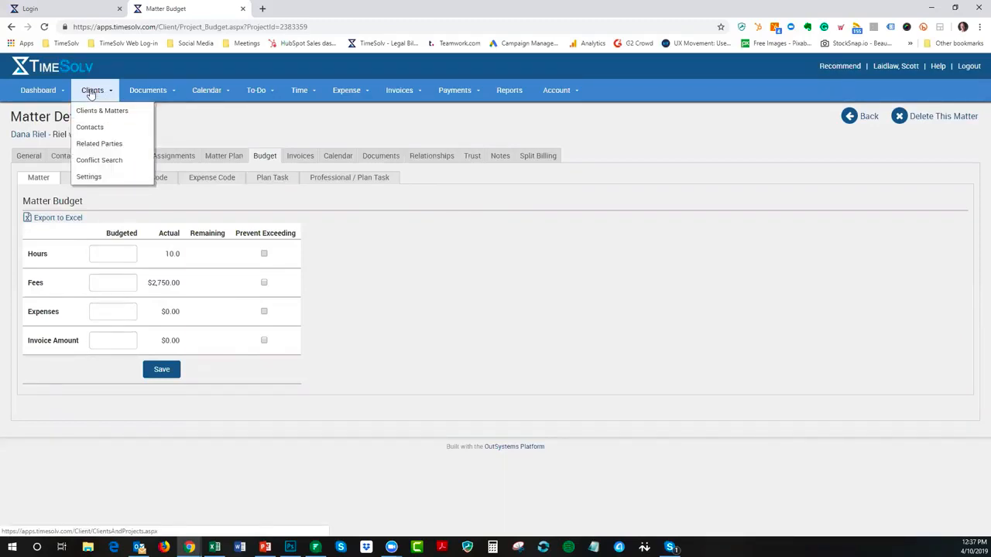
click(94, 130)
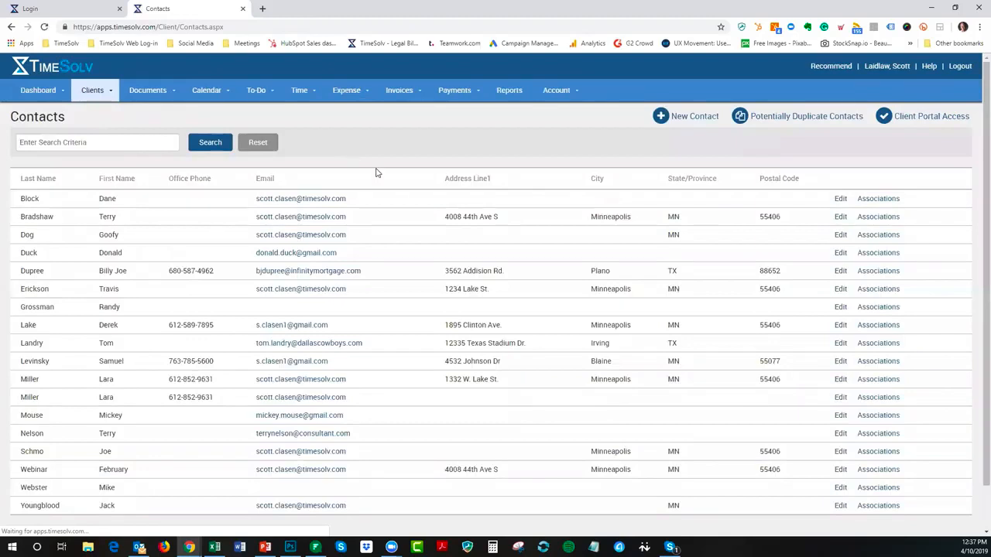
scroll(364, 178, down, 2)
scroll(338, 245, up, 2)
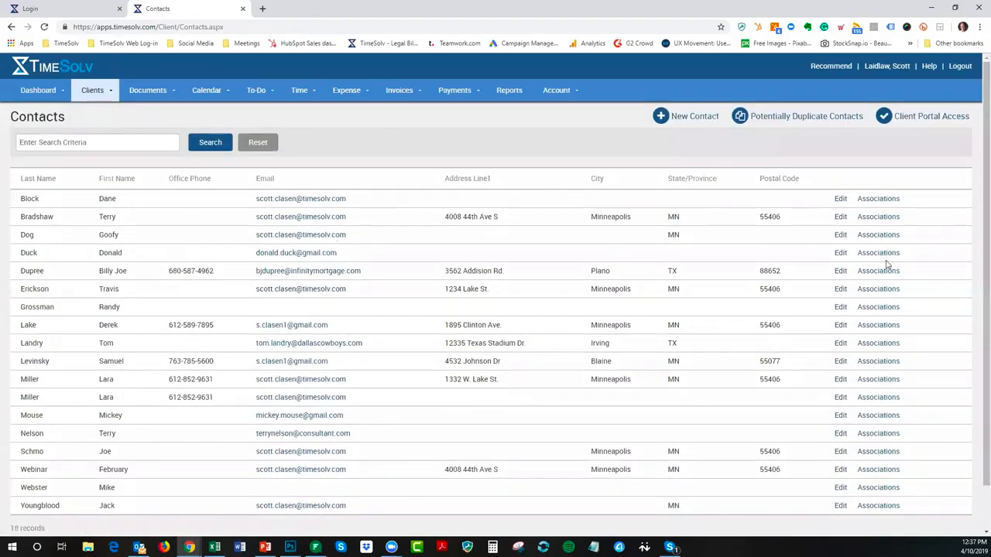
click(878, 217)
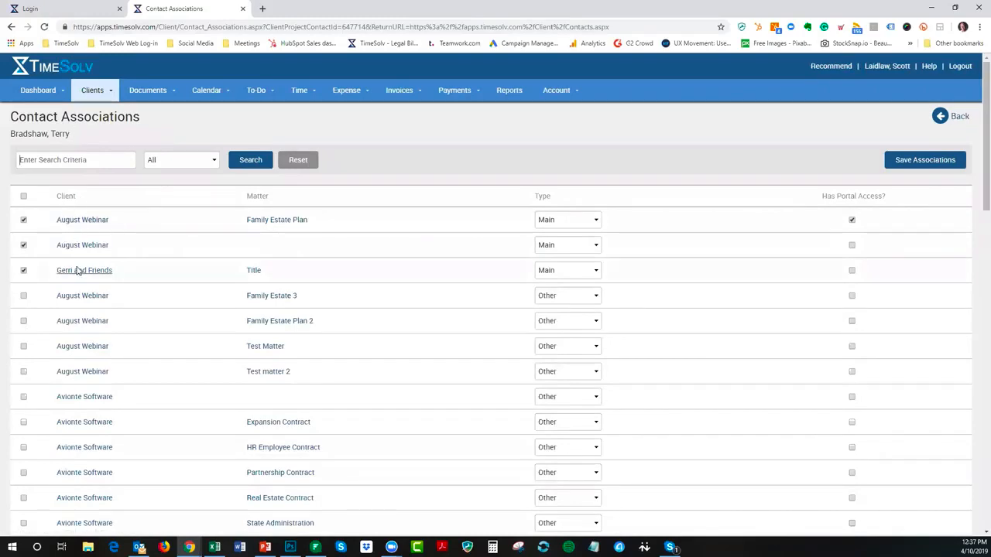
scroll(173, 292, down, 1)
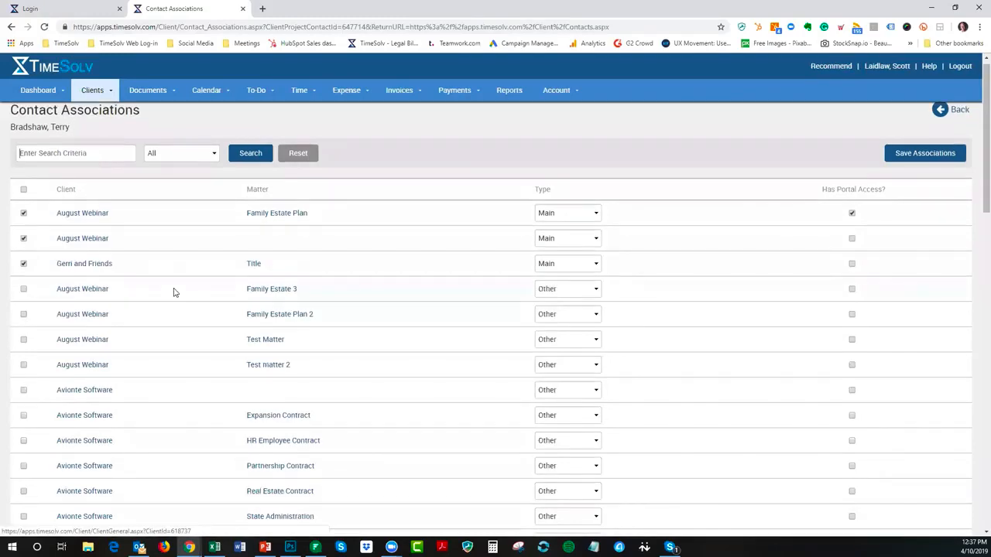
scroll(175, 294, down, 12)
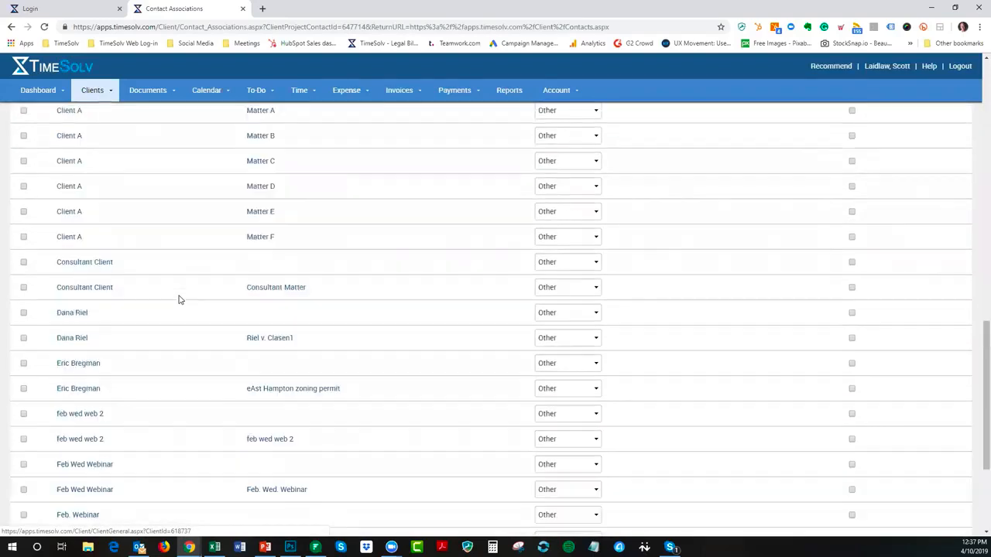
scroll(178, 300, up, 13)
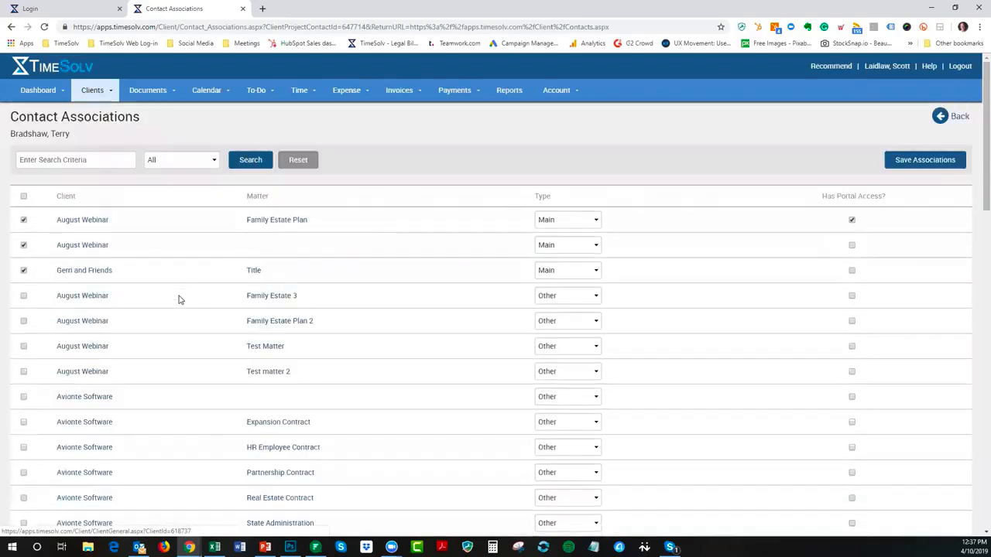
Limit the contact's association list to Associated Only and return to the contact list
click(163, 162)
click(182, 185)
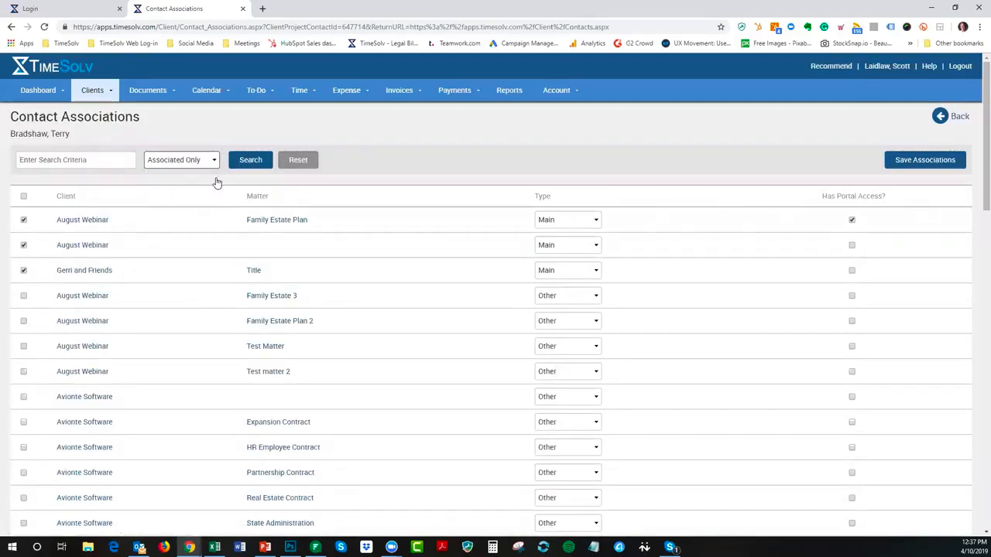
click(240, 161)
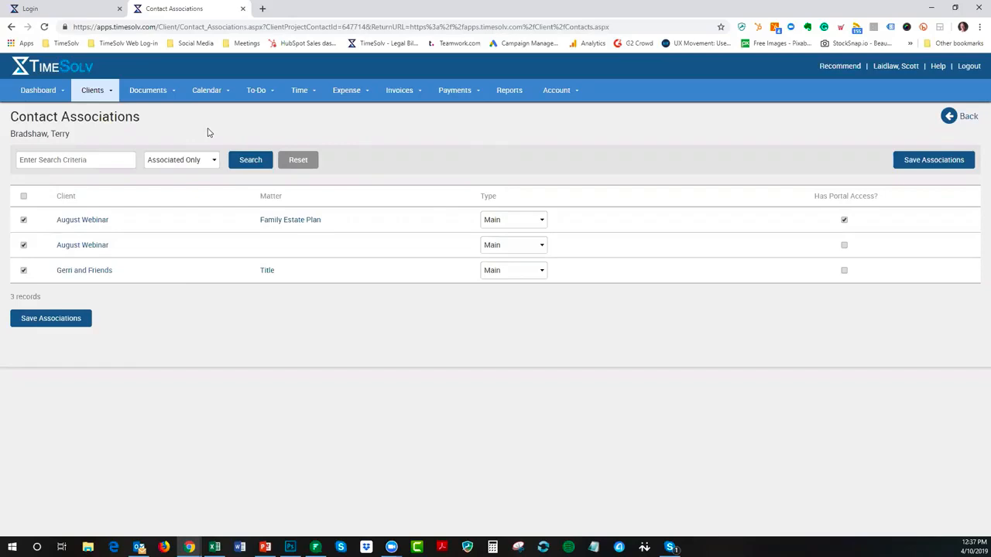
click(968, 118)
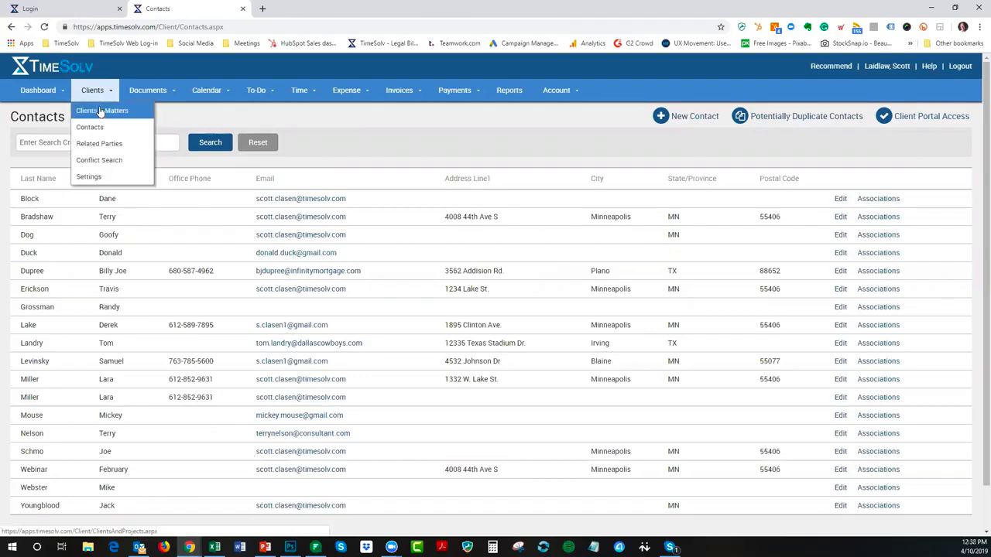
Open the contacts of the client listed directly below Consultant Client in the clients and matters list
click(100, 111)
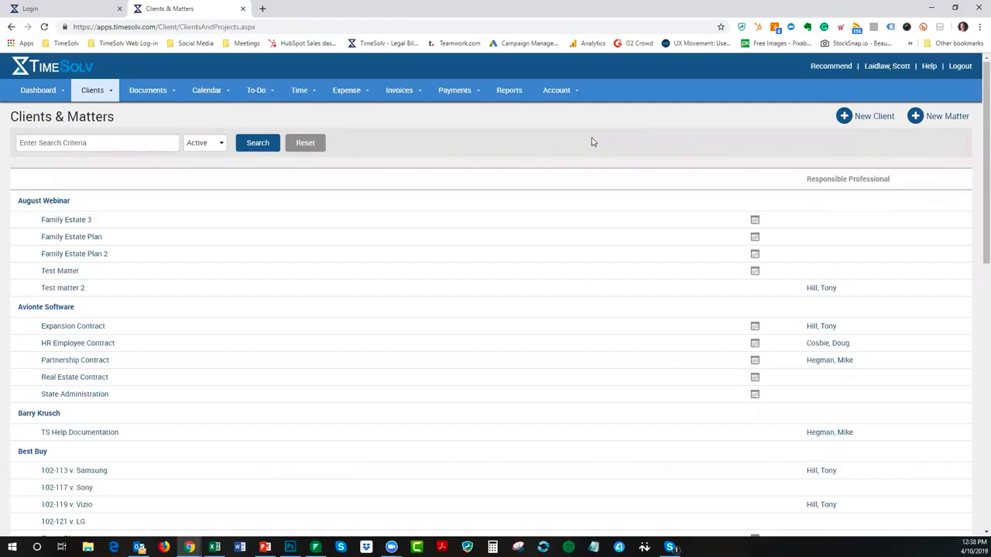
scroll(591, 141, down, 5)
scroll(592, 142, down, 2)
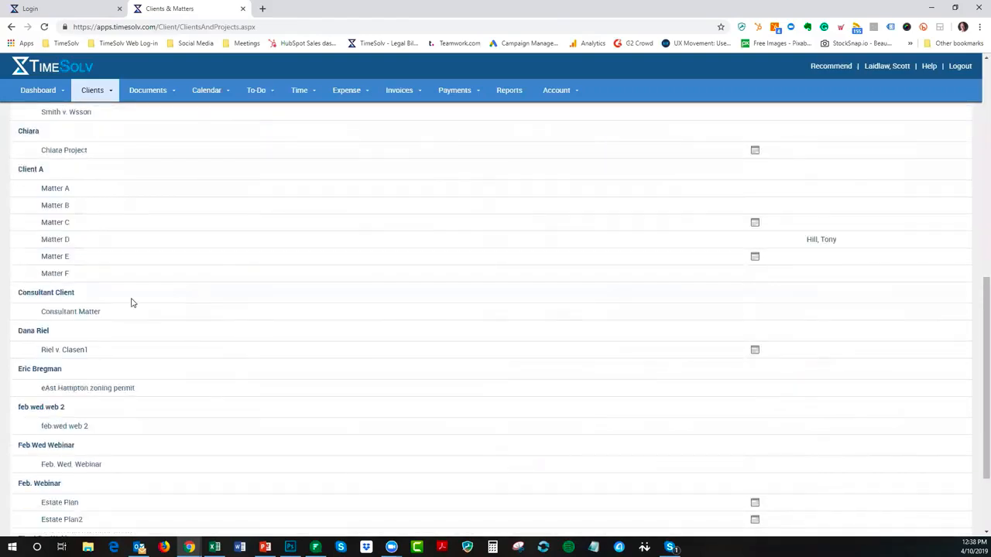
click(24, 332)
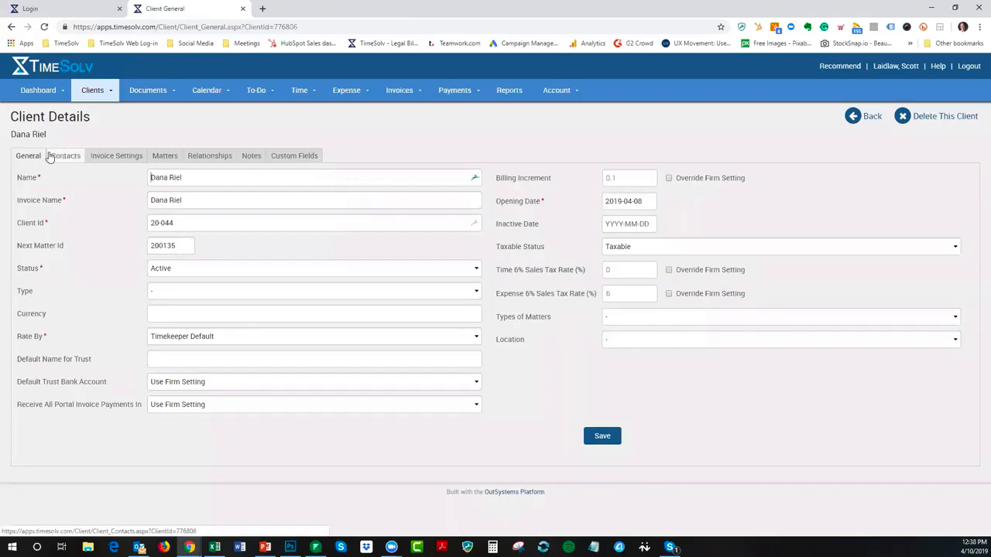
click(72, 157)
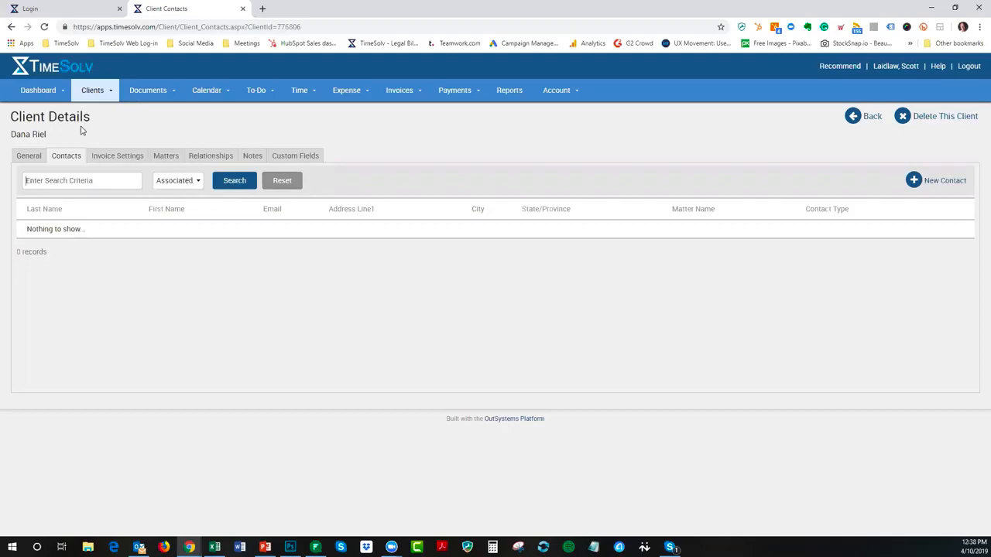
List all contacts from within the client's details and check the associations of the fifth listed contact
click(176, 183)
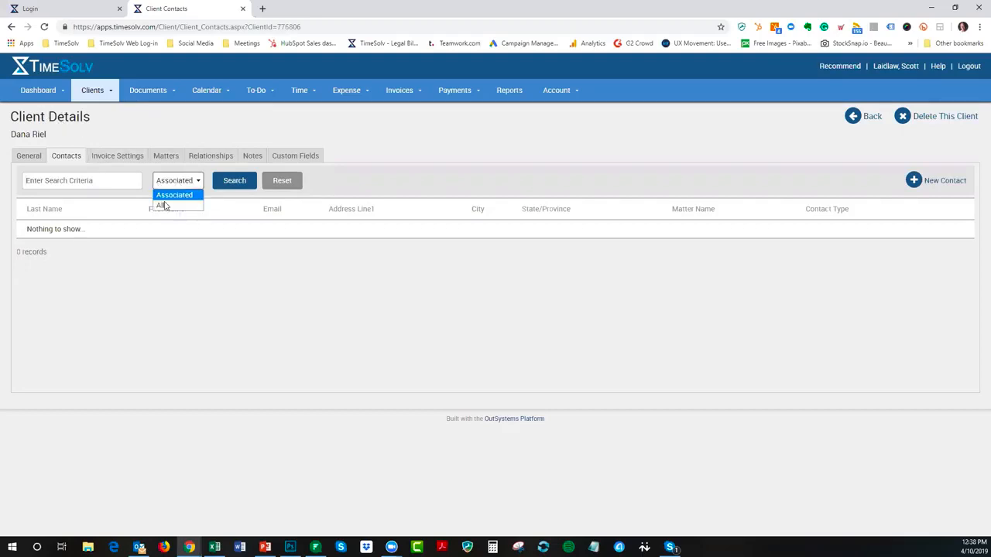
click(161, 203)
click(233, 183)
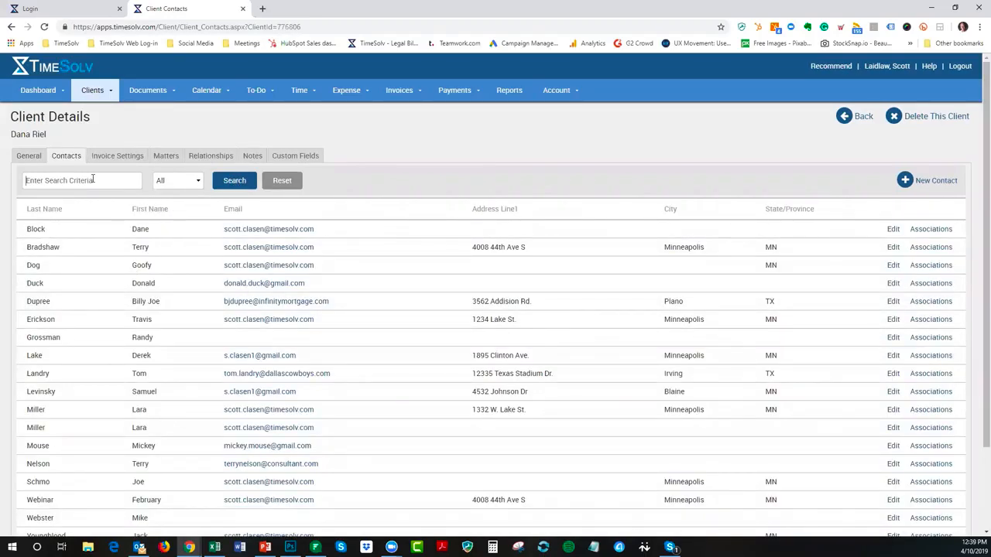
click(944, 304)
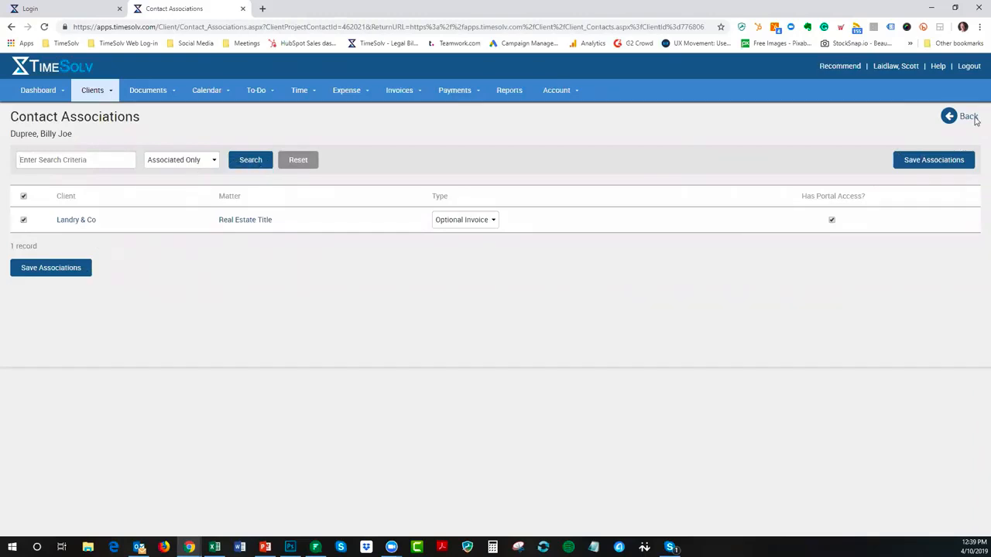
click(968, 117)
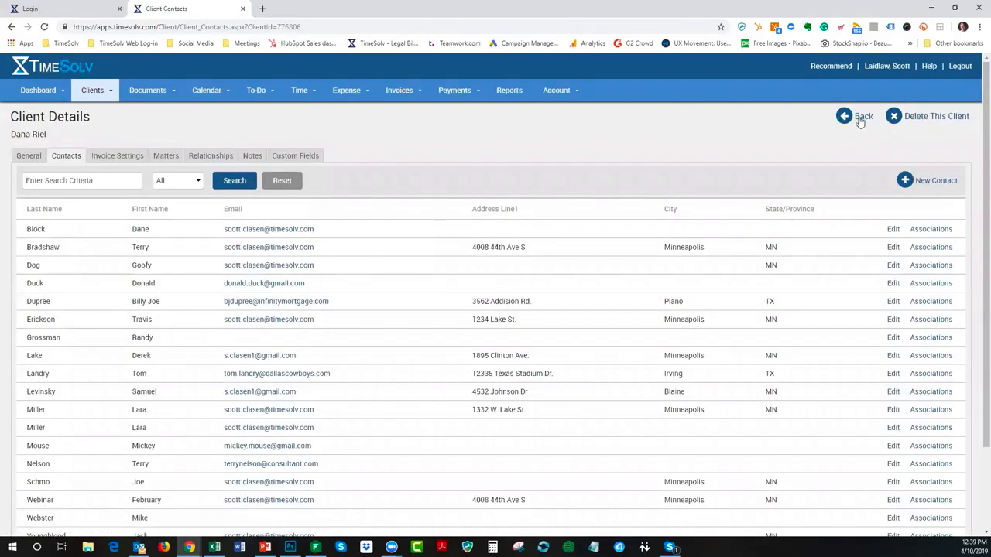
Limit the client's contact list to Associated contacts
click(193, 182)
click(167, 196)
click(234, 182)
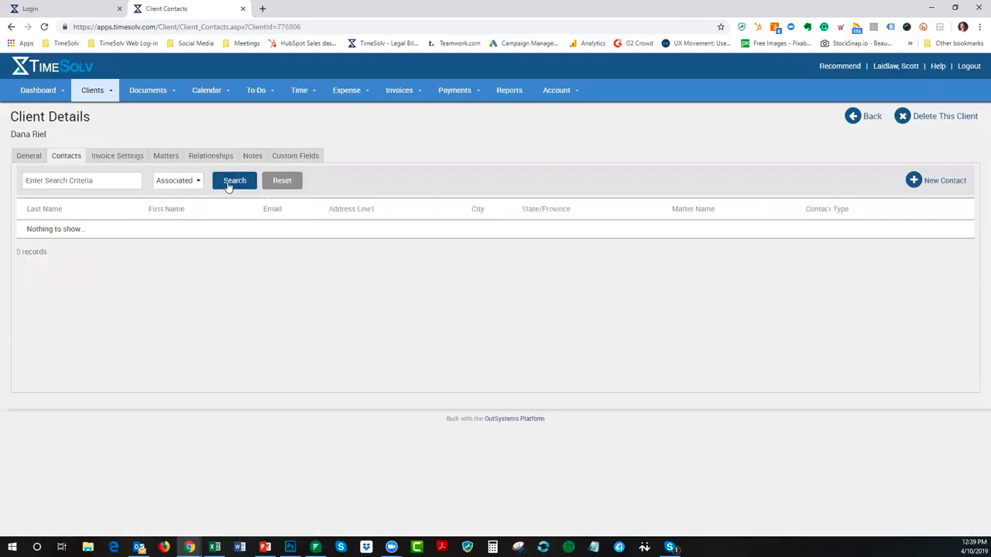
Start a new contact for the client and review the available contact types, keeping Main
click(940, 182)
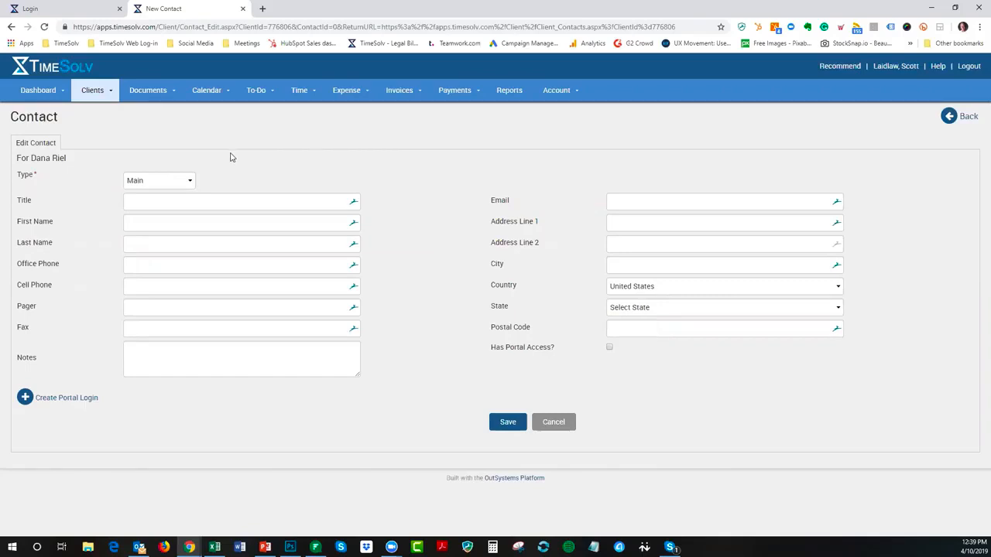
click(156, 185)
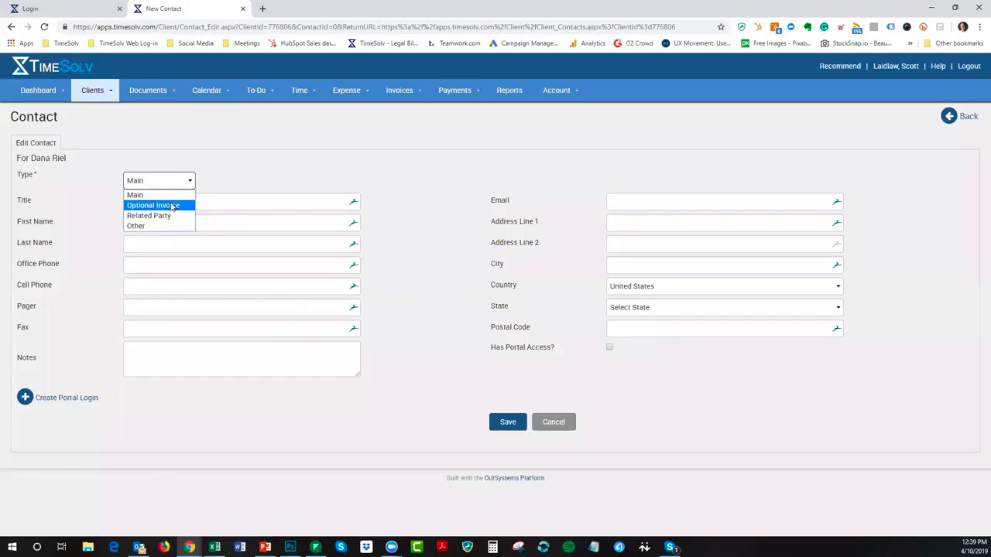
click(168, 182)
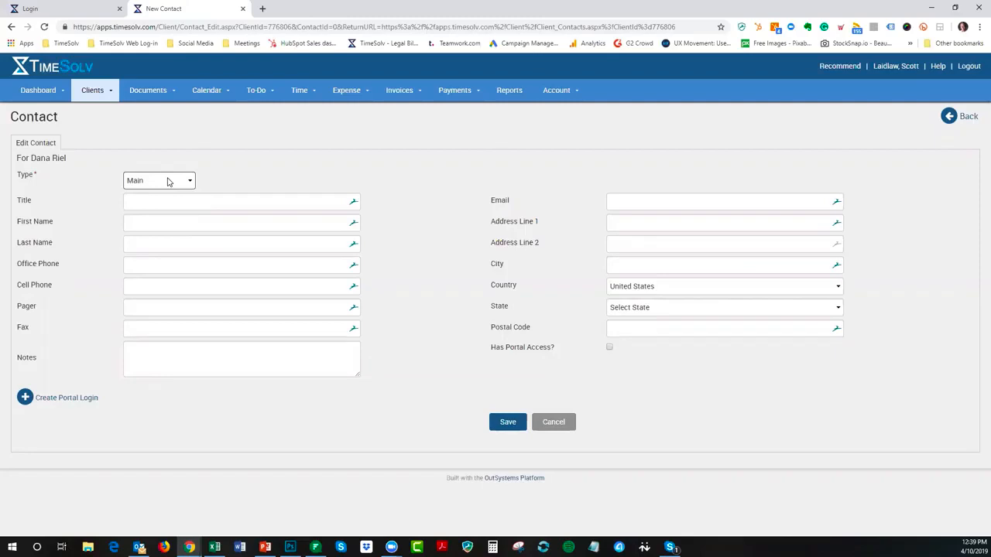
click(168, 181)
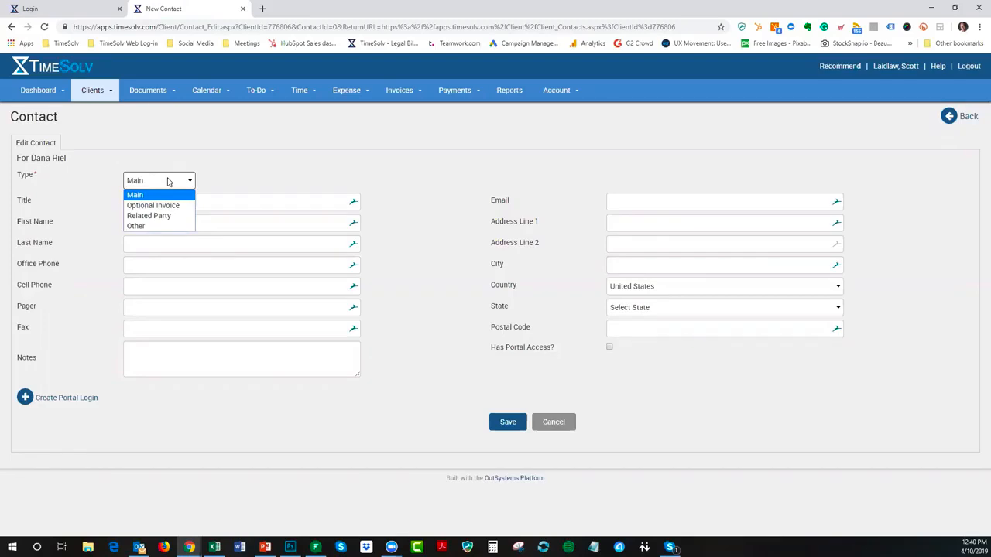
click(229, 179)
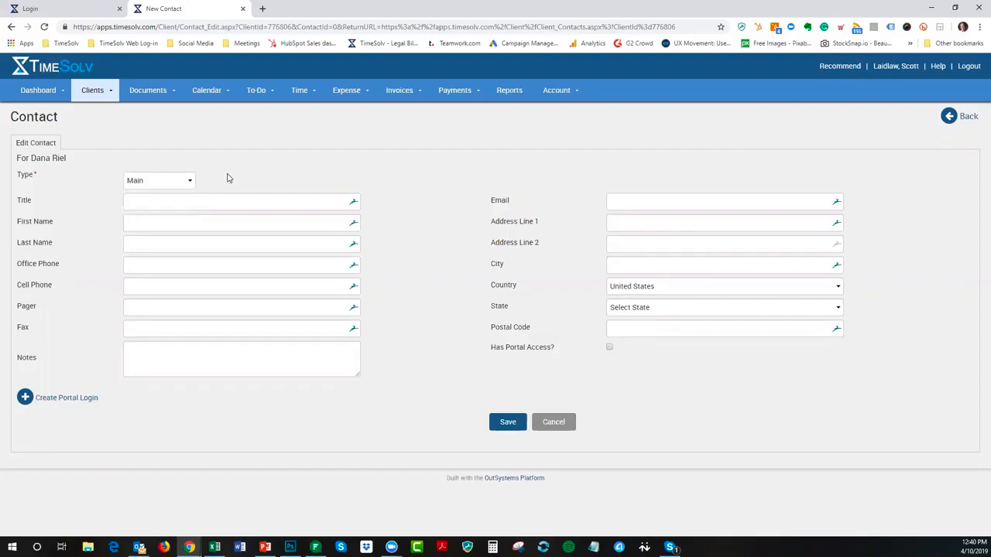
Enter the contact's first and last name and save the new Main contact
click(152, 221)
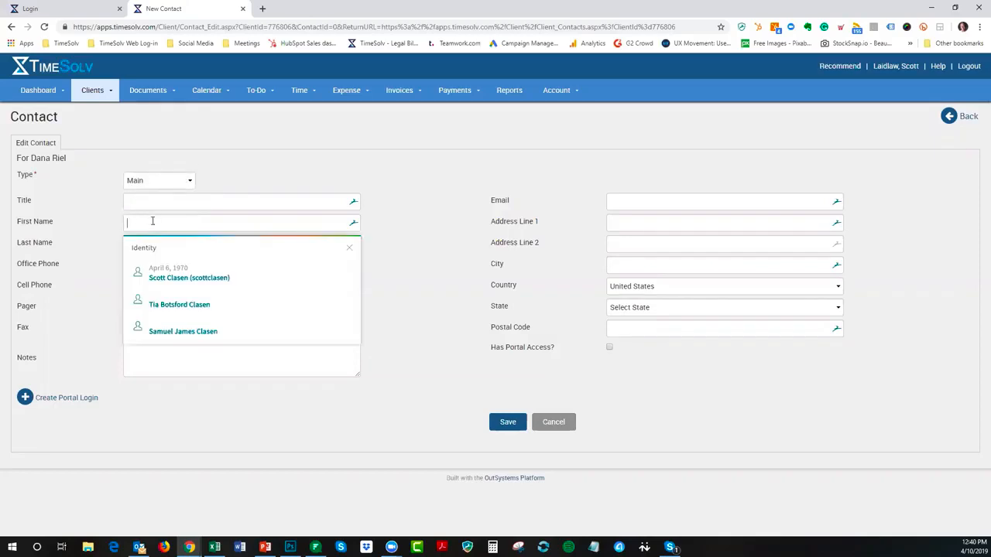
text(Msax)
key(BackSpace)
key(BackSpace)
key(BackSpace)
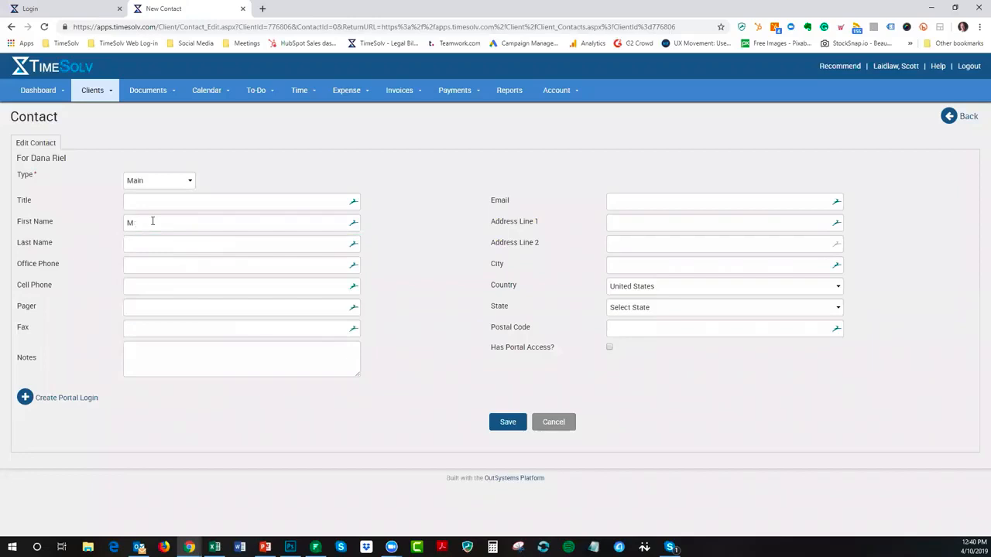
text(ax)
key(Tab)
text(Kepler)
click(611, 201)
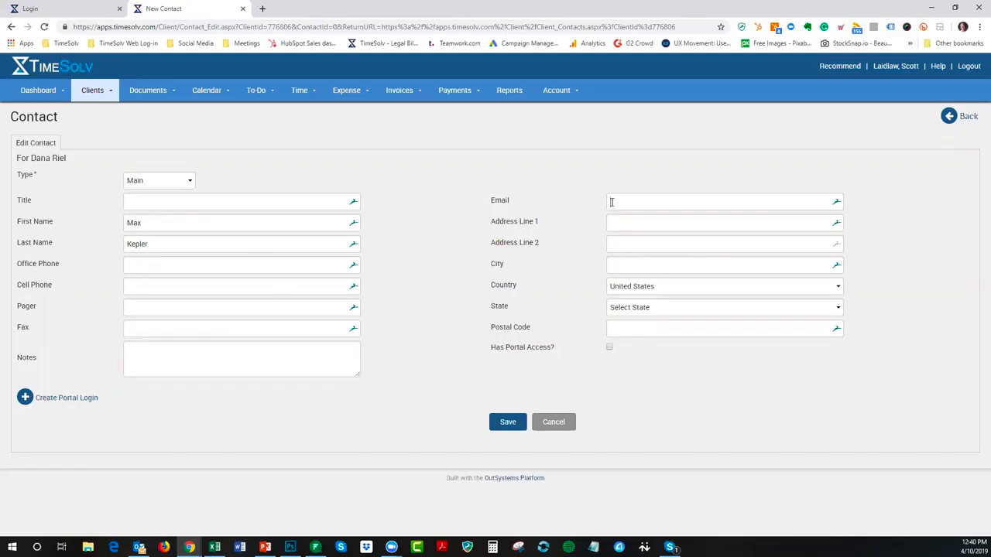
click(508, 422)
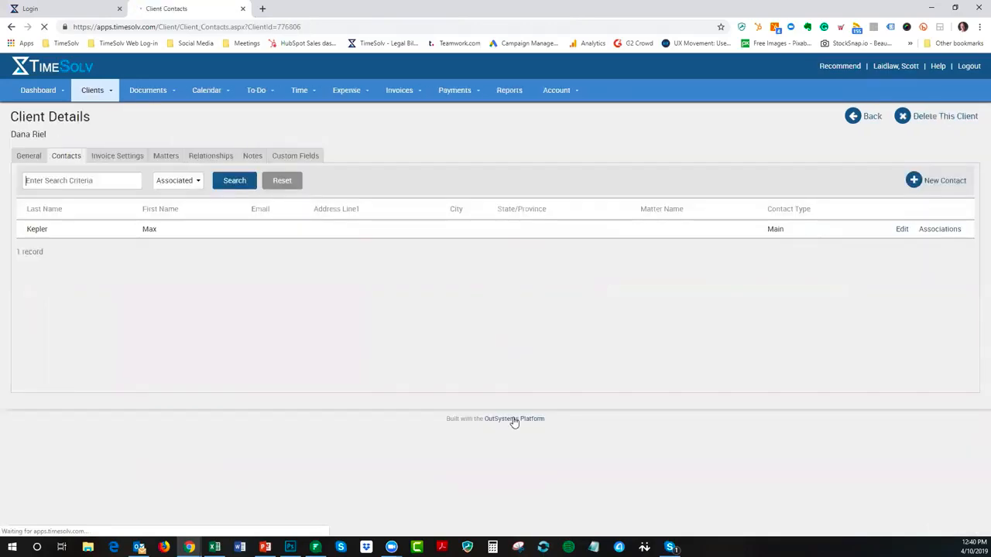
Check the client's general details, start another new contact for the client, and set its type to Optional Invoice
click(42, 167)
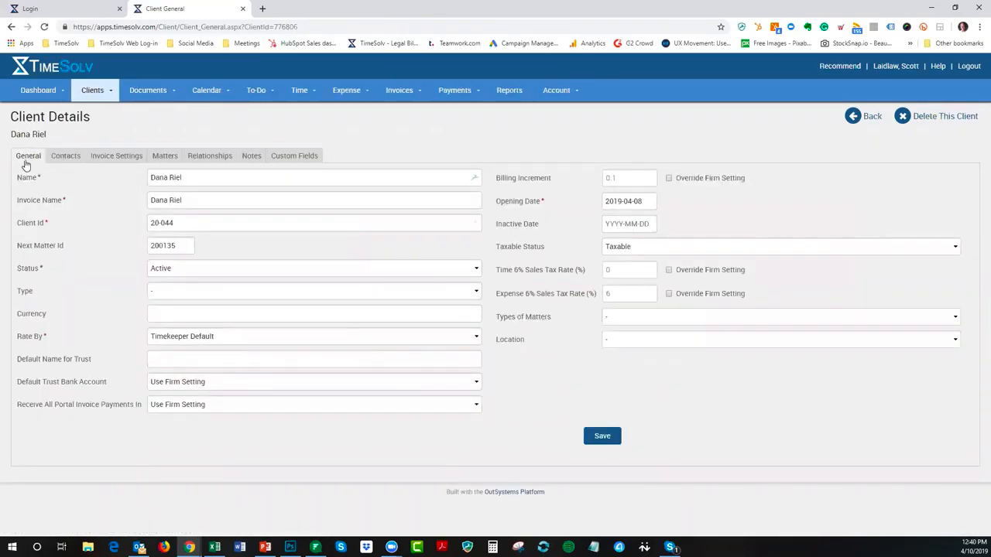
click(66, 158)
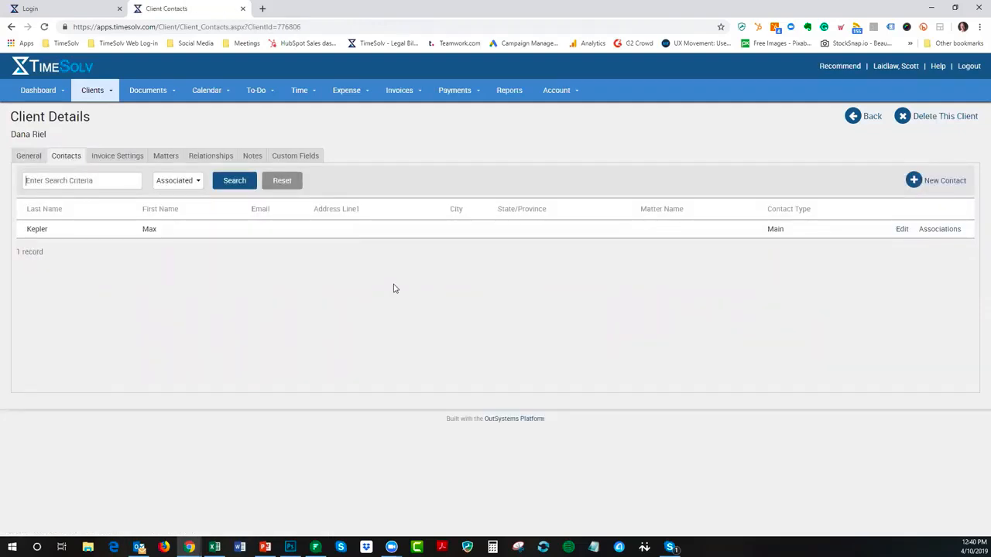
click(938, 181)
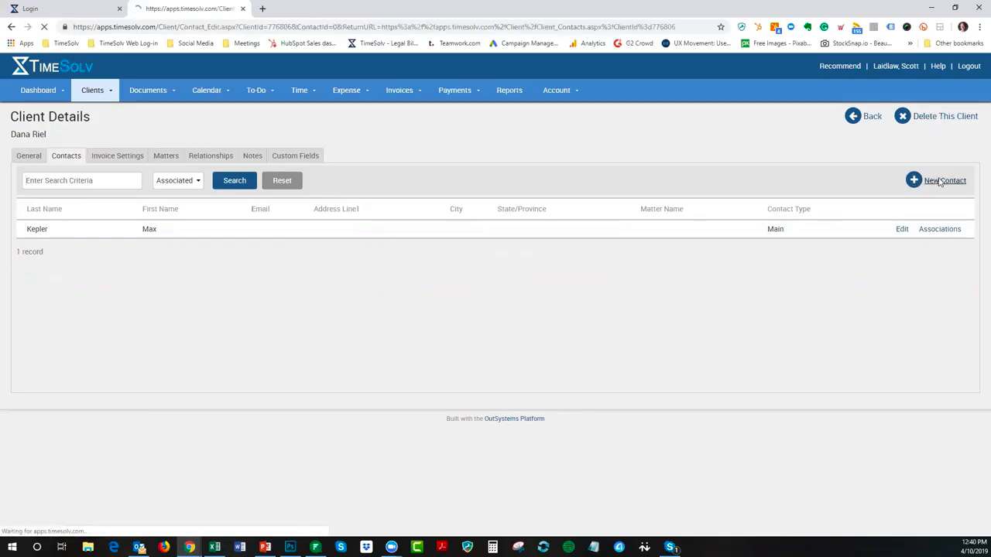
click(165, 181)
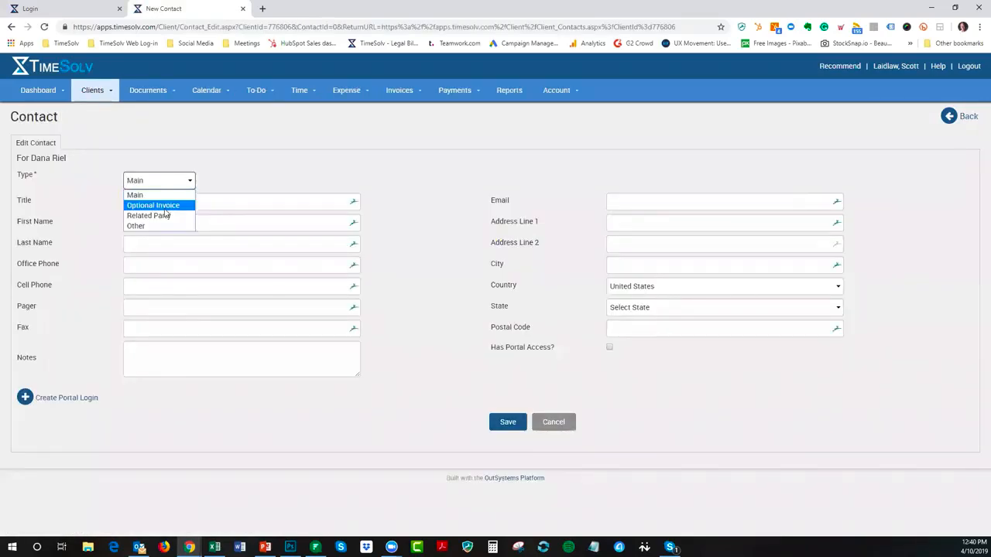
click(166, 205)
Enter the first and last name of the Optional Invoice contact and save it
click(145, 224)
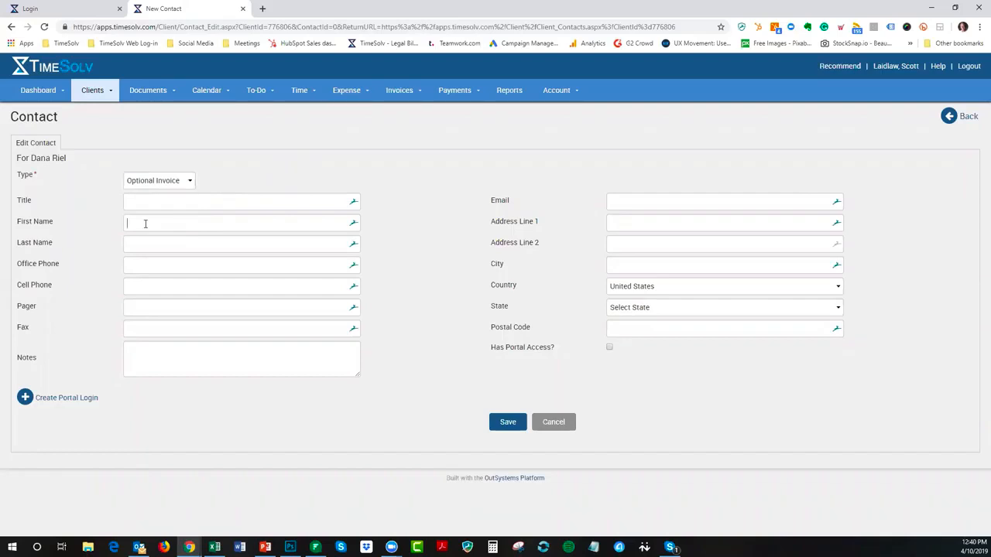
text(Bu)
key(BackSpace)
text(yron)
key(Tab)
text(Buxton)
click(508, 423)
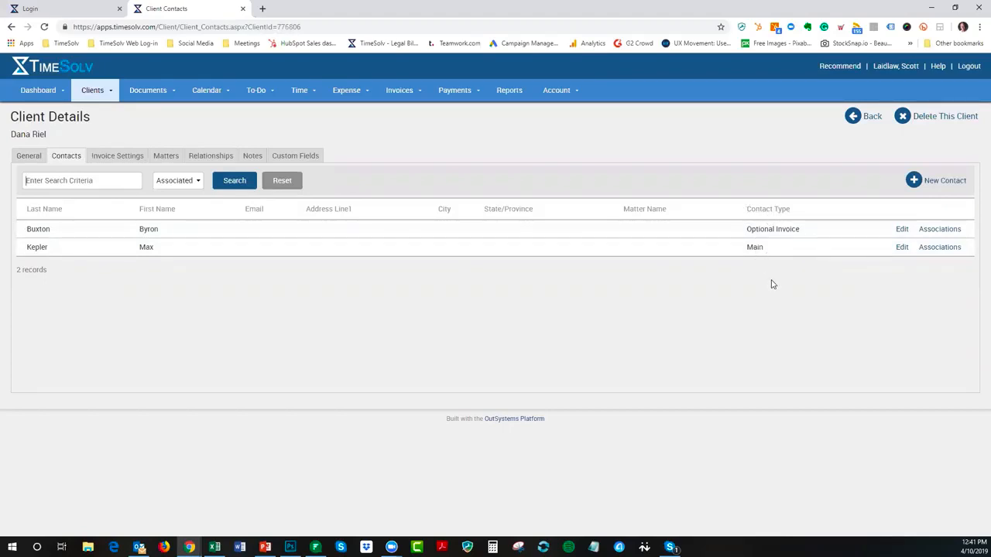
Review the client's general details and contacts, and view the contact list of the client's only matter
click(18, 156)
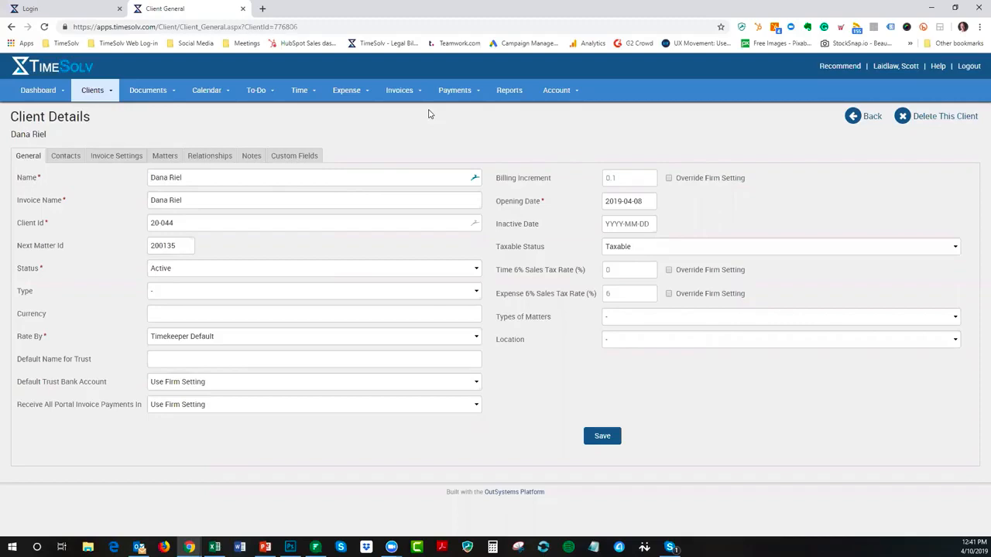
click(62, 157)
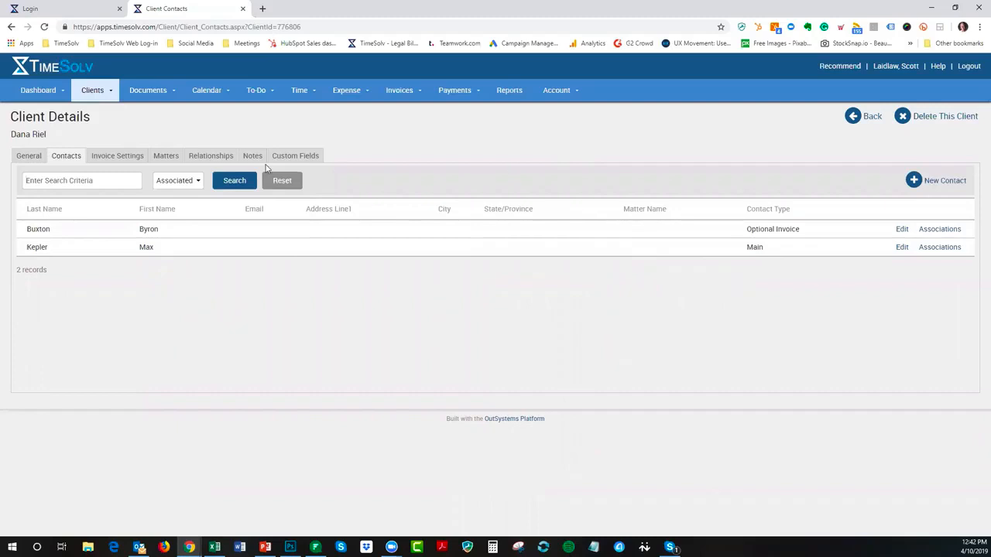
click(171, 158)
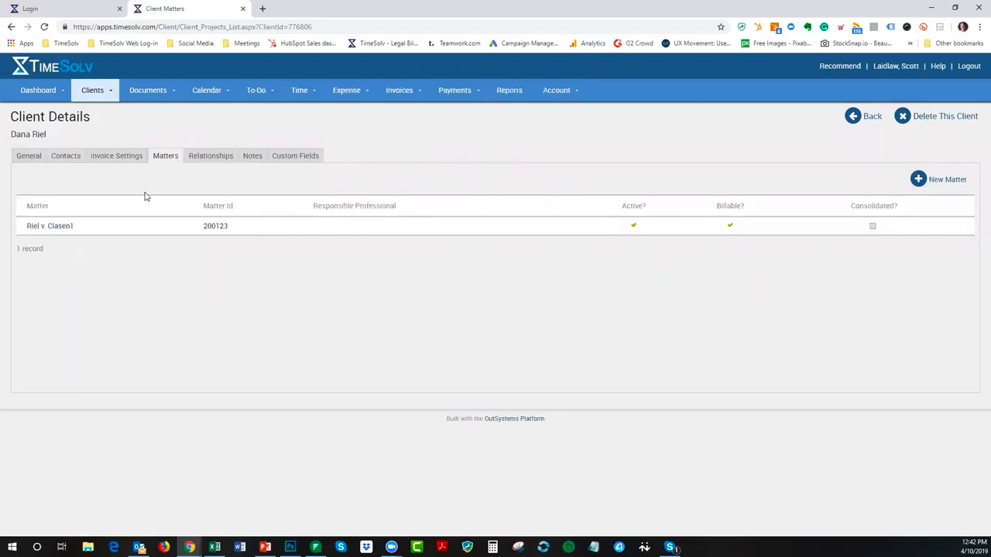
click(48, 230)
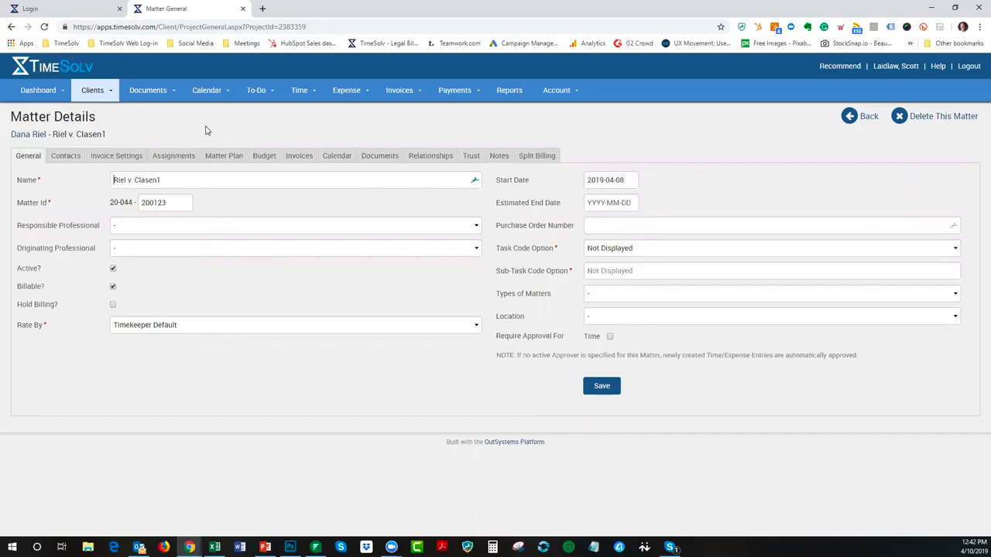
click(63, 158)
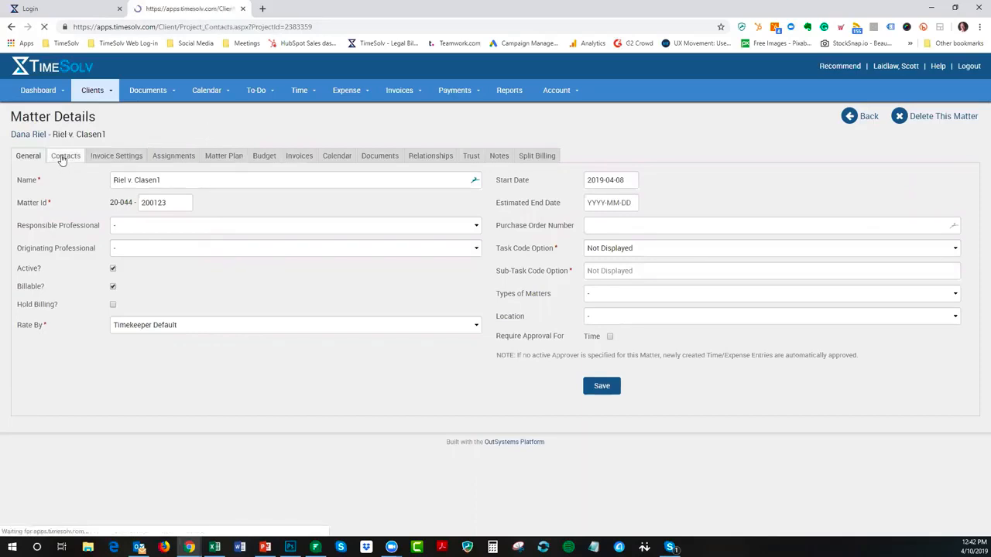
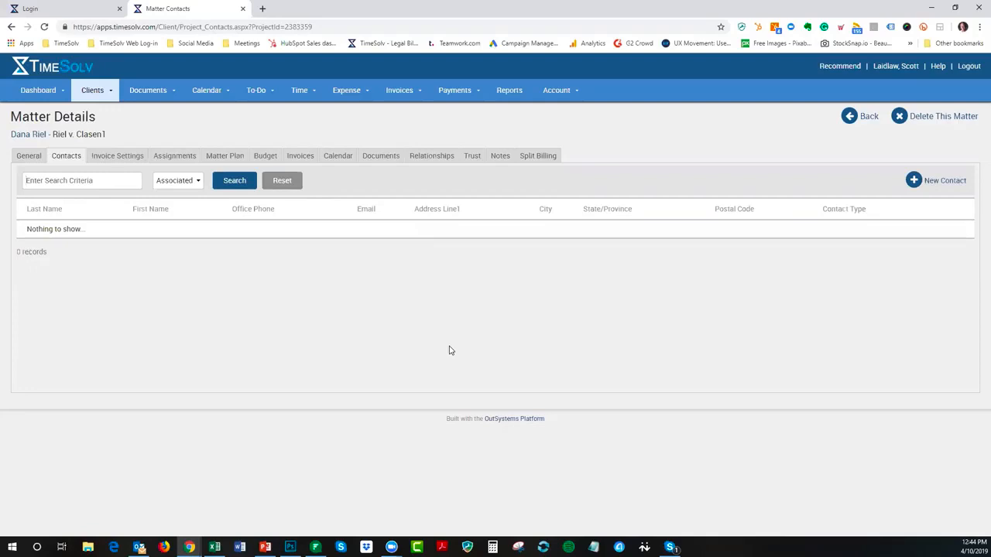
Return to the client's contacts, open the Optional Invoice contact for editing, and review the available contact types
click(22, 136)
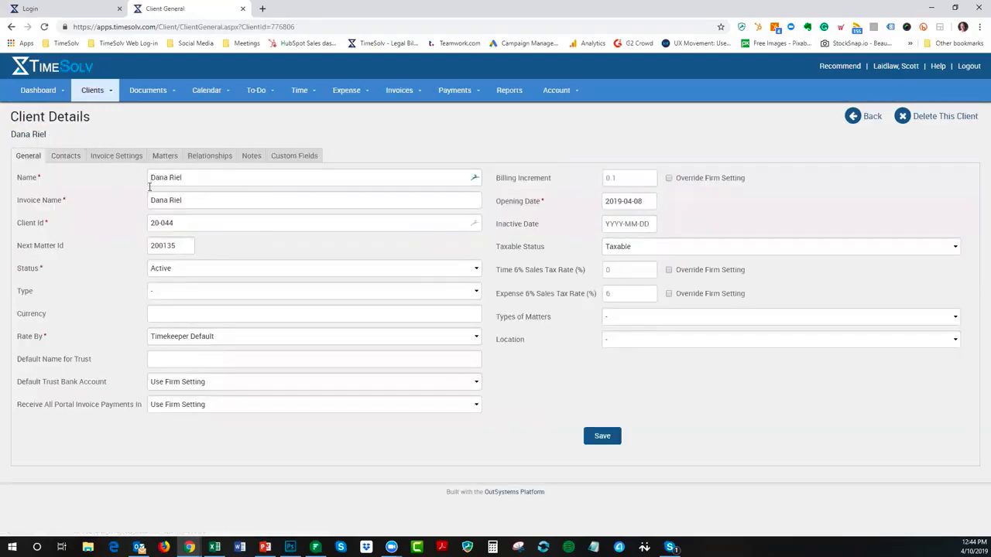
click(68, 156)
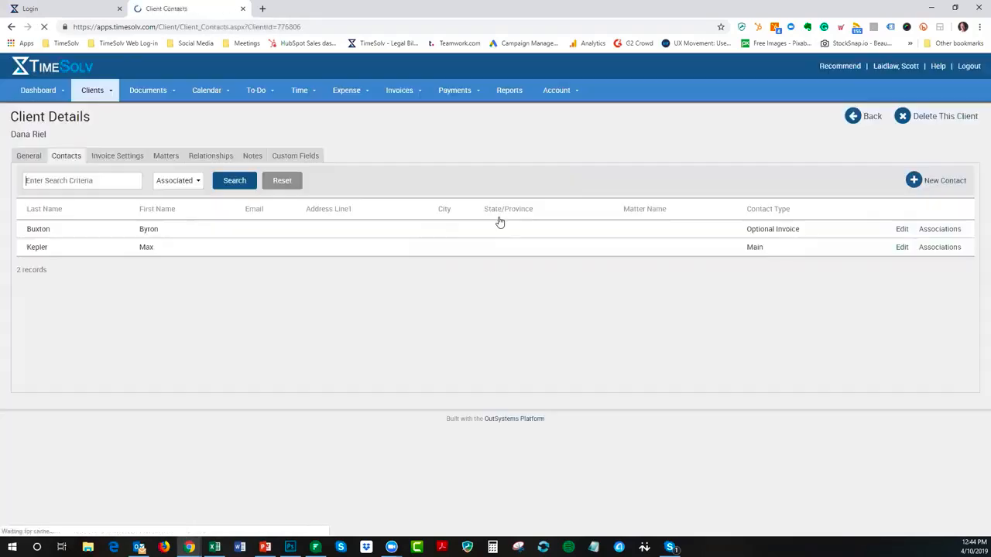
click(903, 230)
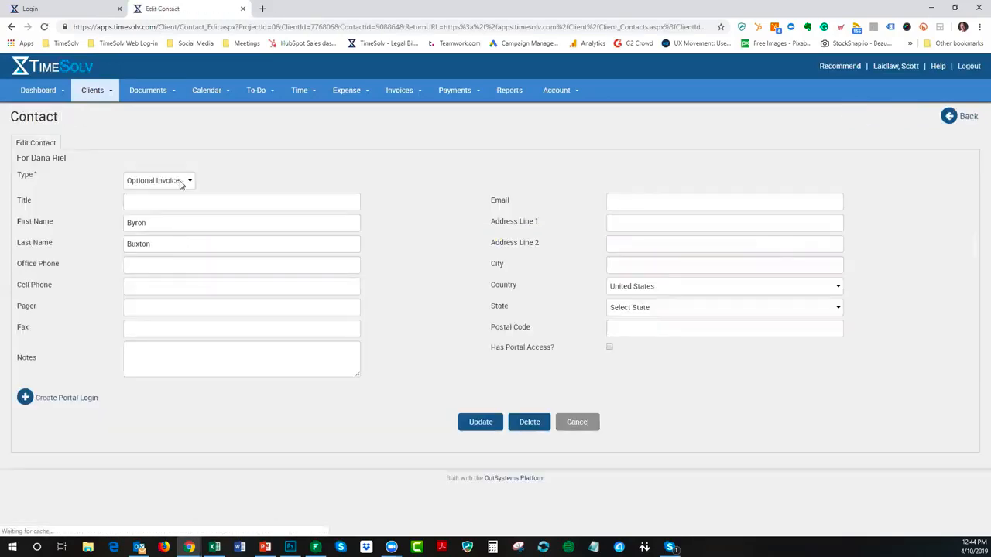
click(180, 182)
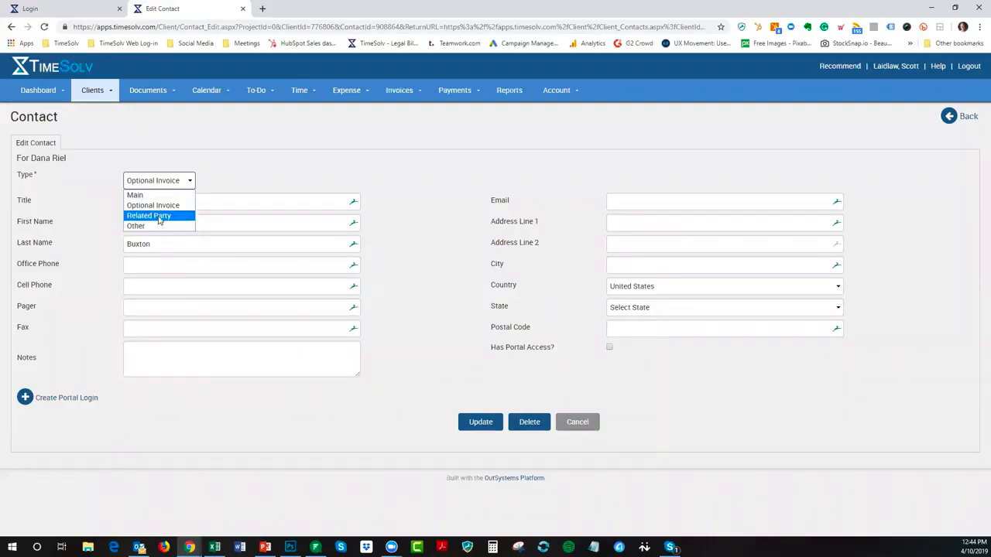
click(233, 176)
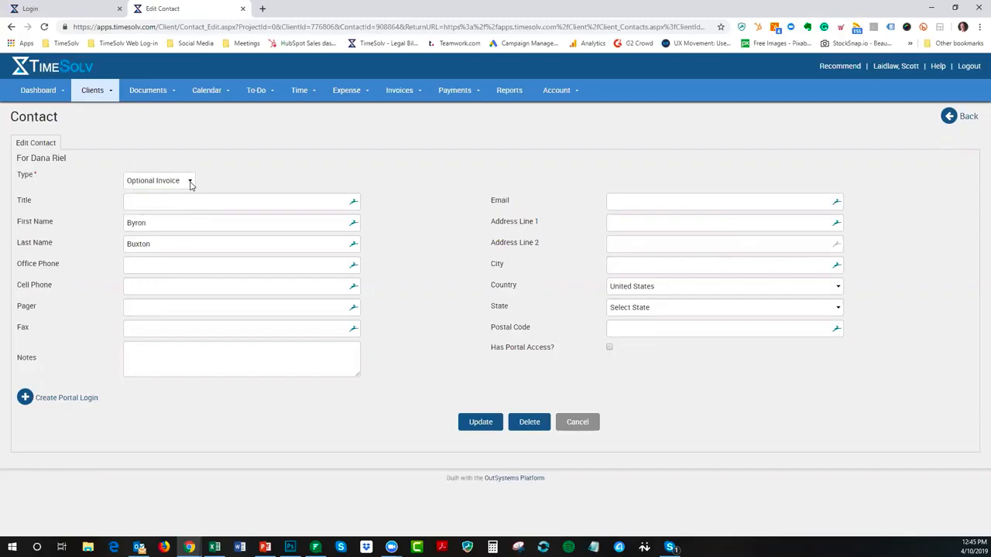
Select Main as the type of the Optional Invoice contact without updating the record
click(191, 181)
click(230, 162)
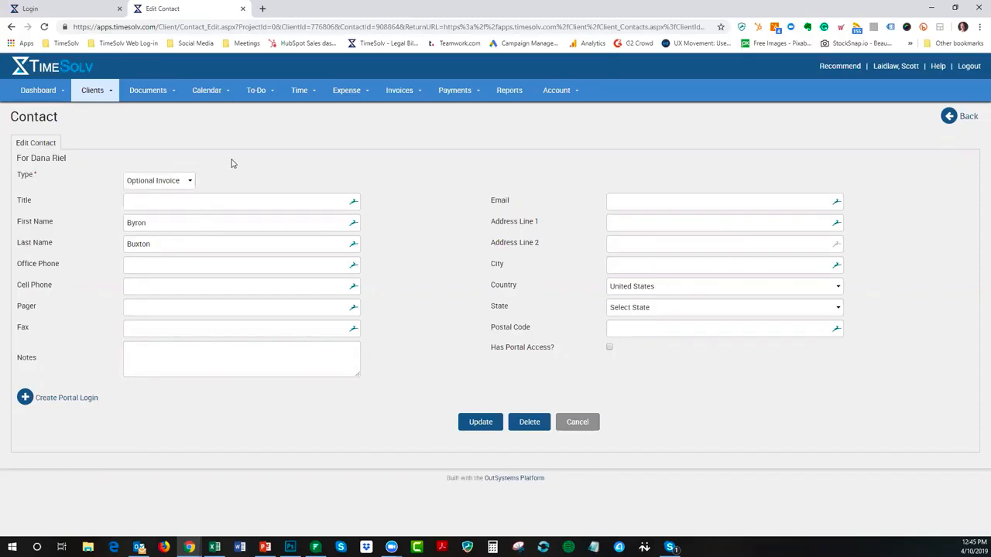
click(186, 182)
click(180, 194)
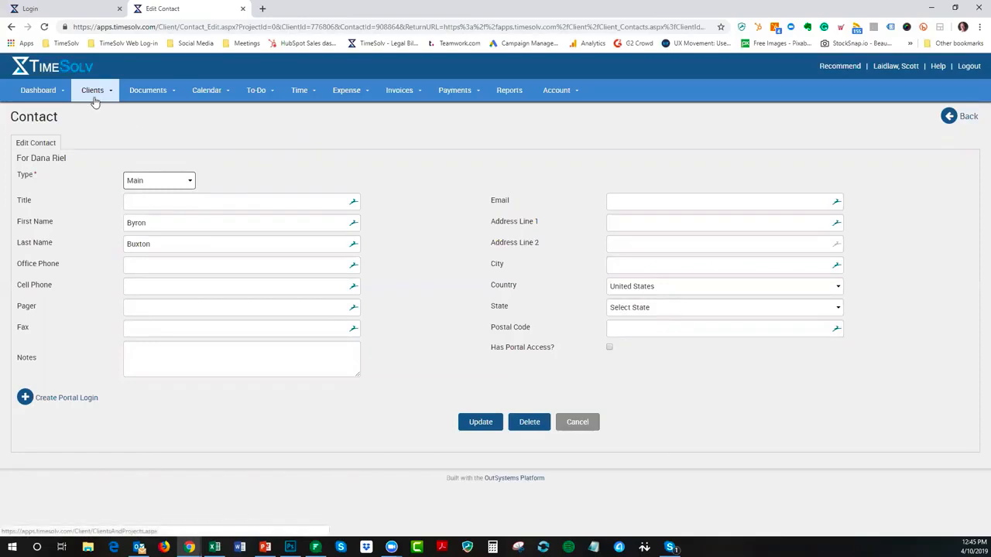
Open the sent invoices and search them with a From date of 2019-01-01
mouse_move(94, 101)
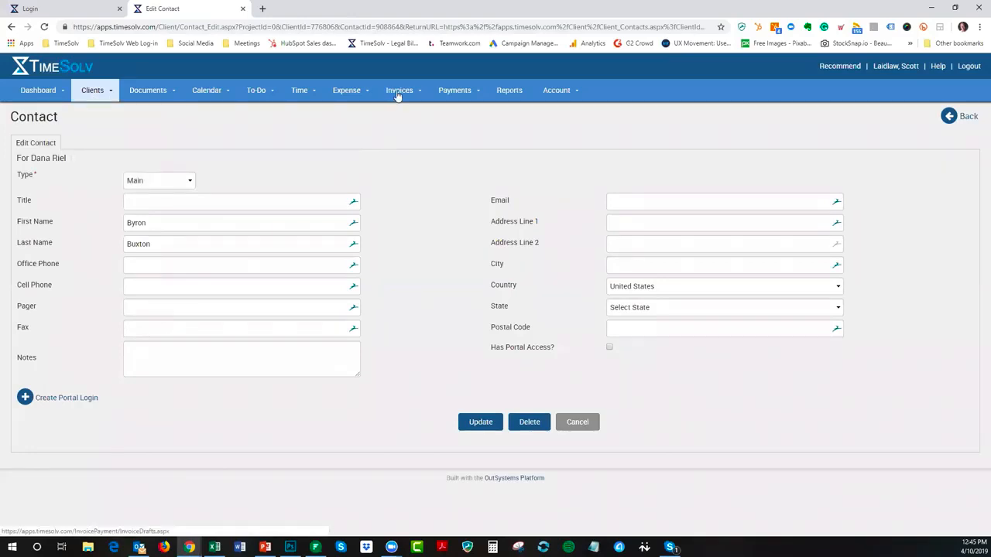
mouse_move(397, 95)
click(403, 132)
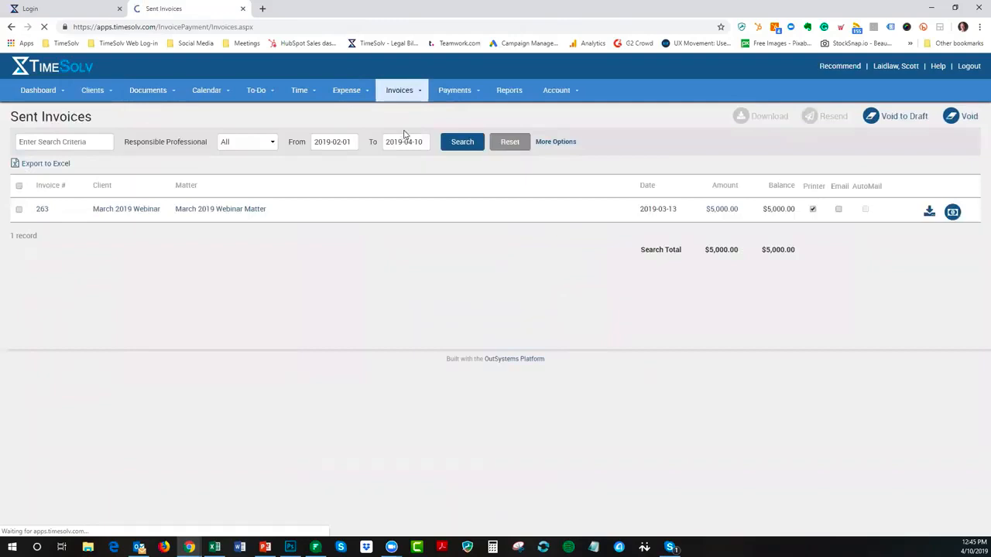
click(325, 139)
click(272, 168)
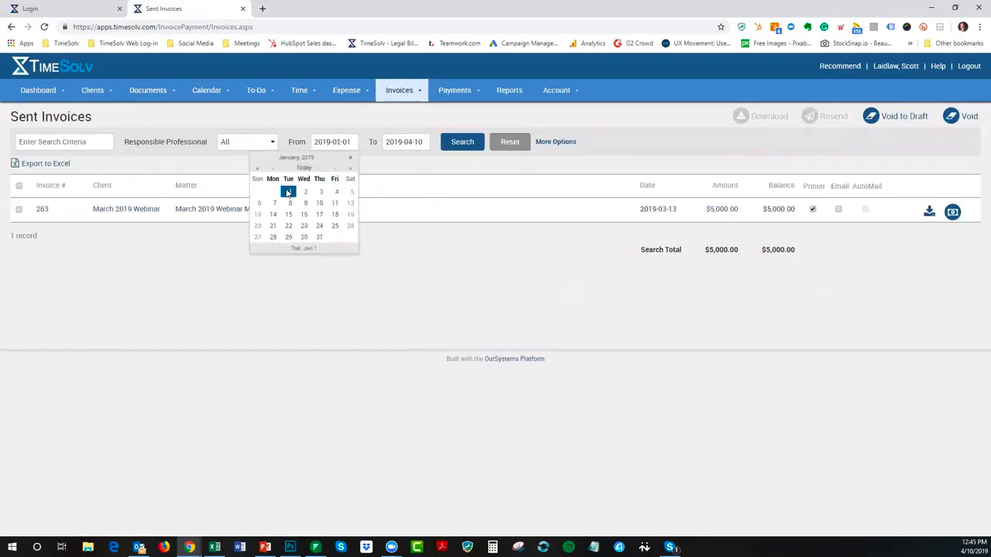
click(288, 192)
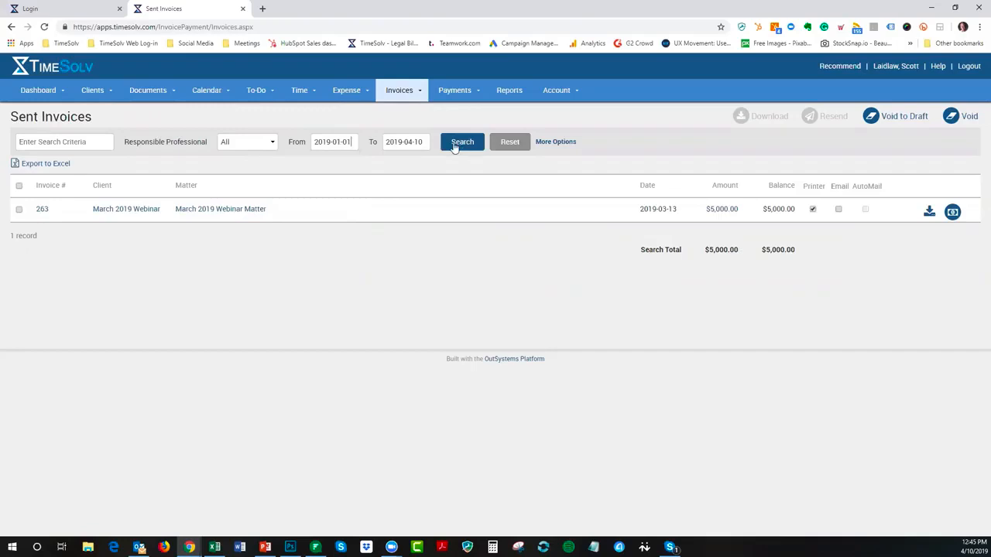
click(457, 144)
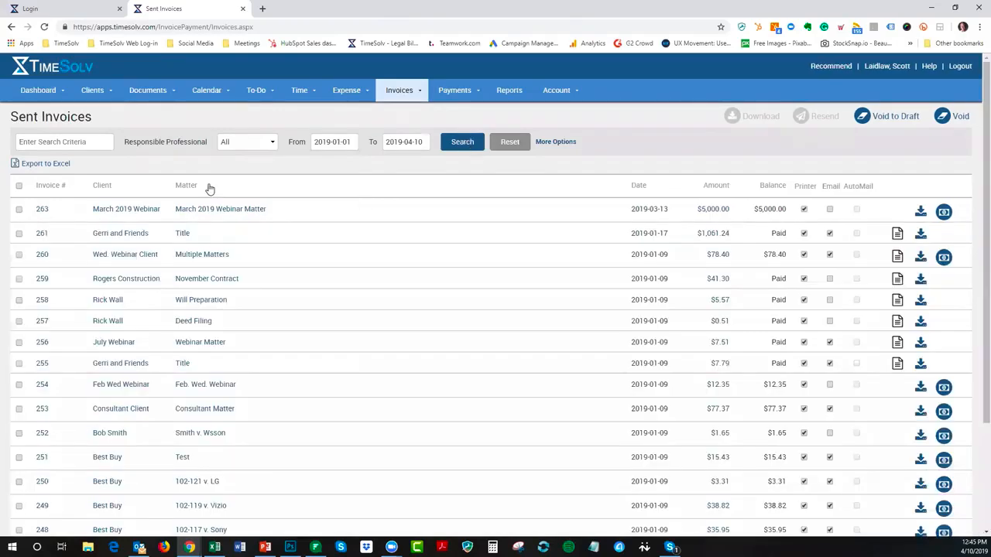
Show the additional search options for sent invoices and review the choices for invoice type
click(556, 143)
click(488, 144)
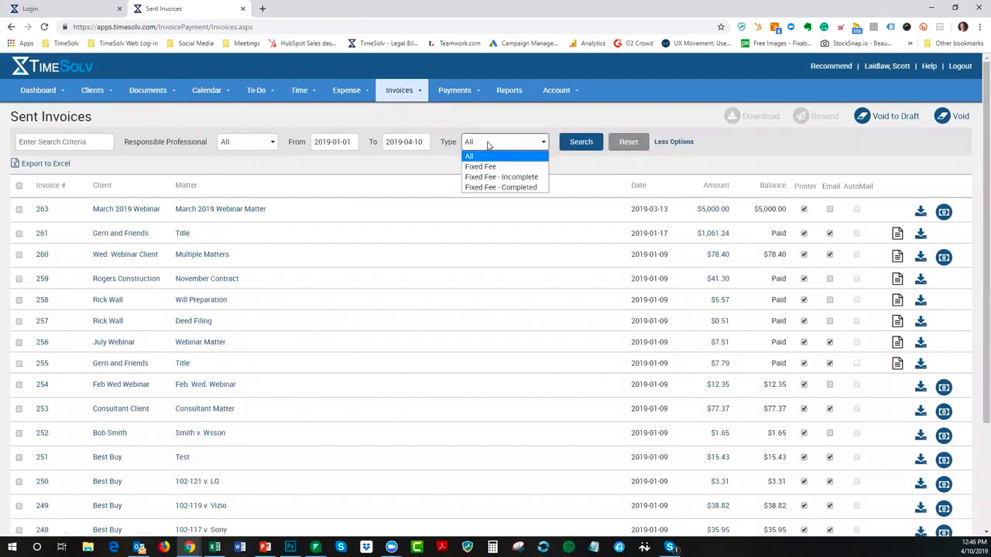
click(508, 122)
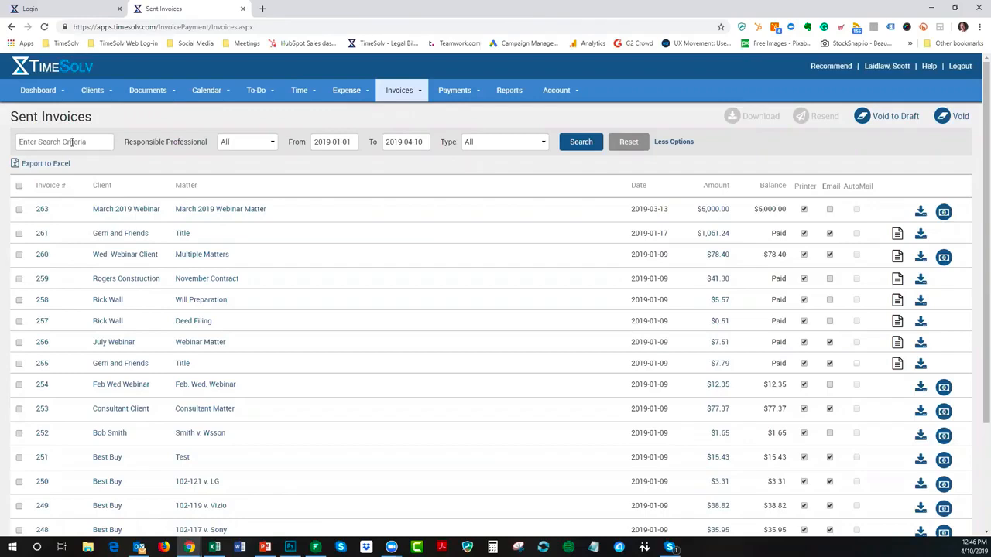
Search the sent invoices for "best"
click(72, 142)
text(bs)
text(st)
click(590, 145)
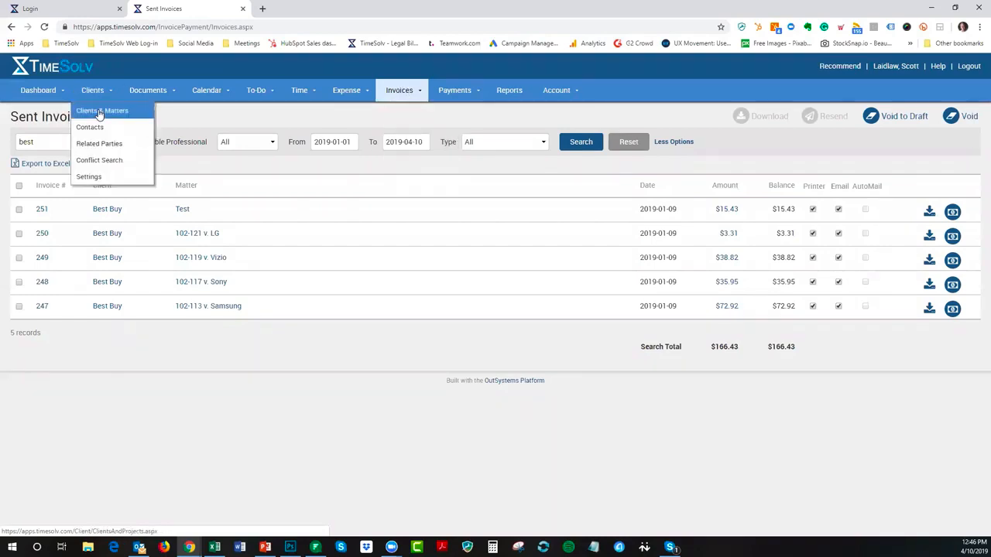
Look through the clients and matters list and open the Title matter of Gerri and Friends on the second page
click(99, 113)
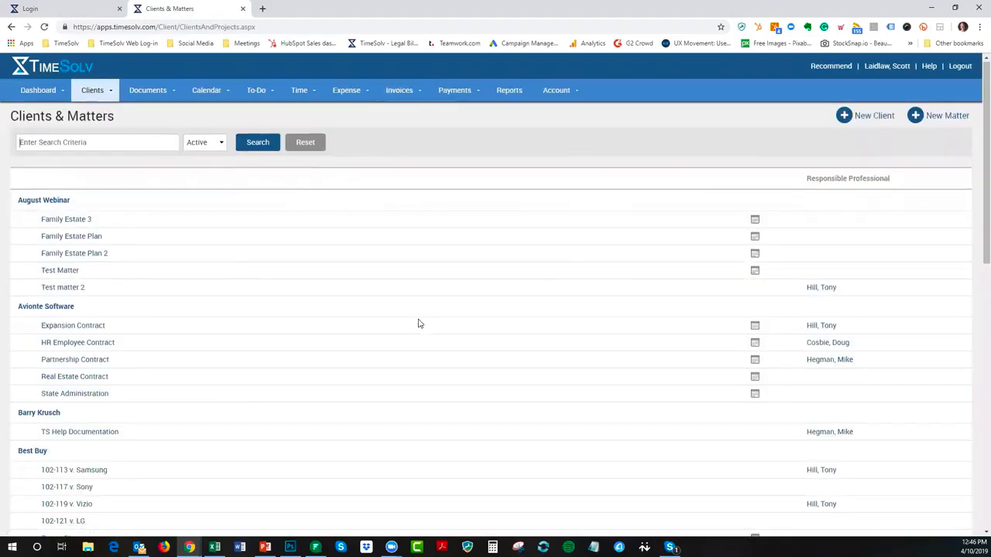
scroll(417, 322, down, 1)
scroll(417, 323, down, 1)
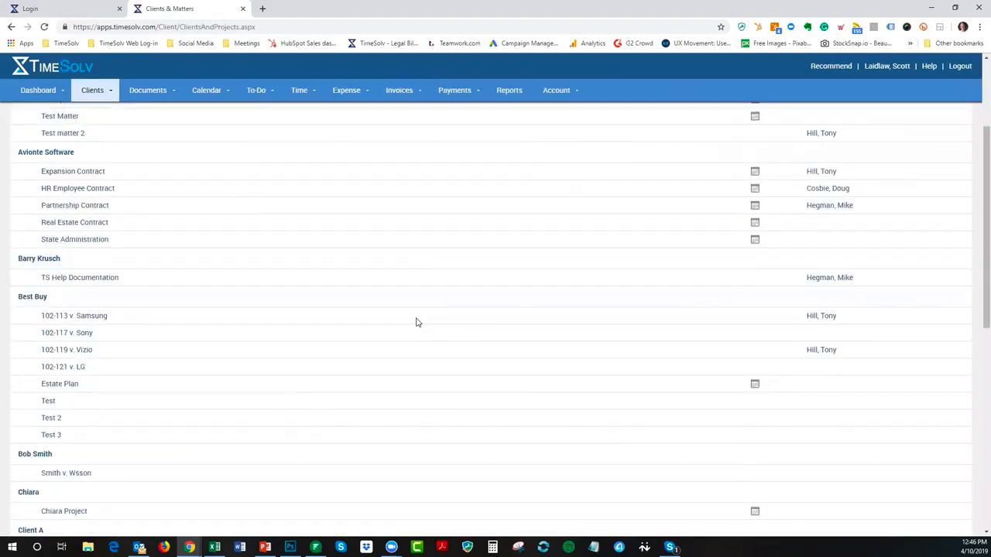
scroll(416, 323, up, 3)
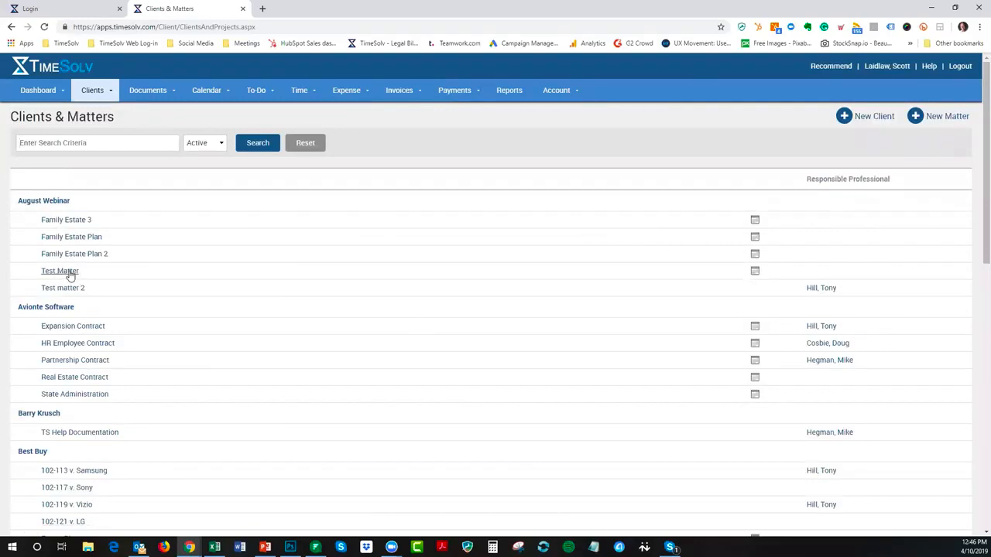
scroll(232, 334, down, 10)
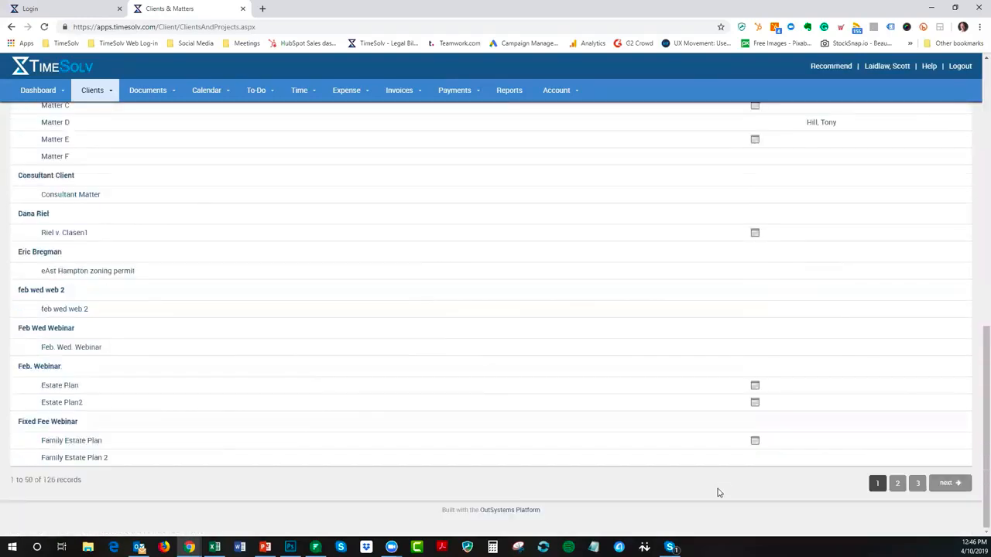
click(897, 483)
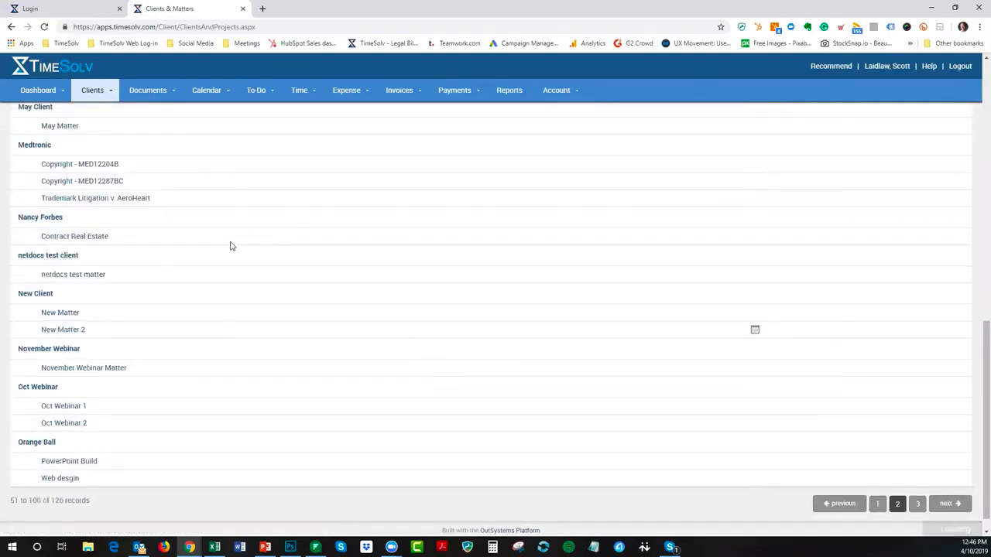
scroll(230, 247, up, 15)
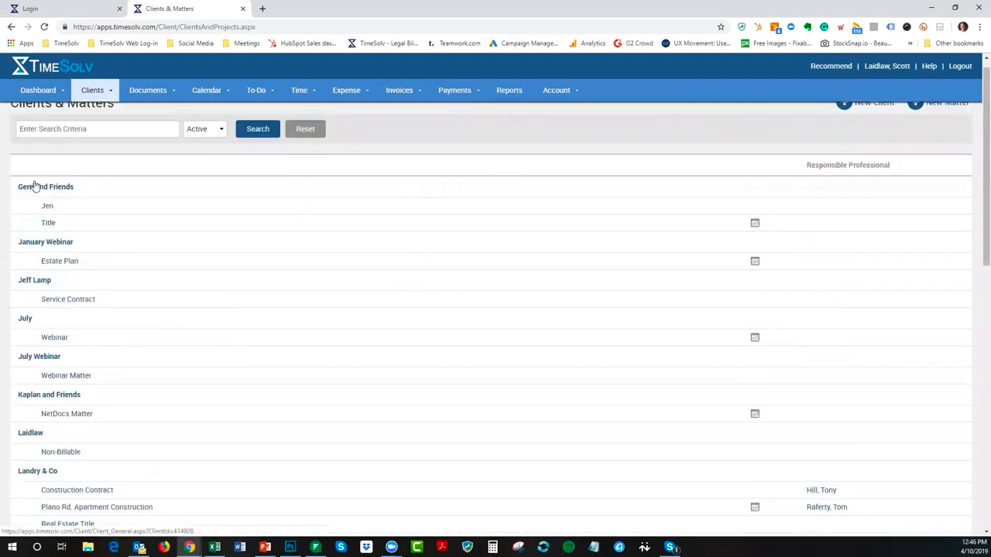
click(48, 224)
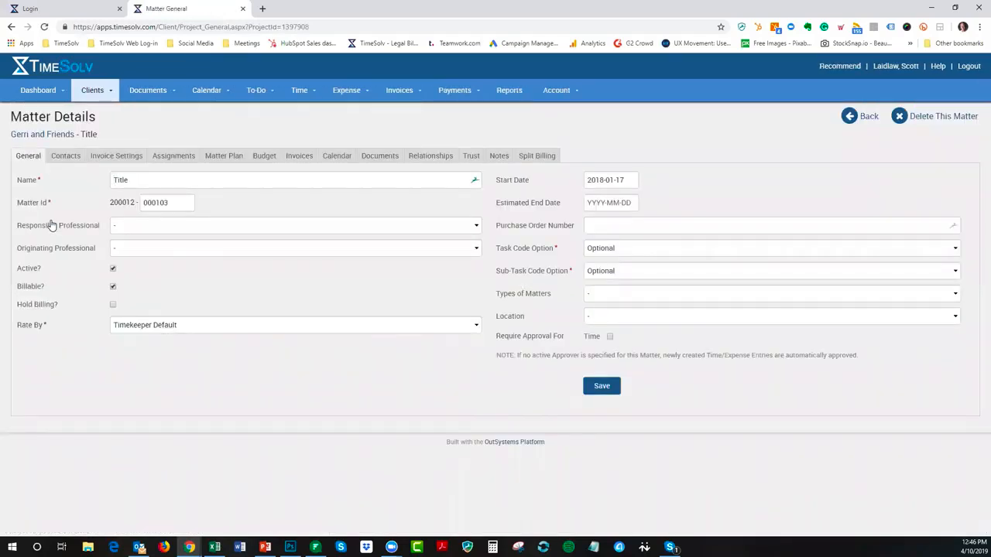
Show the invoices of the Title matter and sort them by balance from highest to lowest
click(296, 158)
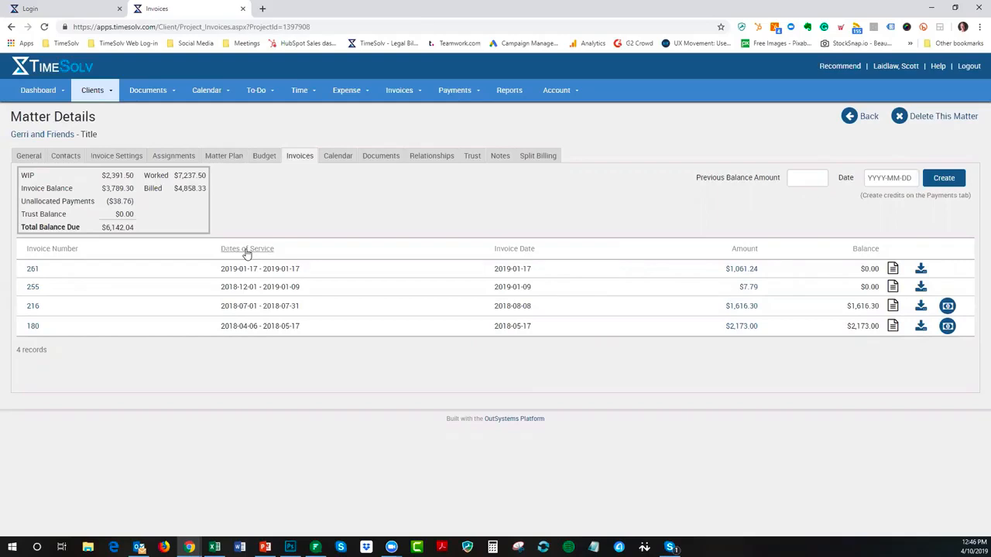
click(865, 249)
click(865, 250)
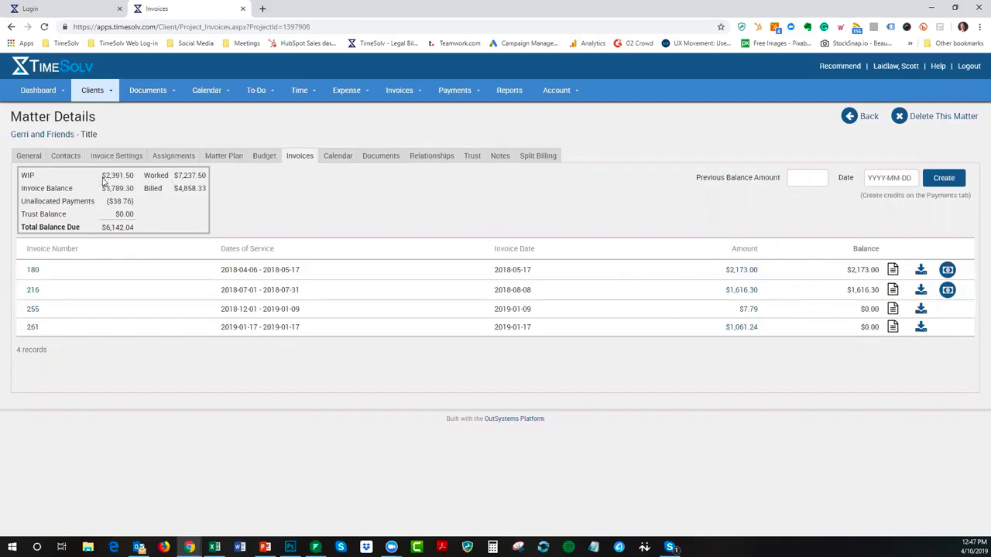
Examine the matter's financial summary, going over WIP, invoice balance, unallocated payments, trust balance, and the worked and billed amounts
drag(105, 176, 135, 176)
click(104, 174)
drag(106, 176, 136, 176)
drag(105, 188, 141, 188)
drag(108, 201, 147, 204)
drag(173, 175, 219, 199)
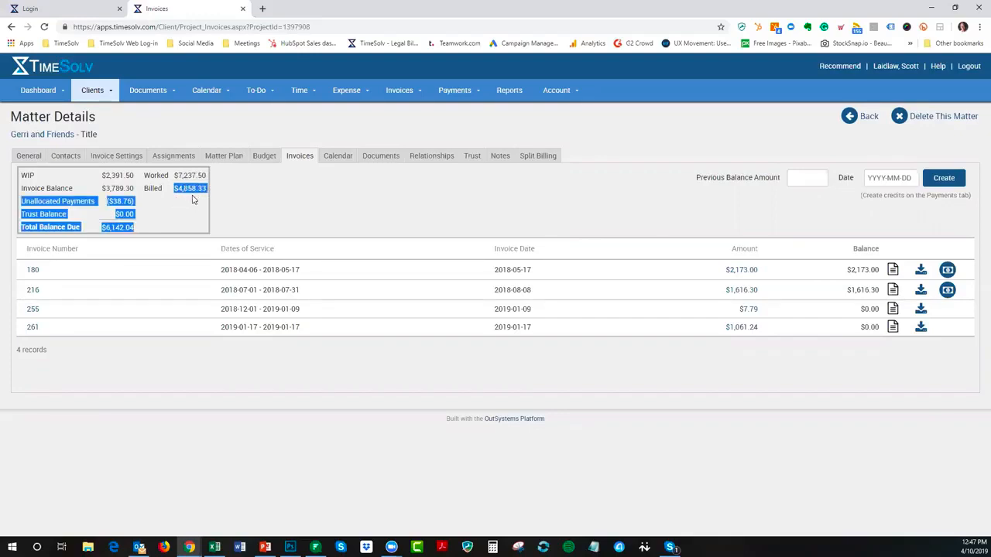
click(186, 200)
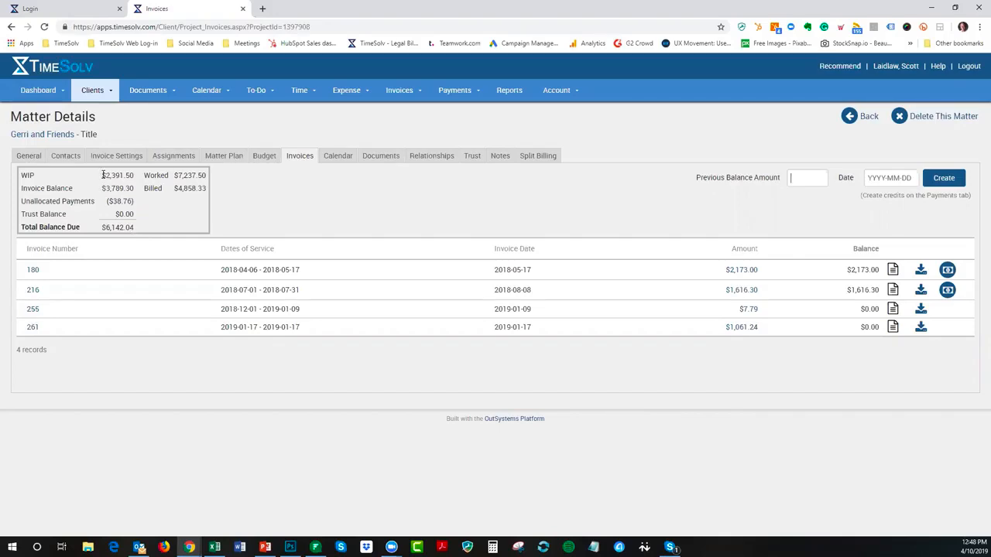
drag(101, 175, 142, 177)
drag(106, 201, 162, 215)
click(424, 219)
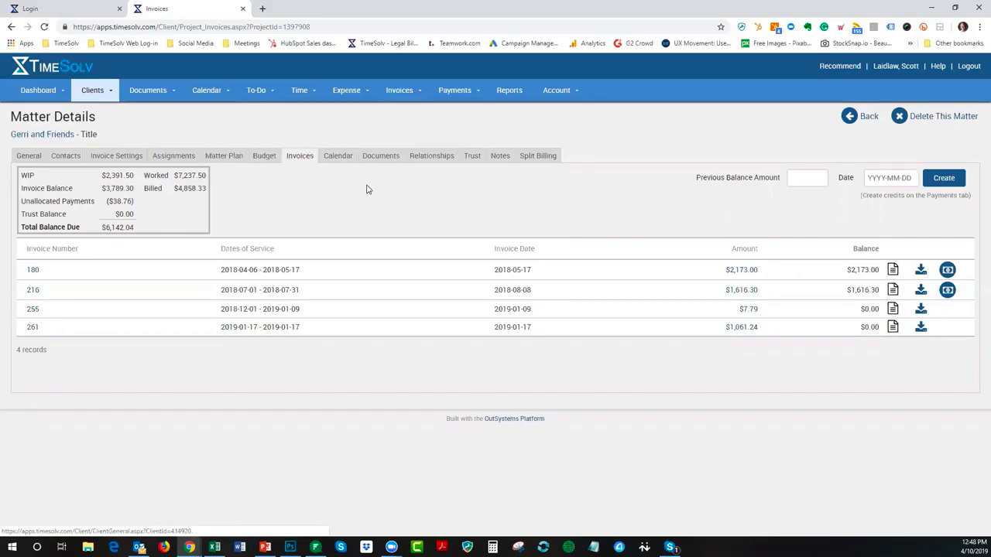
Go to the Gerri and Friends client record and open the invoices of its first listed matter
click(50, 137)
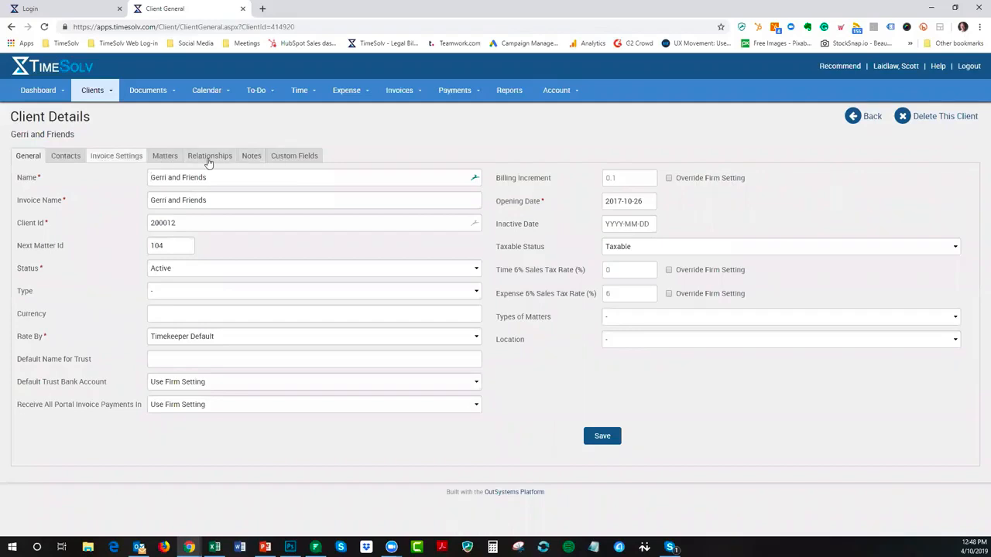
click(164, 157)
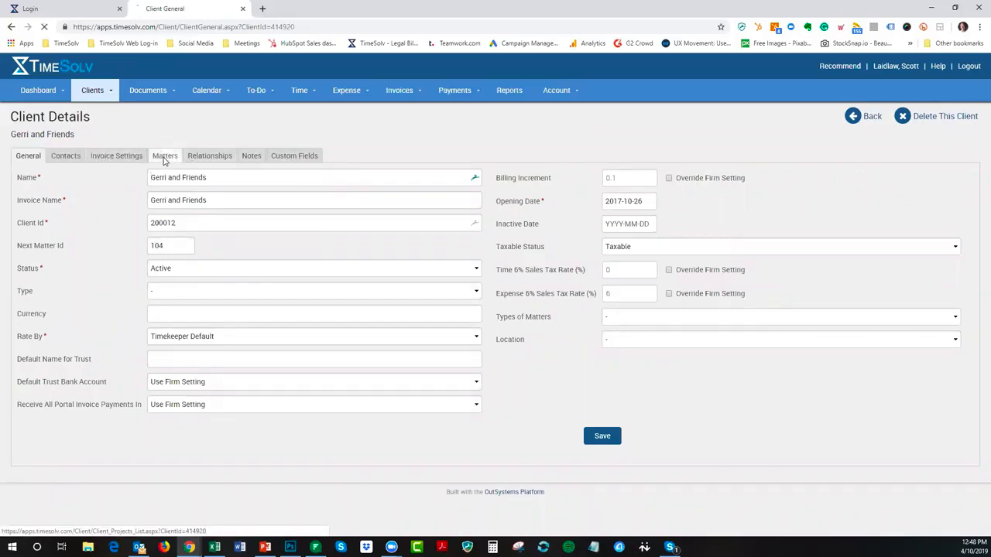
click(32, 229)
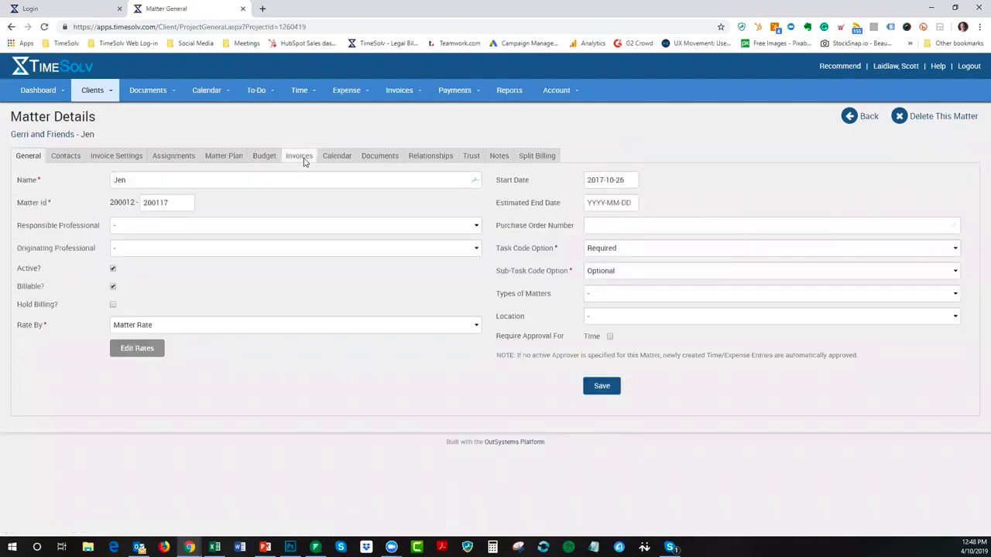
click(305, 160)
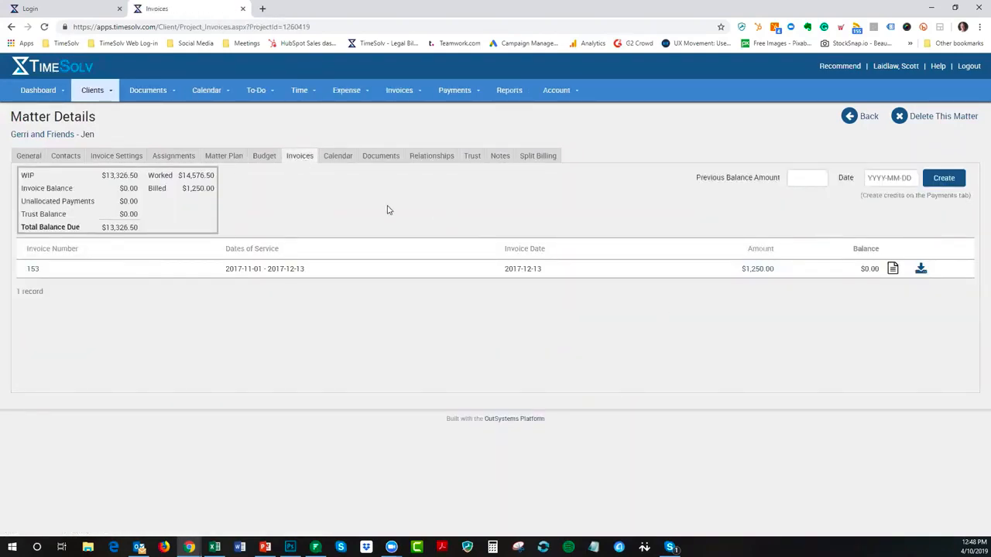
Review the billed and WIP amounts in this matter's summary and switch to PowerPoint
drag(191, 188, 216, 195)
drag(102, 175, 143, 179)
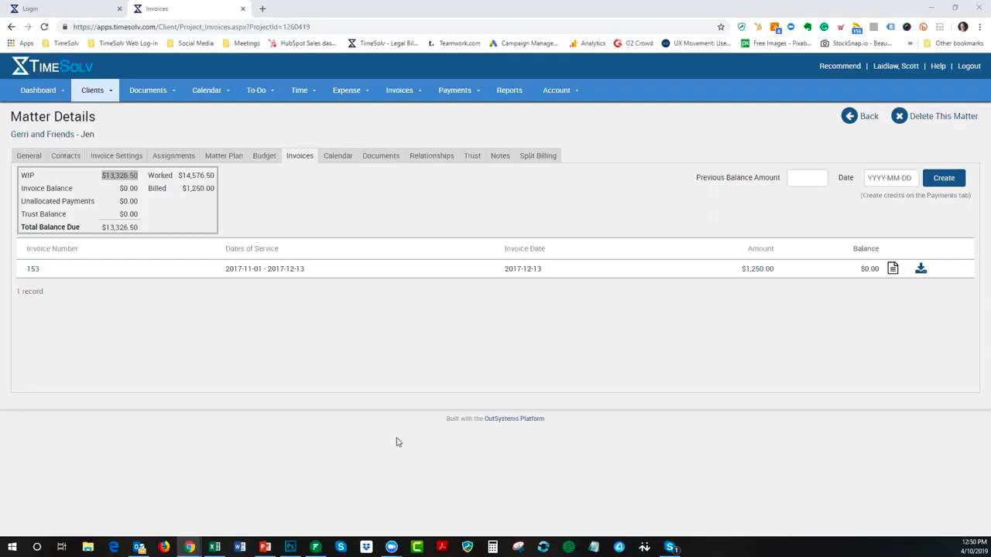
click(265, 548)
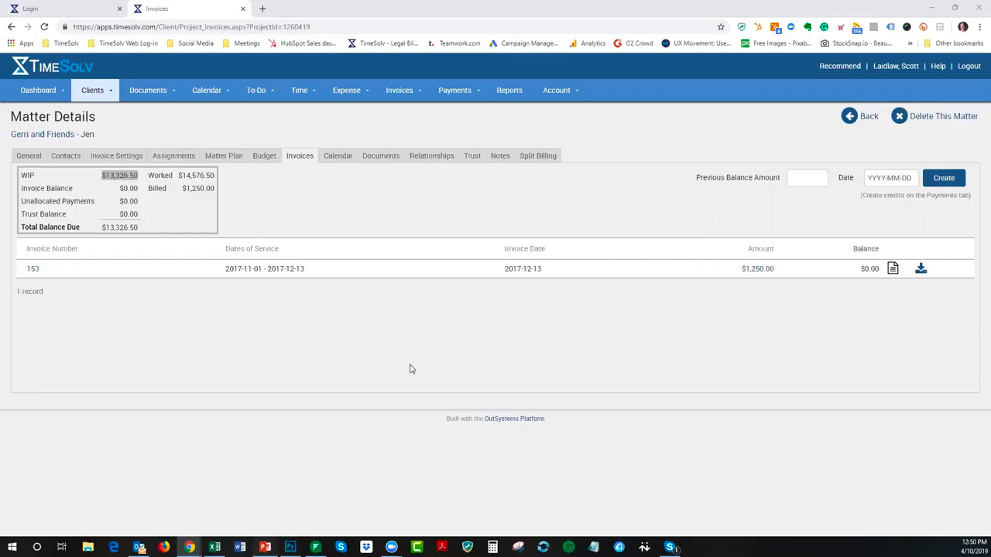